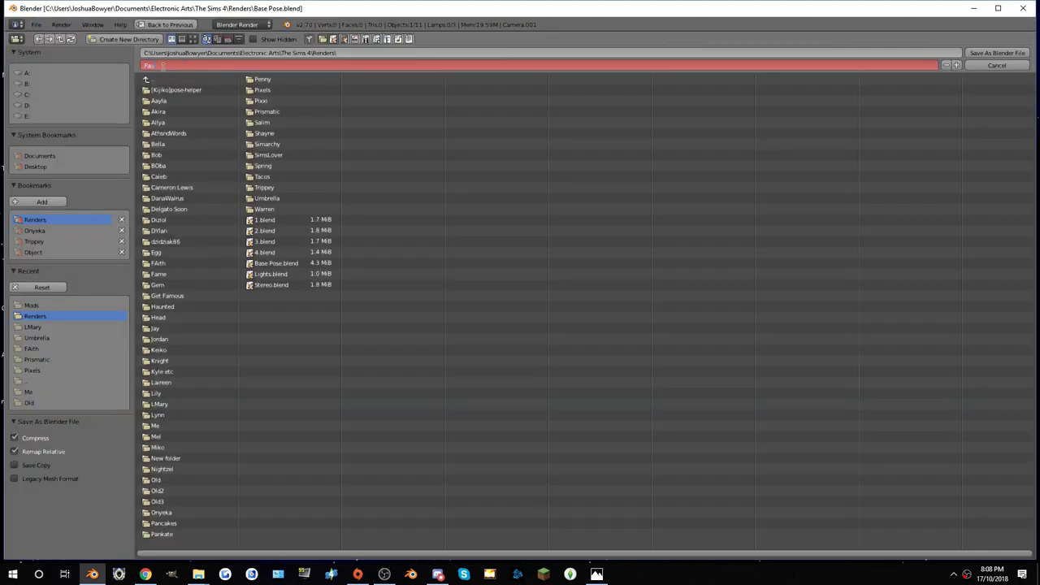
Save the scene as Paolo.blend, then browse the Renders folder's .blend files to append from.
key(Return)
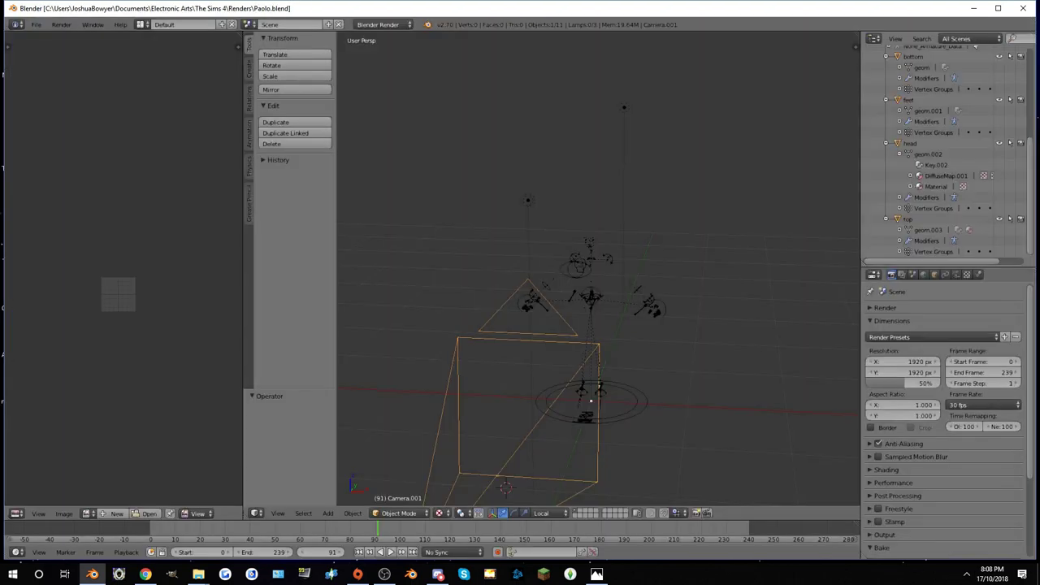
click(35, 25)
click(57, 186)
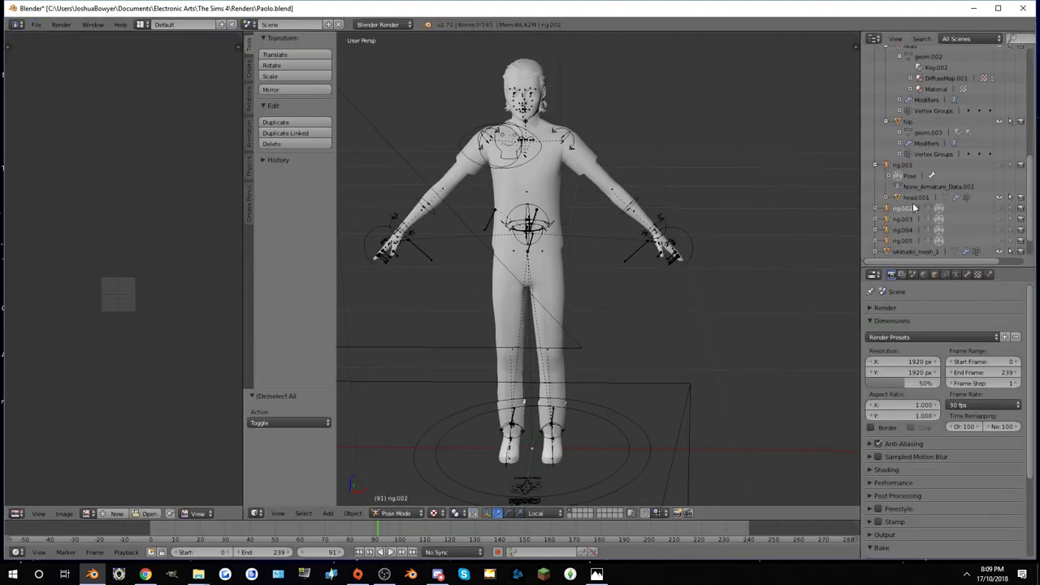
Take the rig out of pose, select the mesh objects, and show the model with DiffuseMap textures.
click(914, 208)
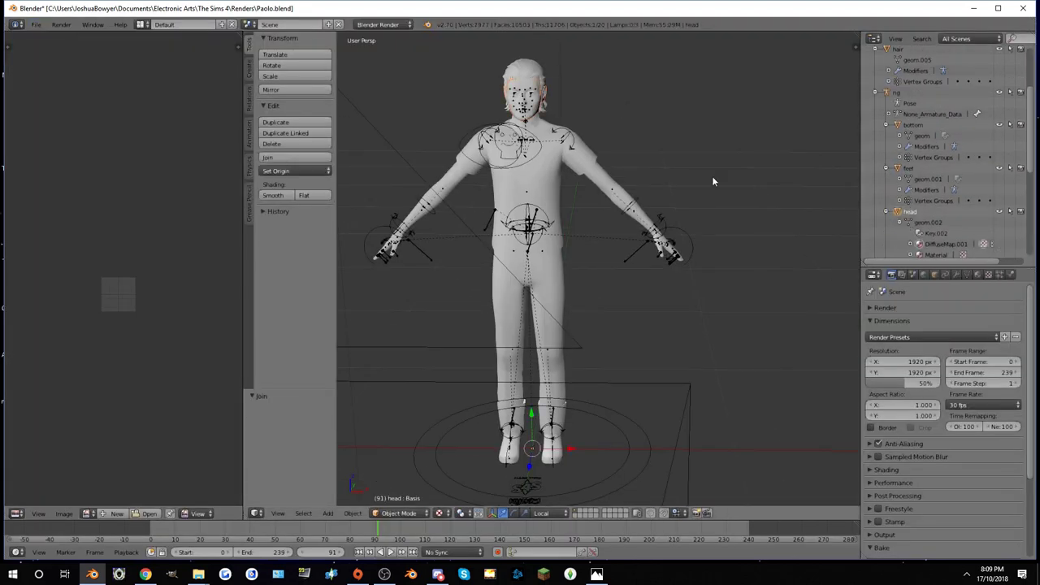
right_click(909, 186)
click(908, 187)
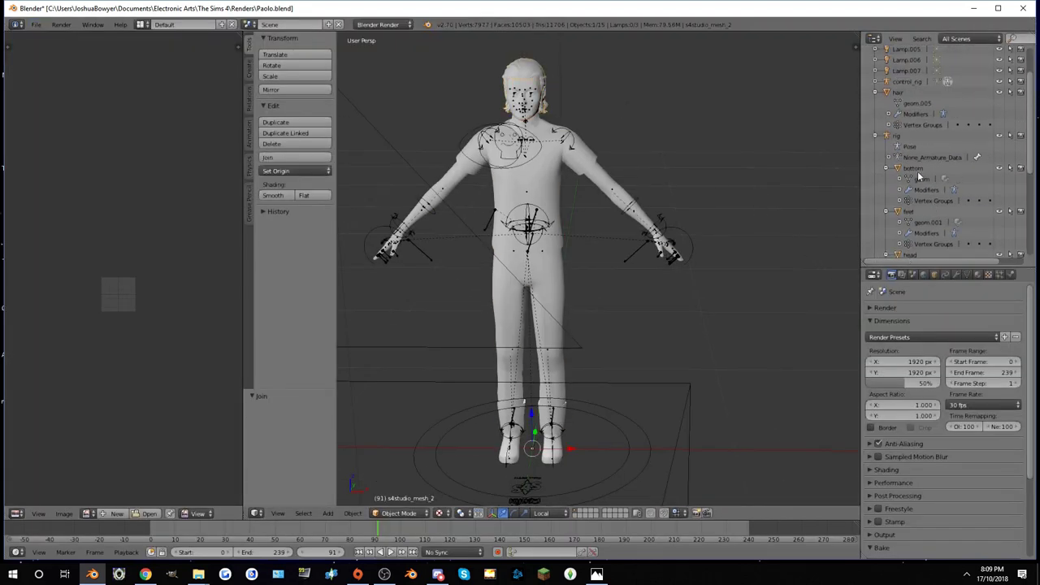
scroll(934, 162, down, 5)
click(86, 512)
click(90, 438)
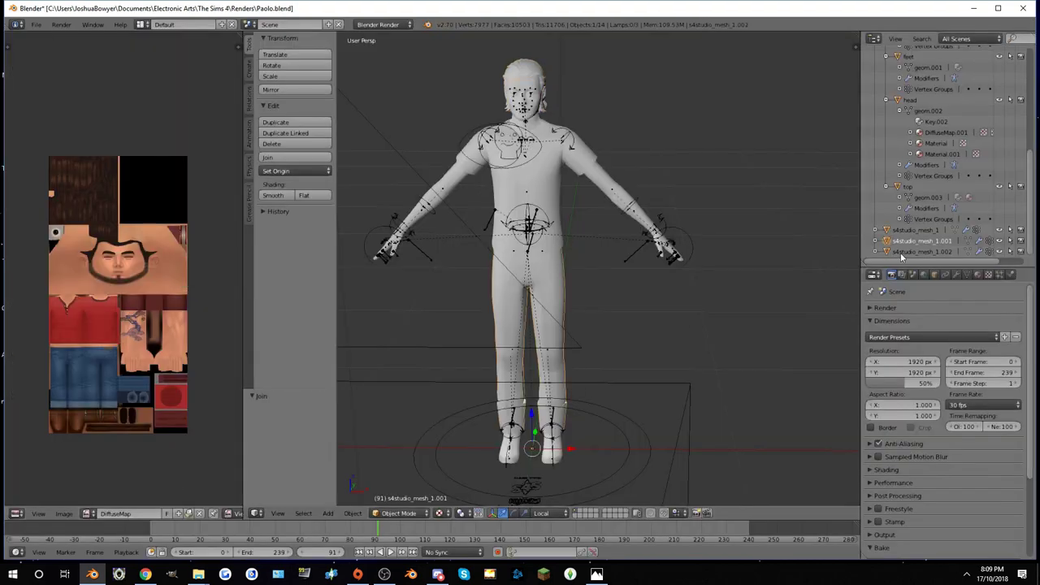
key(alt+z)
scroll(638, 260, up, 5)
Remove the extra material slots so the head uses only DiffuseMap.
click(977, 275)
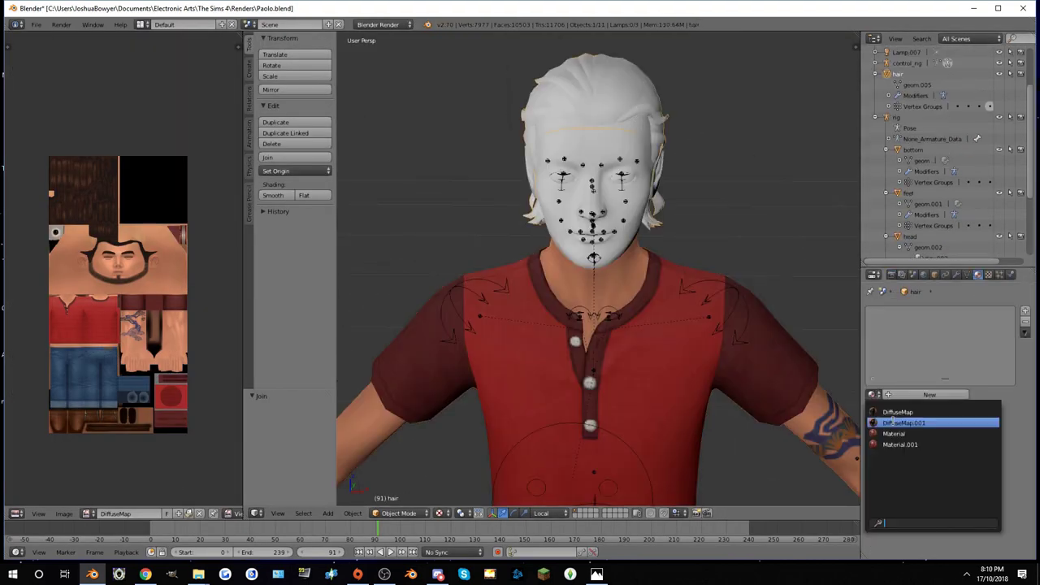
click(874, 394)
click(934, 406)
scroll(706, 262, down, 4)
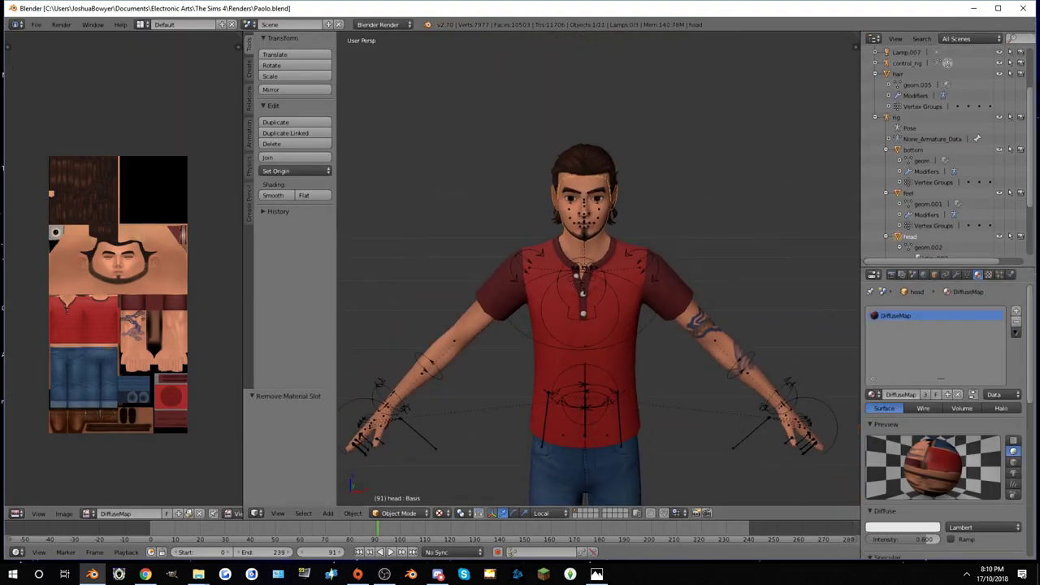
Put the head mesh into Edit Mode and view the face straight from the front.
key(Tab)
scroll(641, 225, up, 5)
key(KP_1)
scroll(568, 244, up, 5)
Select the connected eye mesh, then enter Sculpt Mode with the Grab brush and save Paolo.blend.
key(l)
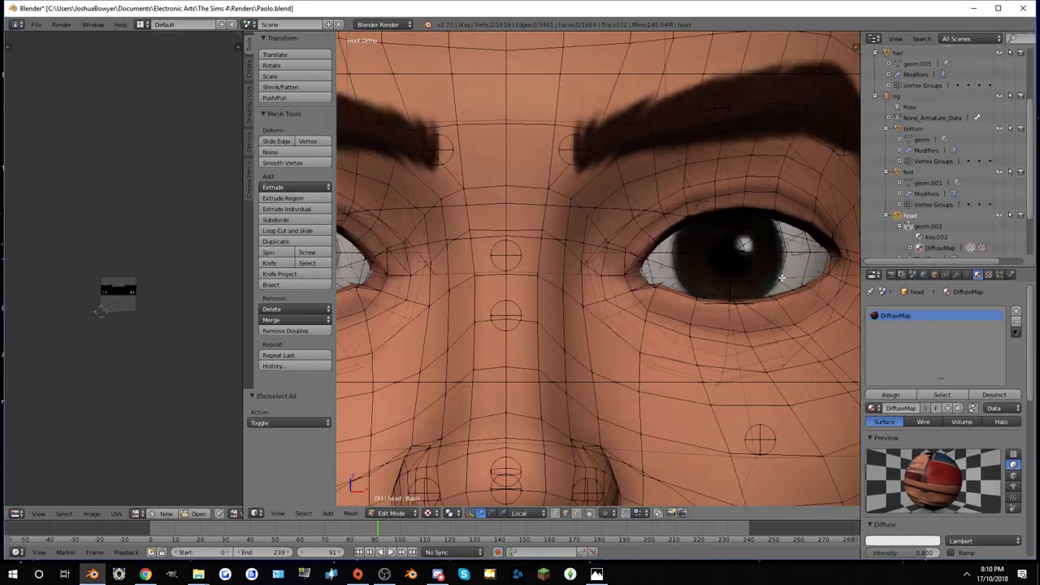
shift+middle_drag(520, 282, 558, 267)
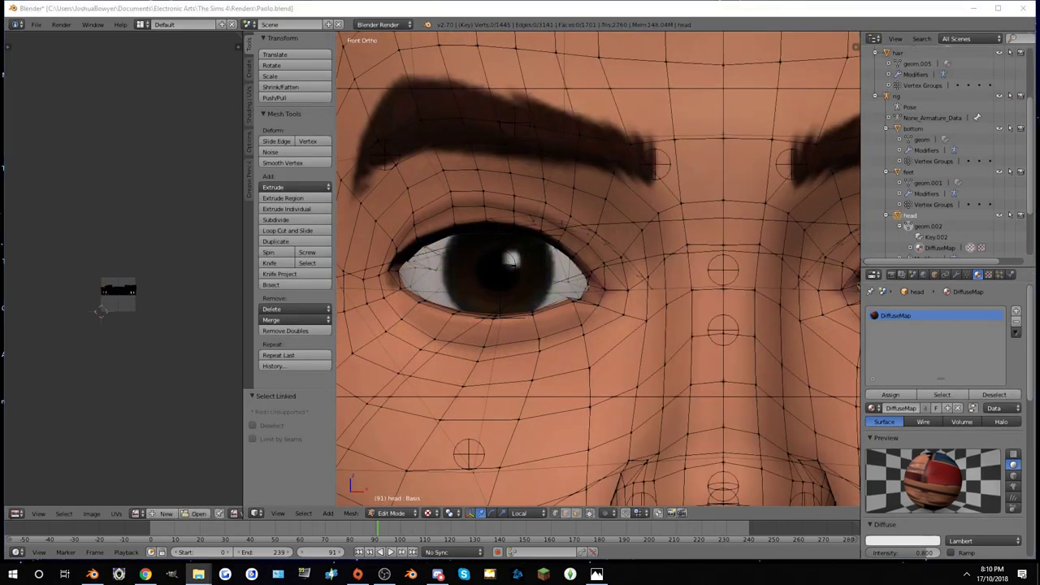
key(Tab)
scroll(571, 298, down, 5)
scroll(622, 291, up, 2)
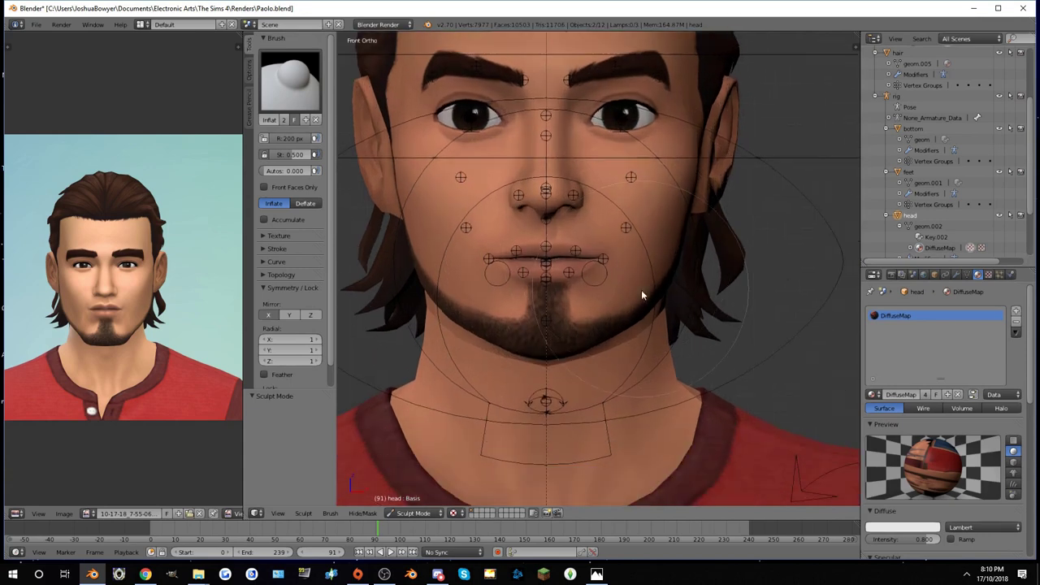
key(g)
key(ctrl+s)
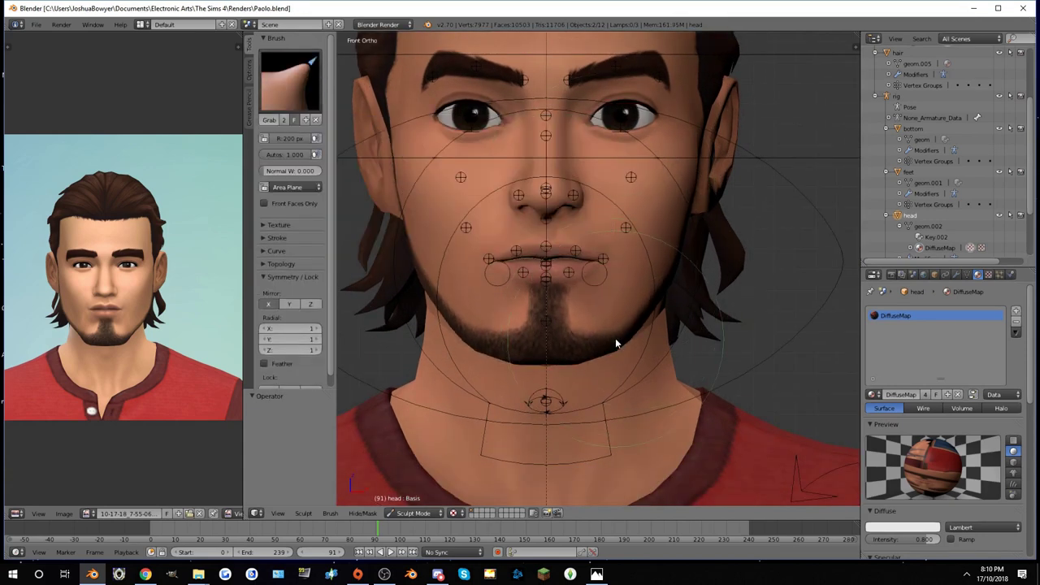
Grab-sculpt the chin, beard, cheeks and jaw to match the front reference photo.
mouse_move(615, 341)
mouse_down()
mouse_move(604, 369)
mouse_move(477, 350)
mouse_up()
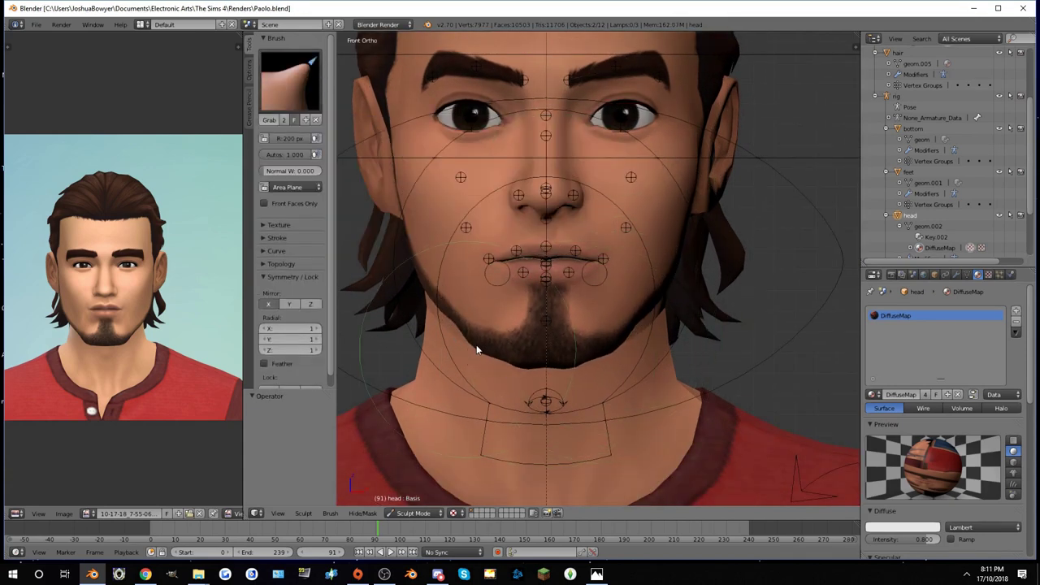
shift+middle_drag(547, 360, 637, 330)
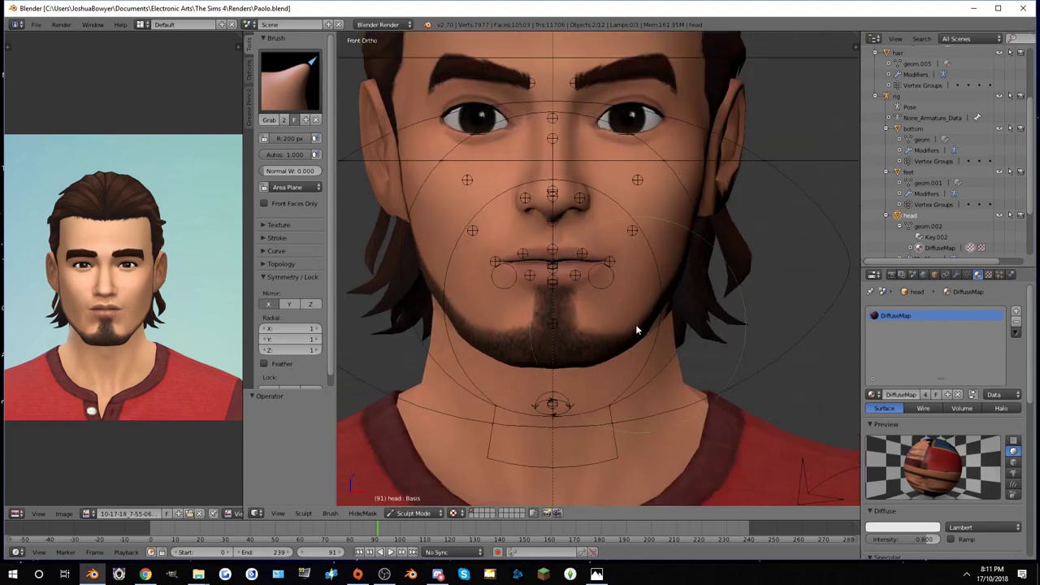
scroll(614, 361, up, 2)
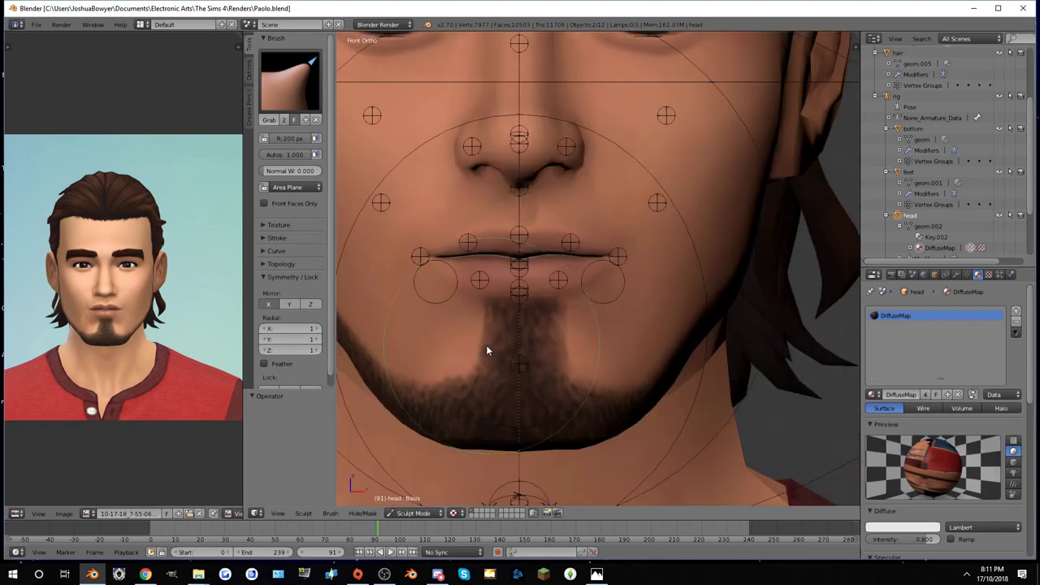
scroll(633, 297, down, 2)
scroll(615, 258, up, 2)
scroll(680, 248, up, 3)
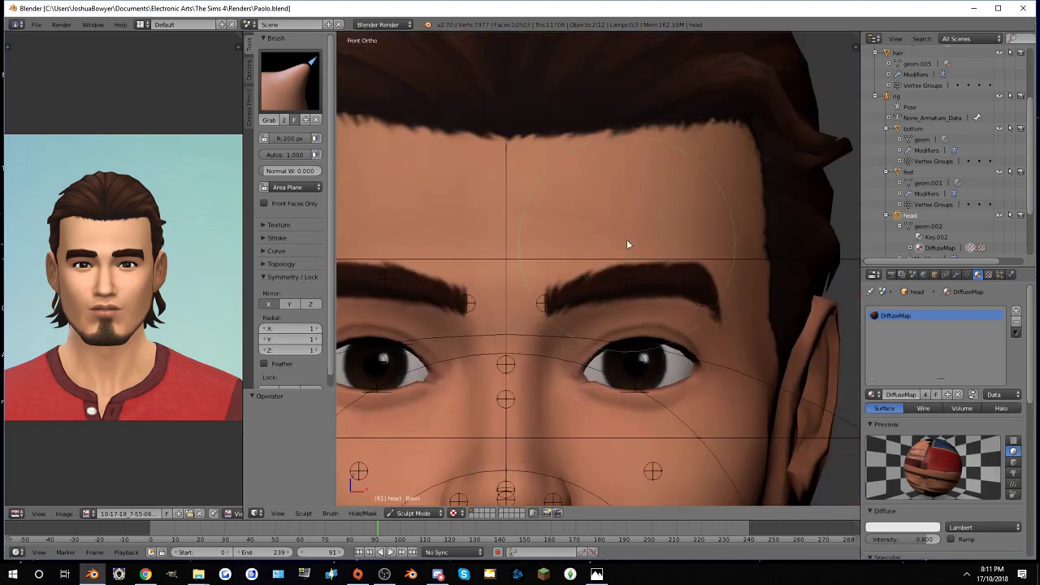
scroll(724, 278, up, 2)
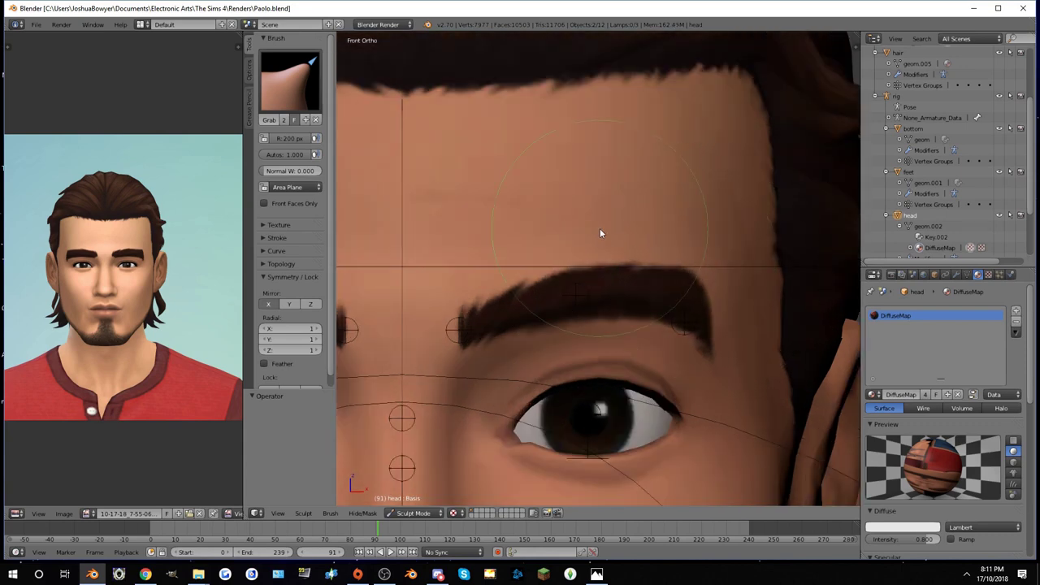
scroll(601, 234, down, 1)
scroll(612, 238, down, 1)
scroll(593, 234, down, 3)
scroll(569, 251, up, 3)
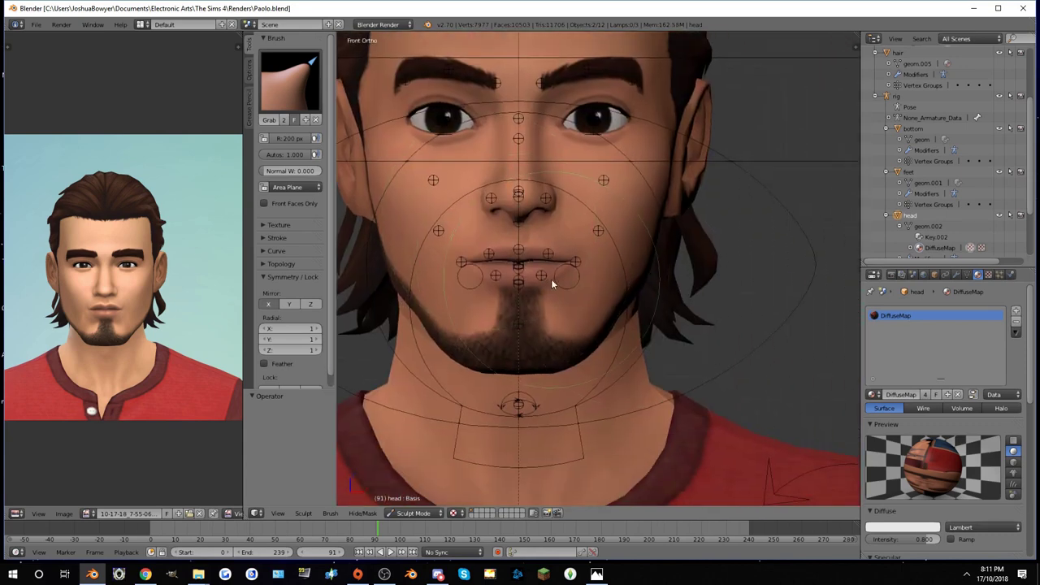
mouse_move(627, 301)
mouse_down()
mouse_move(655, 279)
mouse_move(656, 261)
mouse_up()
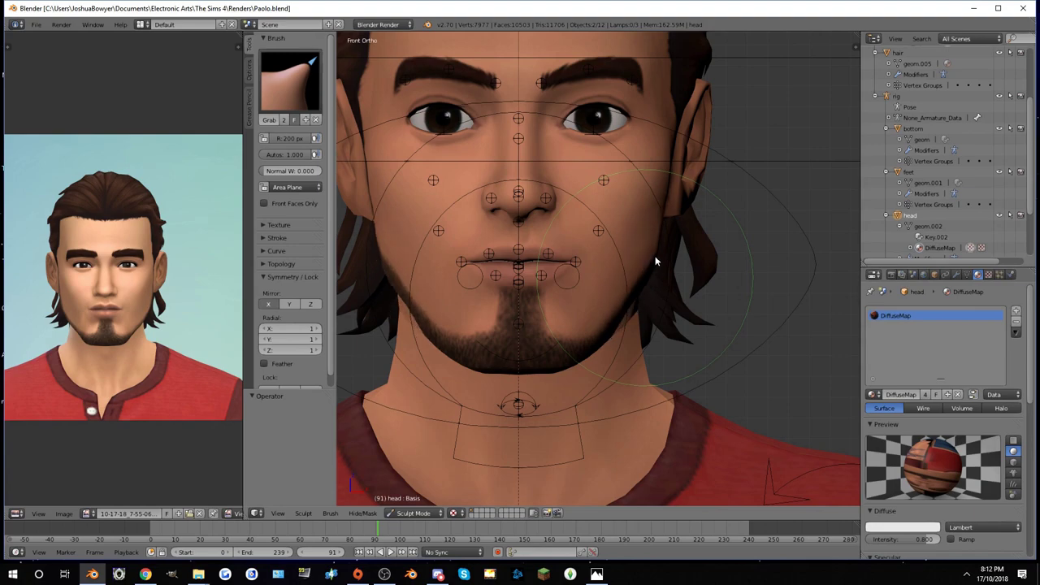
mouse_move(658, 258)
middle_down()
mouse_move(716, 297)
mouse_move(465, 234)
mouse_move(587, 331)
mouse_move(590, 310)
mouse_move(567, 307)
mouse_move(651, 350)
mouse_move(959, 357)
middle_up()
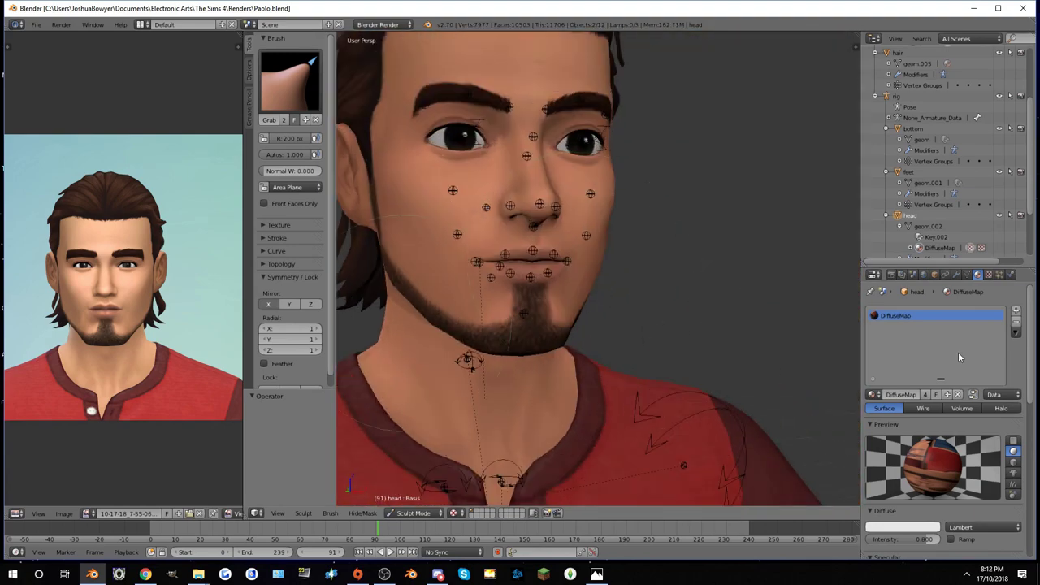
Load a close-up reference photo and bring the eye into a straight Front Ortho view.
click(86, 512)
click(138, 422)
middle_drag(618, 342, 687, 344)
scroll(687, 344, up, 2)
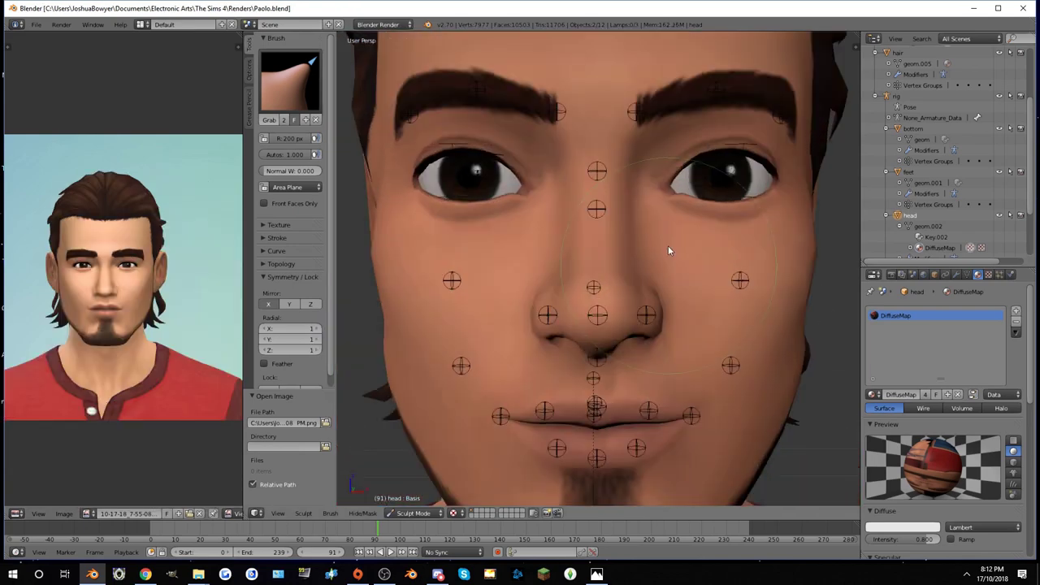
middle_drag(668, 250, 640, 230)
scroll(758, 214, up, 3)
middle_drag(758, 215, 576, 261)
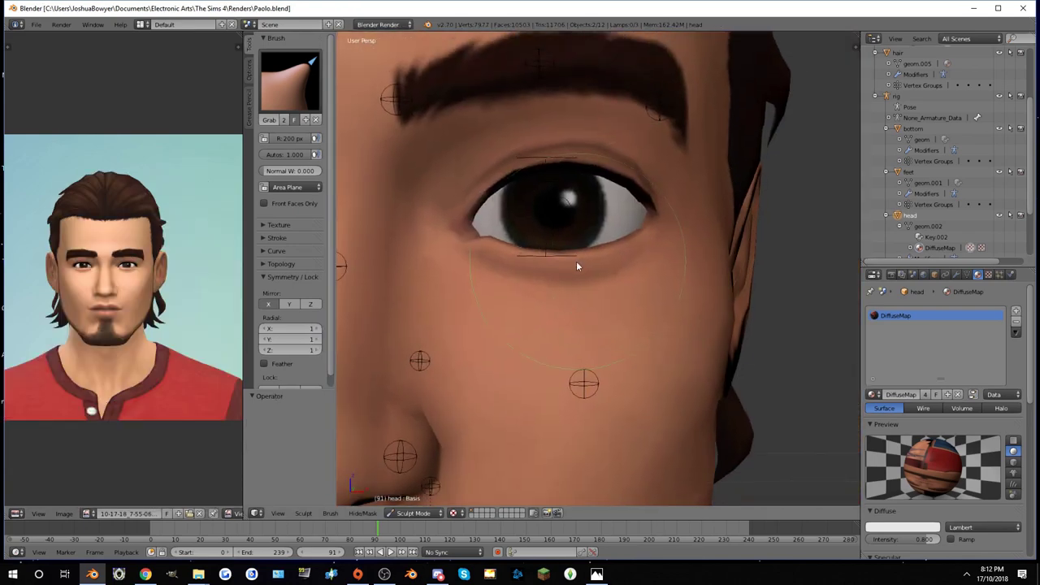
key(KP_1)
Zoom in and Grab-sculpt the lower eyelid near the eye corners.
scroll(589, 254, up, 3)
scroll(122, 276, up, 3)
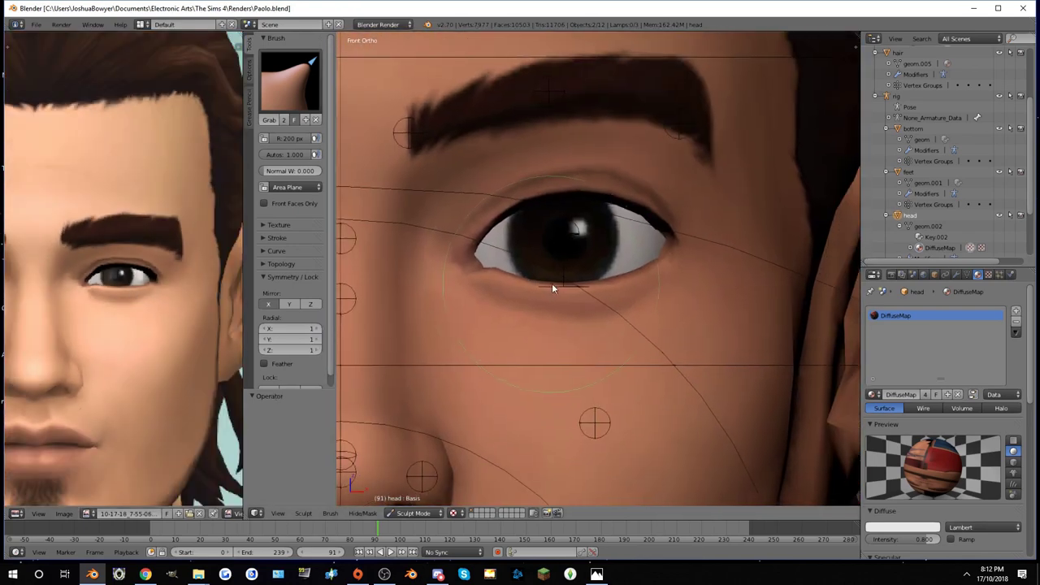
drag(553, 285, 575, 291)
scroll(668, 264, up, 1)
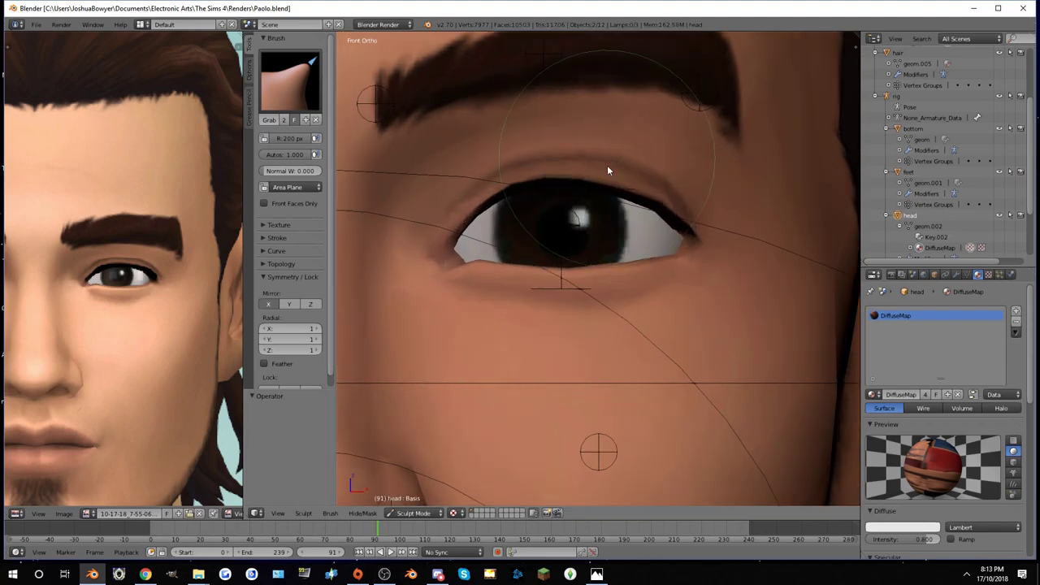
scroll(498, 231, up, 2)
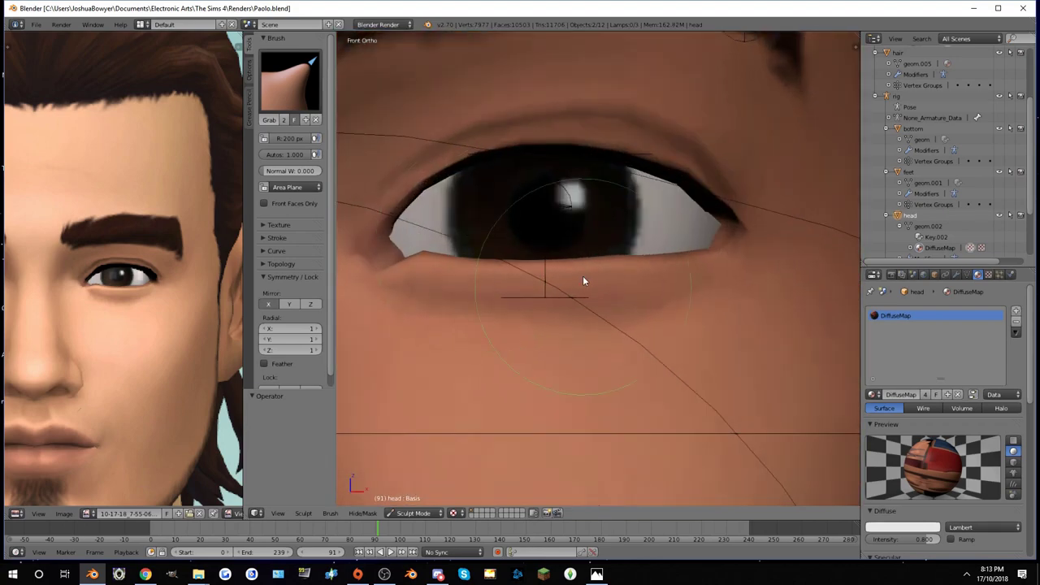
scroll(582, 281, down, 5)
scroll(628, 277, up, 3)
scroll(709, 259, down, 4)
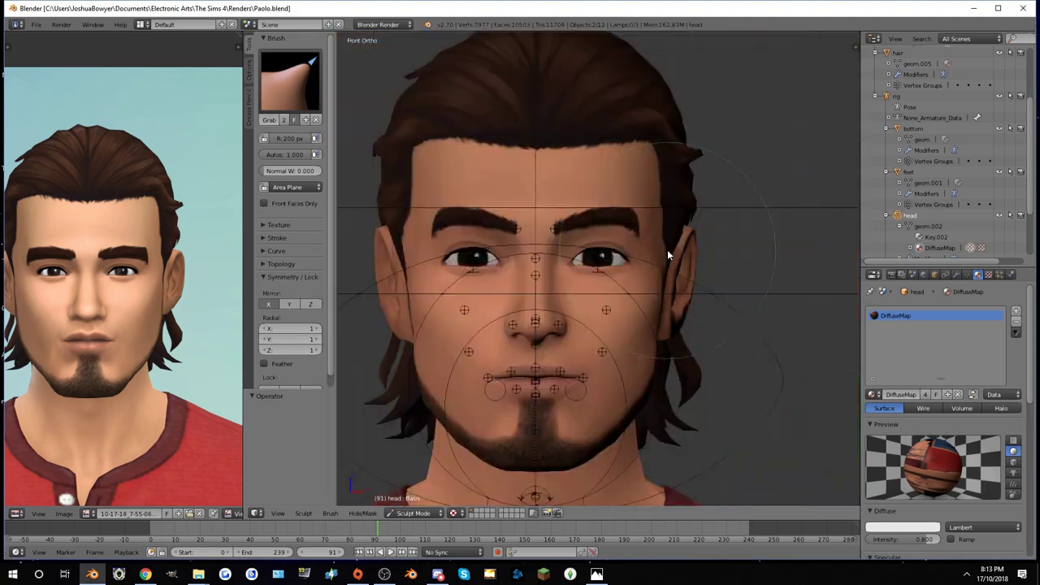
scroll(667, 254, up, 3)
scroll(680, 239, down, 3)
scroll(673, 255, up, 5)
scroll(552, 244, up, 3)
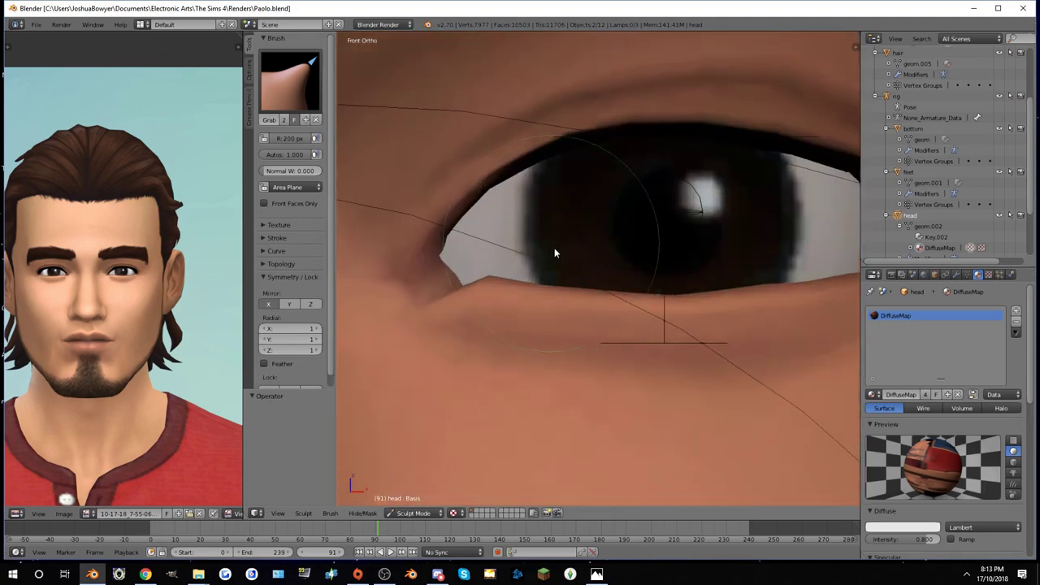
scroll(555, 253, down, 4)
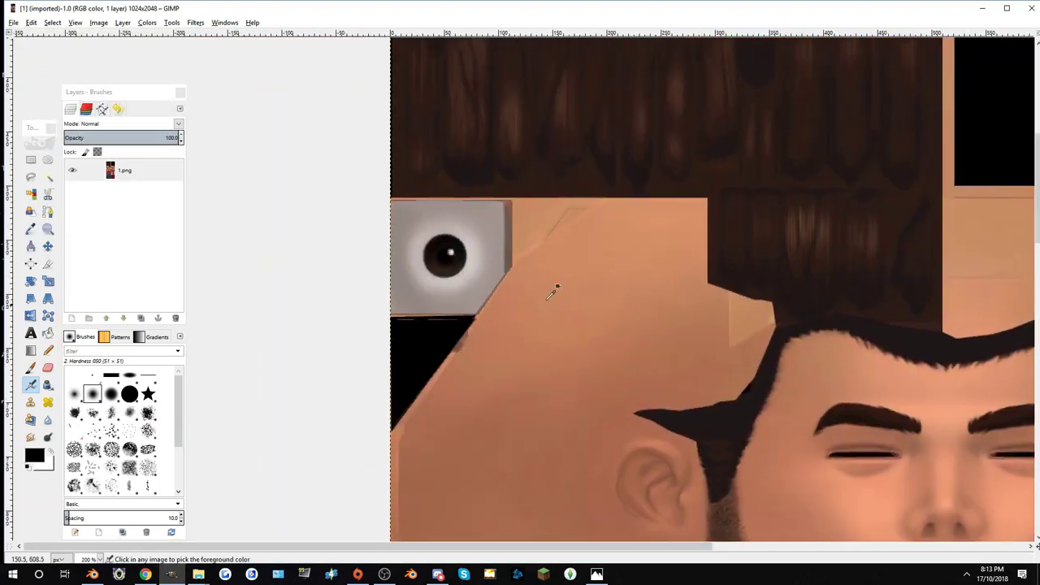
Ellipse-select the texture's pupil and copy-paste it.
ctrl+scroll(561, 284, up, 5)
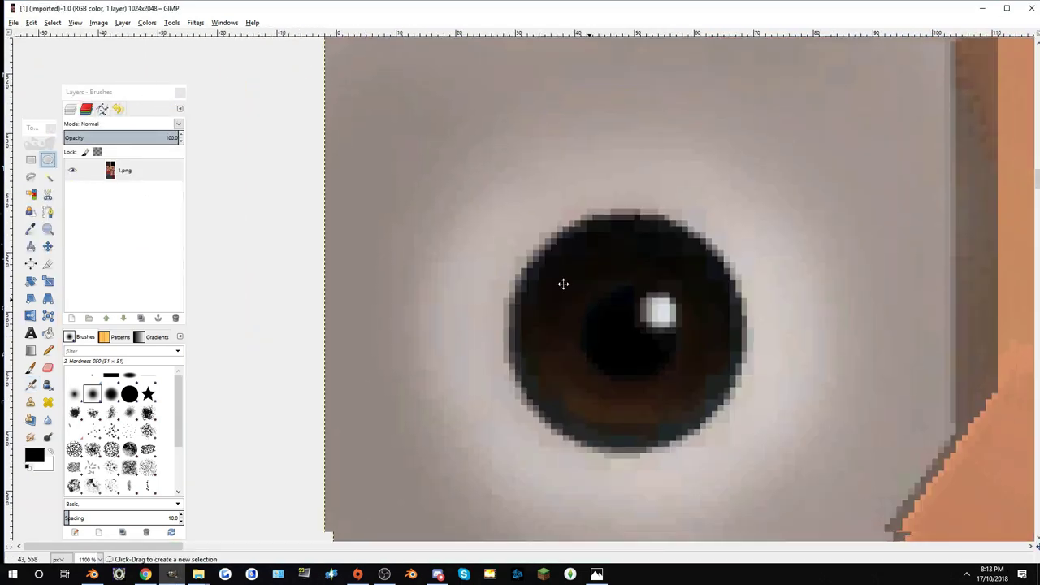
key(e)
drag(523, 252, 630, 357)
key(ctrl+c)
key(ctrl+v)
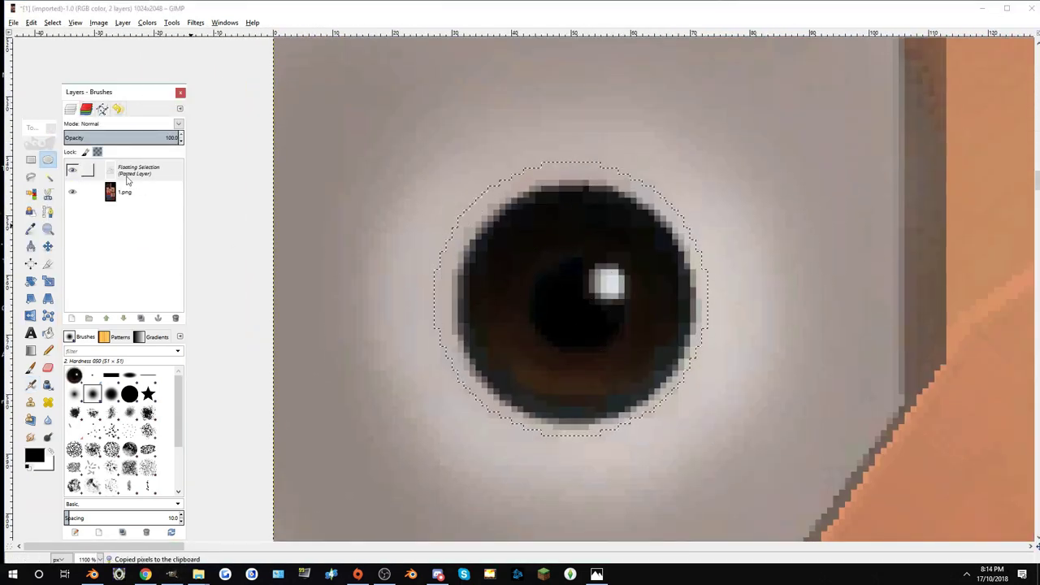
key(shift+ctrl+n)
Put the pasted pupil on its own layer, enlarge it, then return to 1.png with Smudge.
key(shift+t)
click(479, 221)
key(Return)
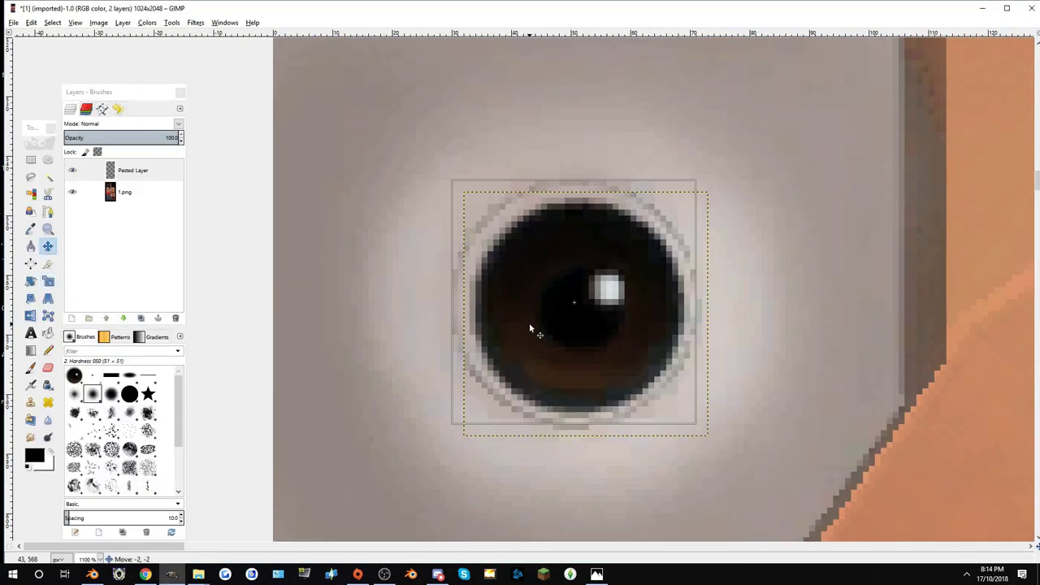
click(124, 192)
key(s)
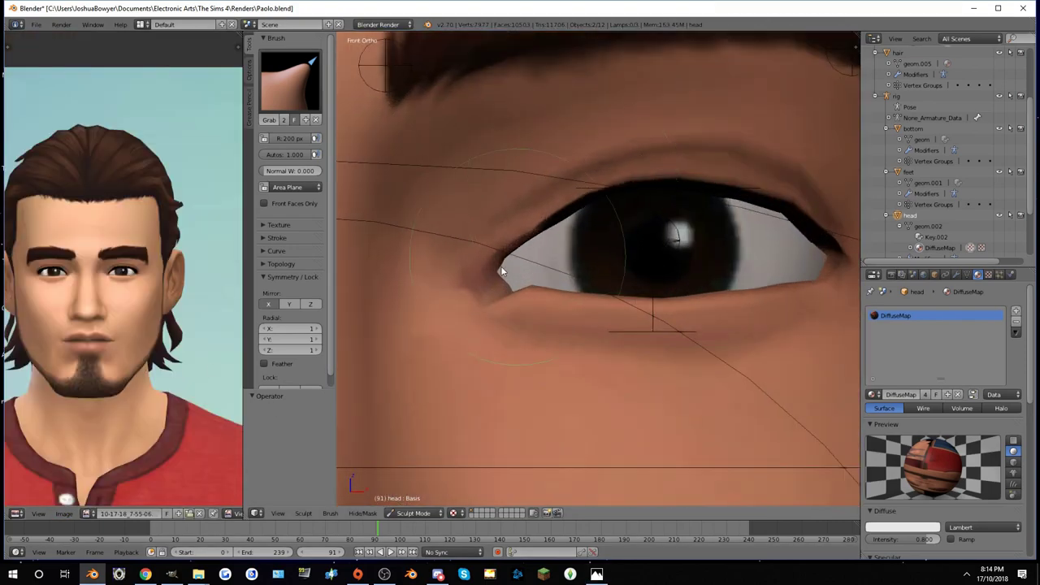
Grab-sculpt the lip corners slightly to reshape the mouth.
scroll(599, 278, down, 2)
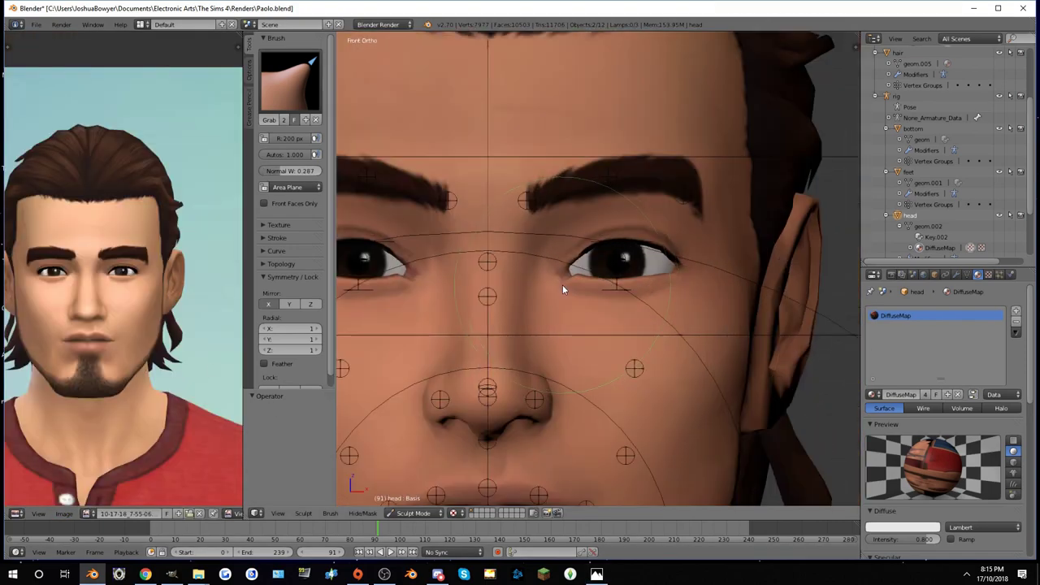
scroll(565, 282, down, 1)
scroll(592, 302, up, 3)
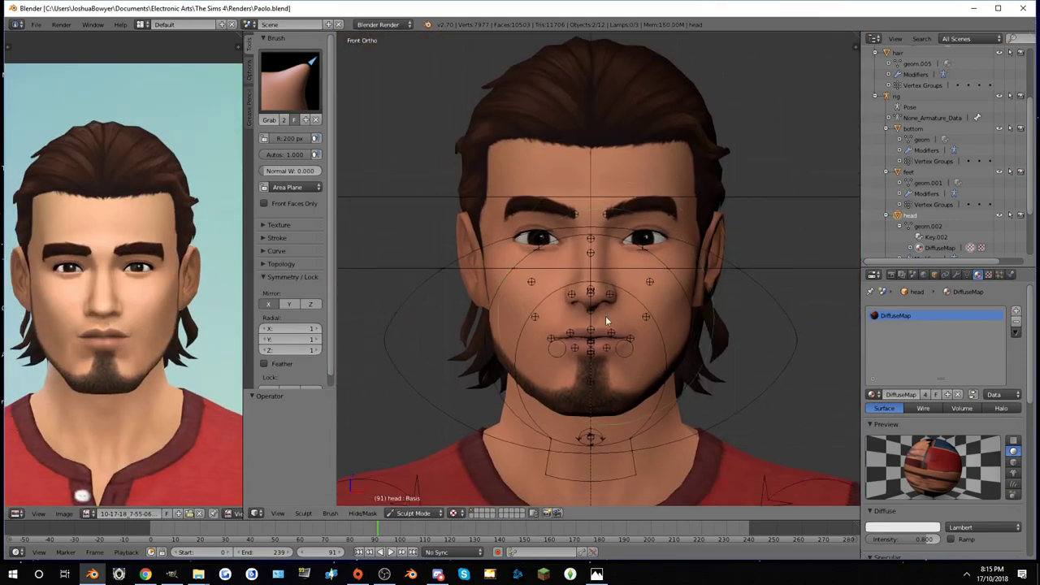
scroll(606, 315, up, 1)
scroll(576, 277, up, 1)
scroll(617, 314, up, 1)
scroll(601, 276, up, 3)
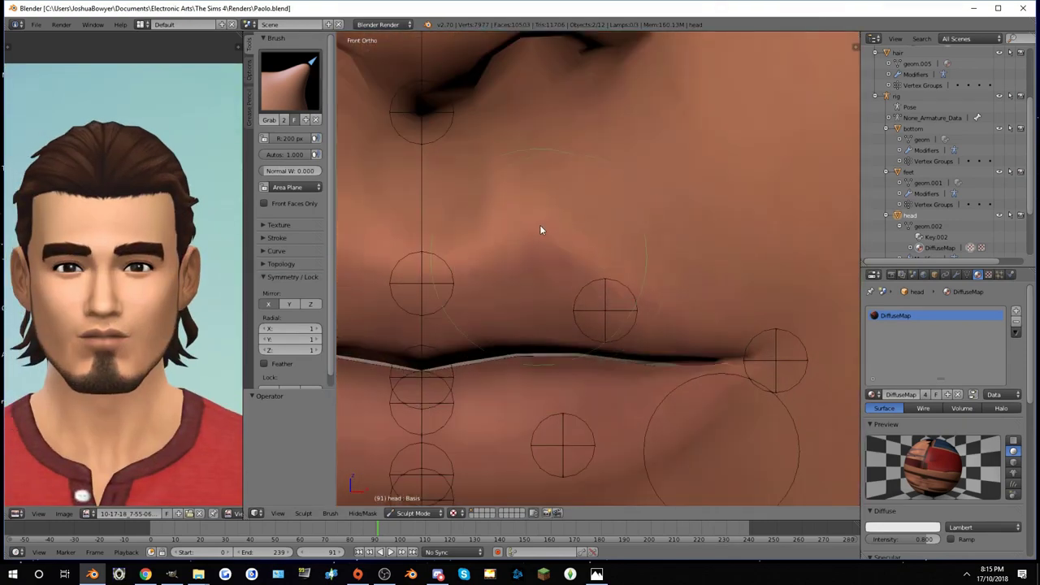
scroll(613, 251, up, 1)
scroll(609, 268, down, 2)
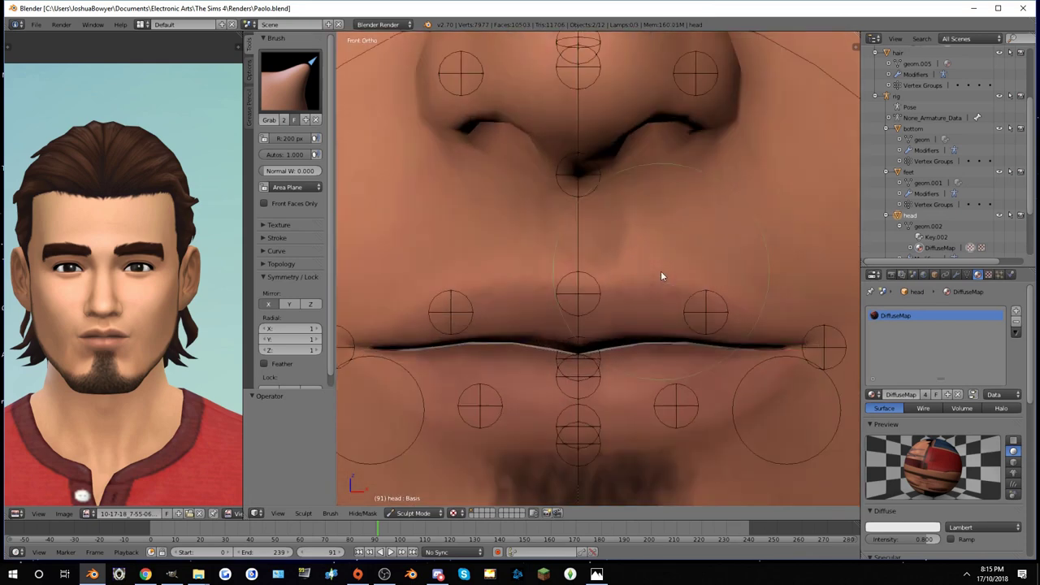
scroll(656, 276, up, 2)
scroll(639, 237, down, 3)
scroll(618, 308, up, 1)
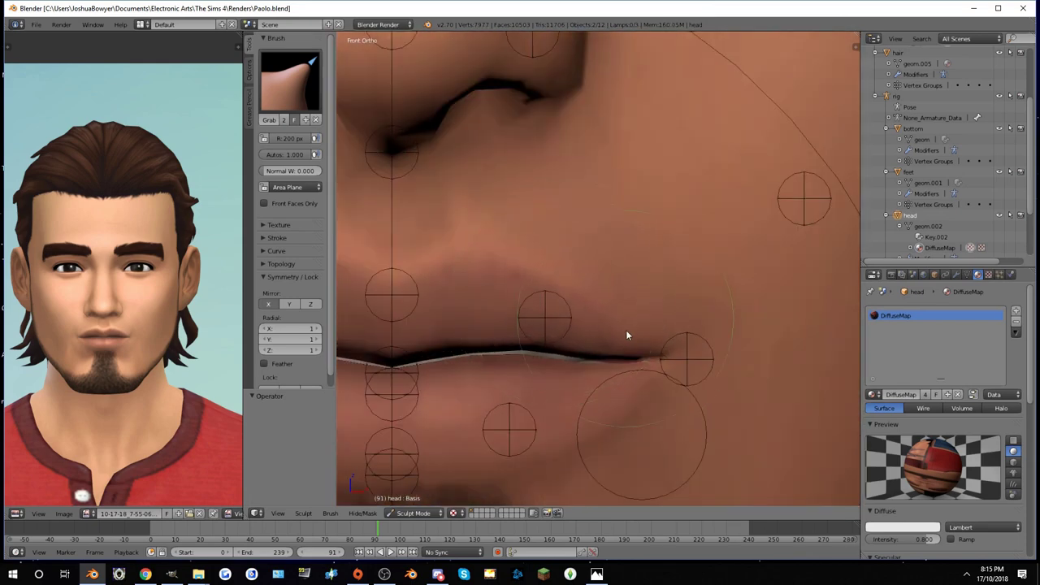
scroll(630, 325, down, 2)
mouse_move(631, 319)
mouse_down()
mouse_move(692, 275)
mouse_move(733, 297)
mouse_move(691, 297)
mouse_up()
Try the Twist brush, then save over the blend file.
click(290, 81)
click(411, 225)
scroll(698, 264, down, 3)
scroll(670, 277, up, 2)
scroll(681, 279, up, 1)
key(ctrl+alt+z)
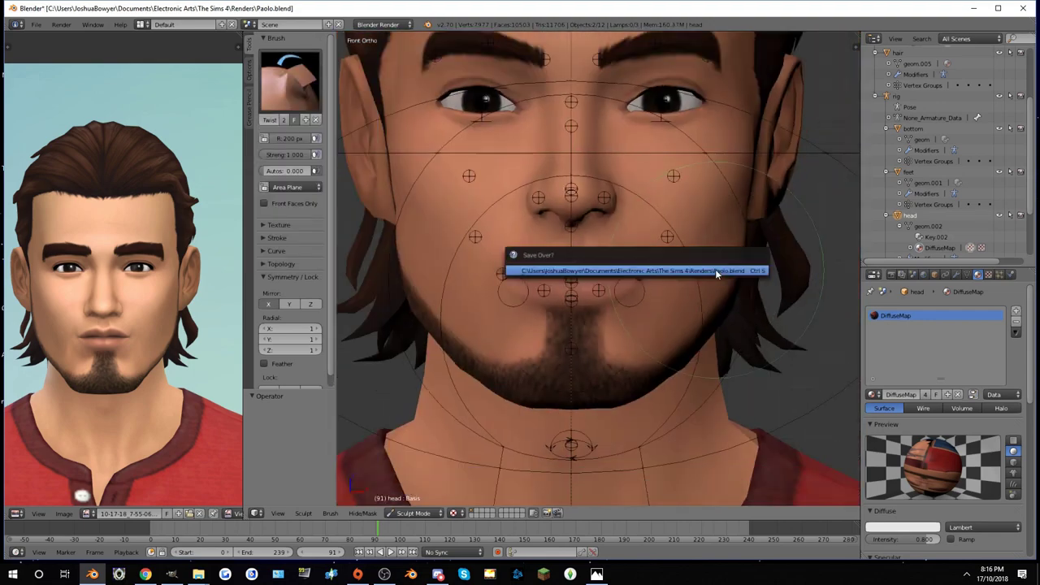
click(715, 269)
Frame the eyes and eyebrows, try the Twist brush again, then go back to Grab.
scroll(707, 268, down, 1)
scroll(650, 266, up, 2)
scroll(611, 248, up, 1)
scroll(611, 243, down, 1)
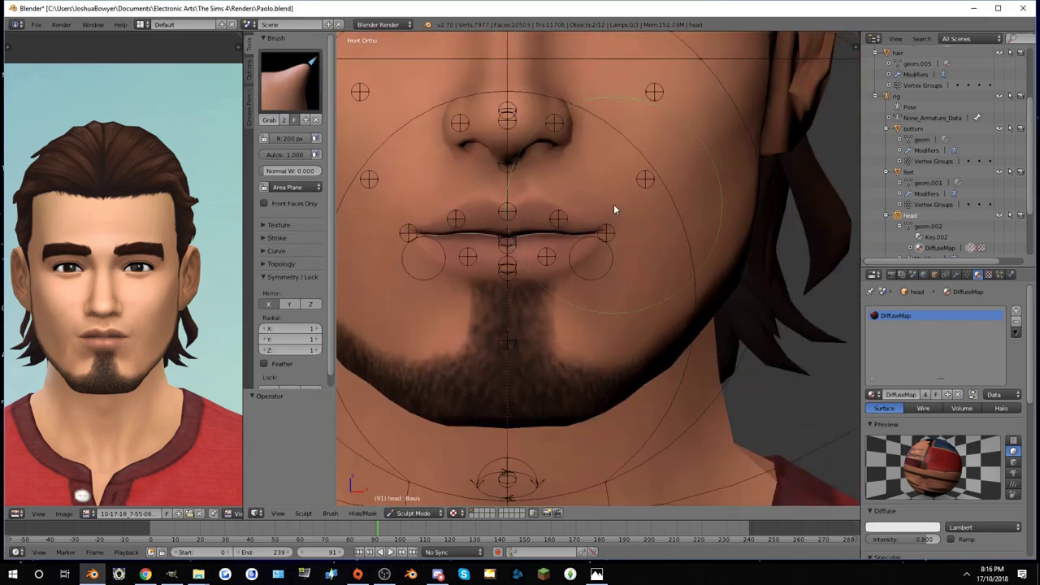
shift+middle_drag(614, 204, 700, 310)
scroll(630, 187, up, 1)
scroll(616, 125, up, 3)
scroll(615, 131, down, 3)
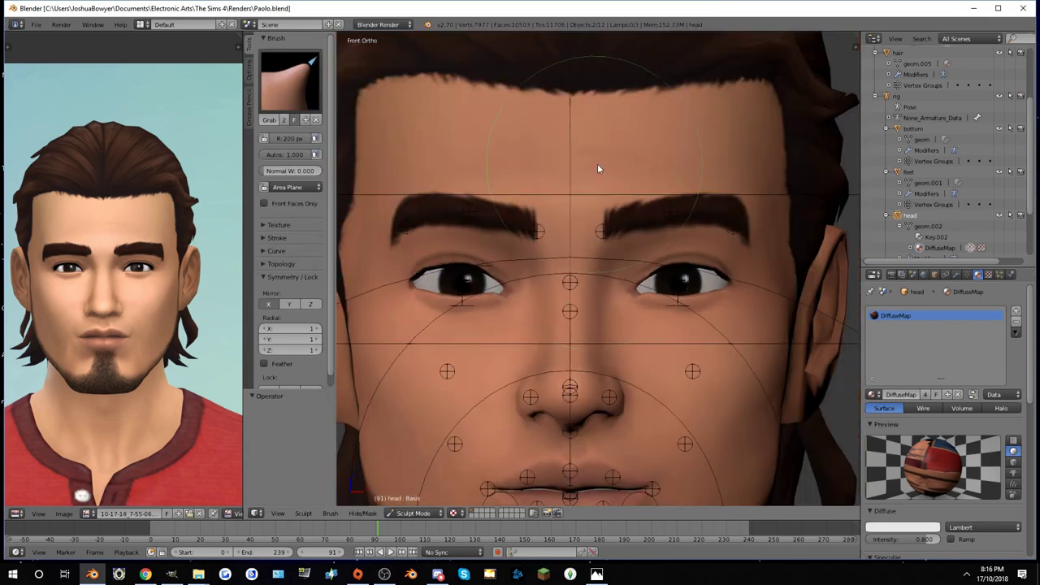
scroll(601, 178, up, 4)
click(290, 81)
click(414, 226)
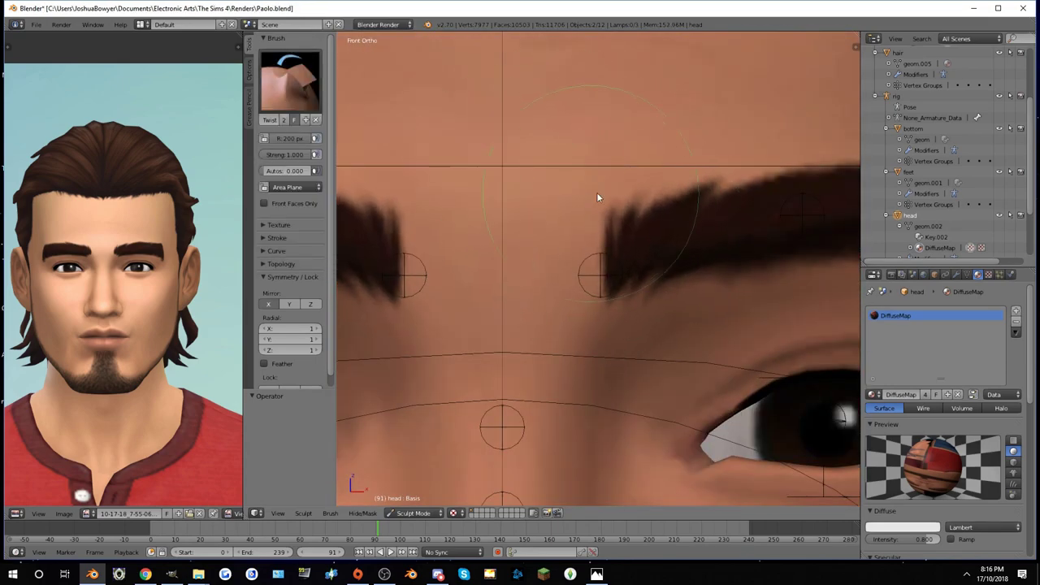
scroll(597, 197, down, 3)
scroll(680, 323, down, 2)
scroll(643, 277, down, 1)
key(g)
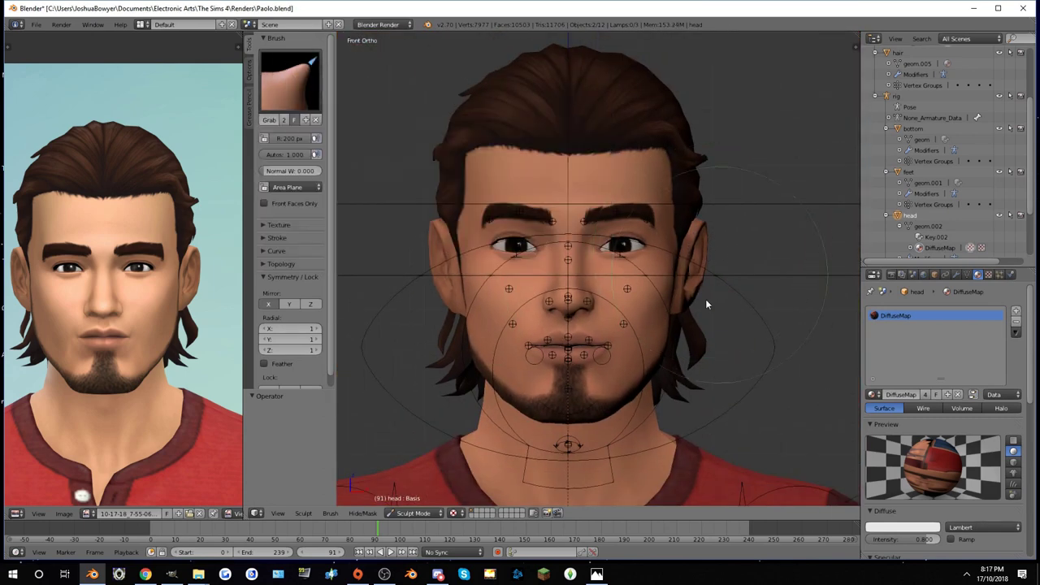
scroll(633, 289, up, 1)
scroll(603, 281, down, 1)
Inspect the head from the side, then select the face rig and show it in Pose Position.
key(KP_3)
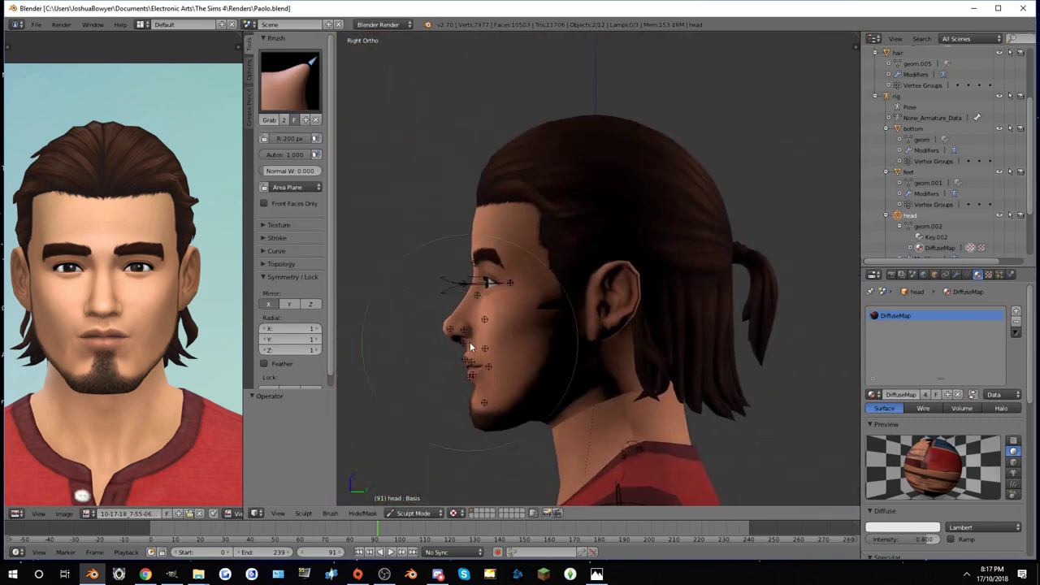
scroll(569, 325, up, 2)
scroll(608, 247, up, 2)
scroll(547, 236, up, 2)
scroll(534, 260, up, 1)
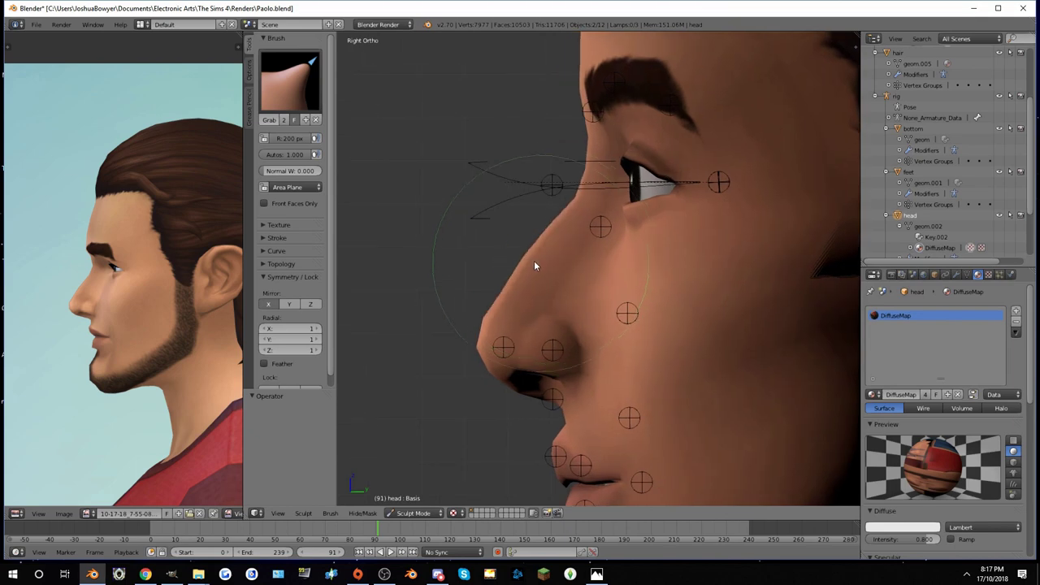
scroll(553, 268, up, 2)
scroll(577, 282, down, 4)
shift+scroll(578, 297, down, 3)
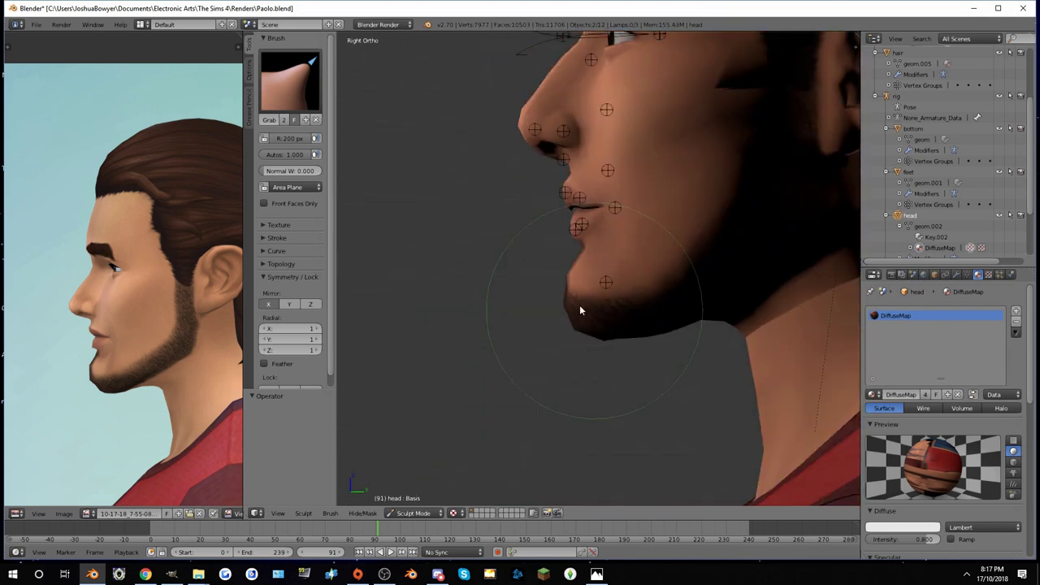
shift+scroll(585, 260, up, 3)
mouse_move(558, 258)
middle_down()
mouse_move(674, 266)
mouse_move(647, 339)
mouse_move(618, 275)
mouse_move(687, 299)
mouse_move(568, 325)
mouse_move(390, 518)
middle_up()
right_click(618, 276)
click(896, 96)
Switch the rig into Pose Mode and nudge the selected face bones slightly.
key(KP_3)
key(a)
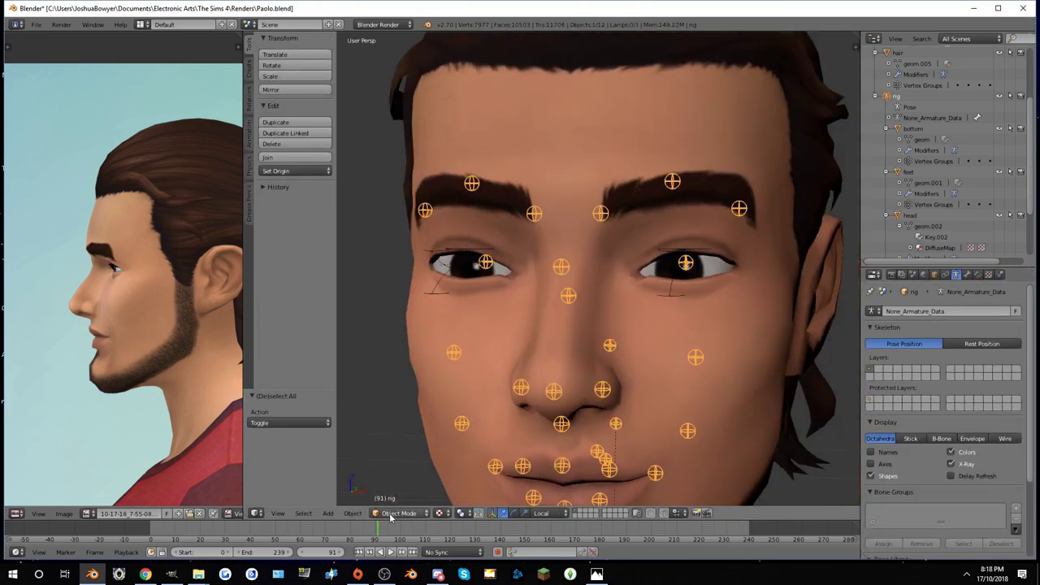
click(398, 476)
middle_drag(625, 291, 468, 258)
key(KP_3)
drag(532, 224, 537, 225)
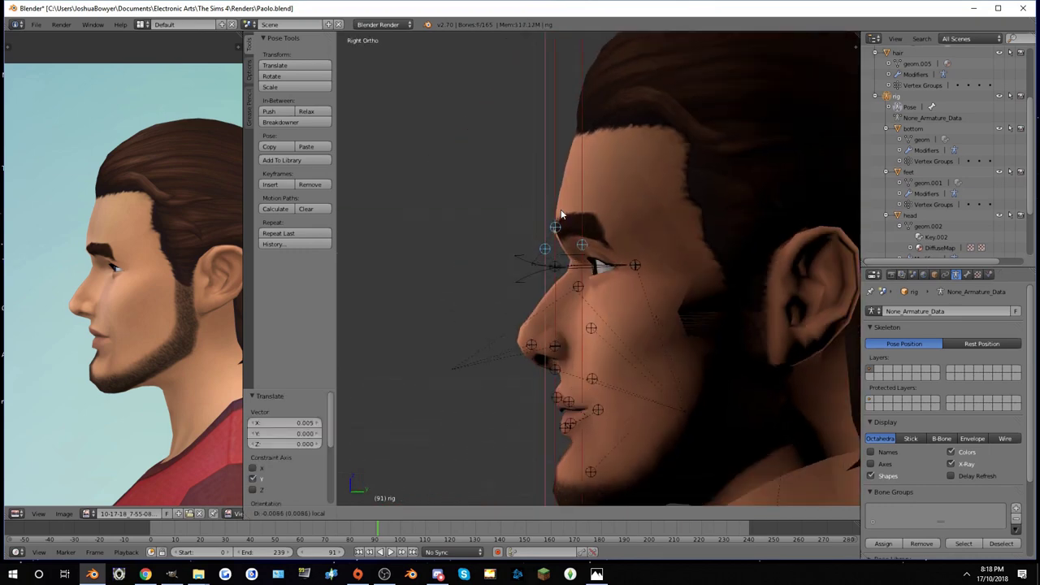
Nudge the nose-bridge bone slightly from a front view of the face.
key(KP_1)
middle_drag(586, 199, 625, 272)
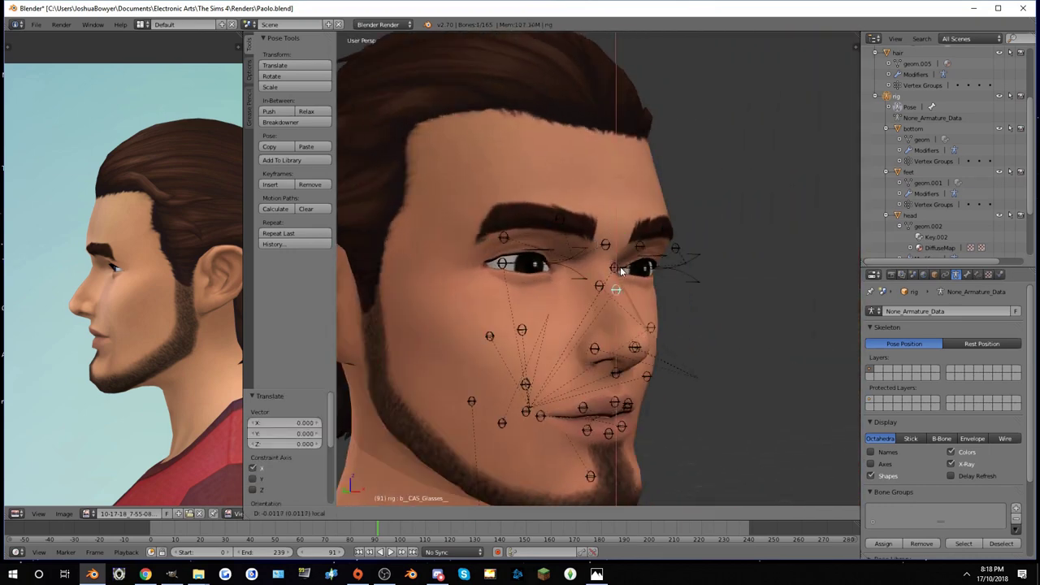
scroll(626, 272, up, 3)
drag(625, 272, 627, 275)
scroll(577, 301, down, 3)
Rotate the upper eyelid bone, viewed in nose profile.
mouse_move(578, 301)
middle_down()
mouse_move(444, 322)
mouse_move(729, 288)
mouse_move(630, 355)
middle_up()
scroll(730, 288, down, 2)
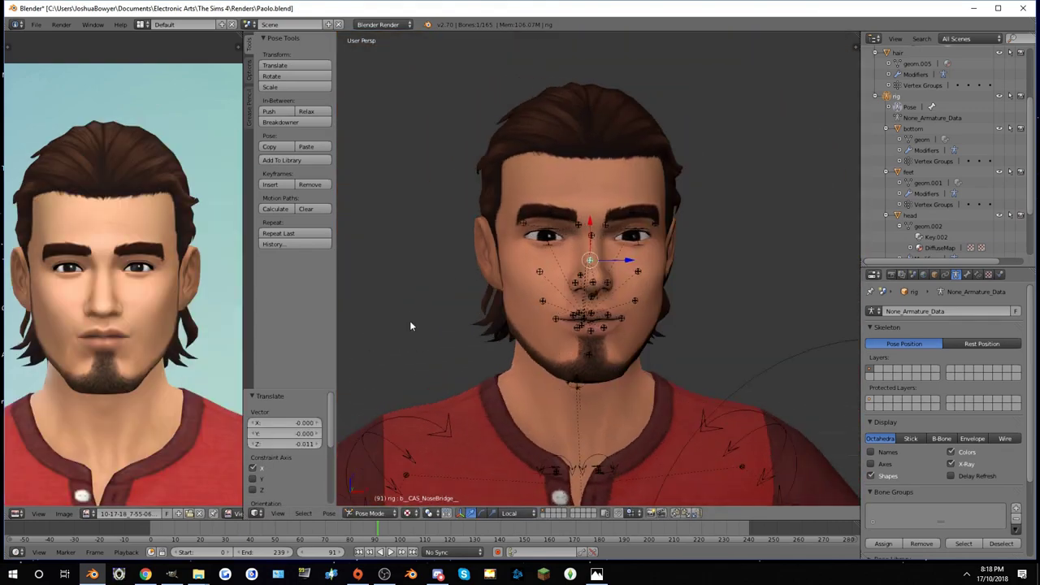
scroll(409, 320, up, 3)
scroll(511, 213, up, 2)
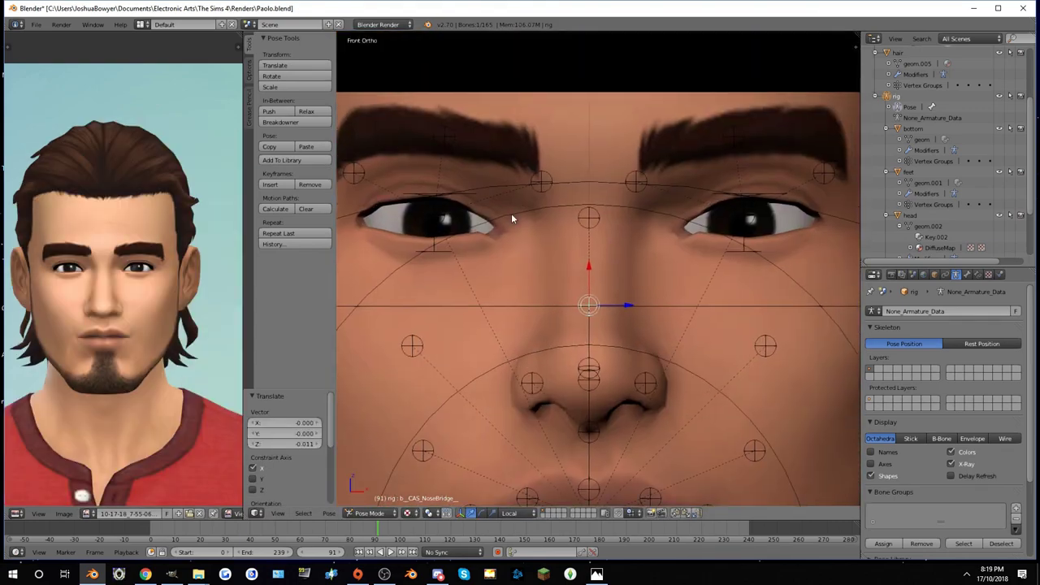
scroll(511, 213, up, 2)
right_click(460, 238)
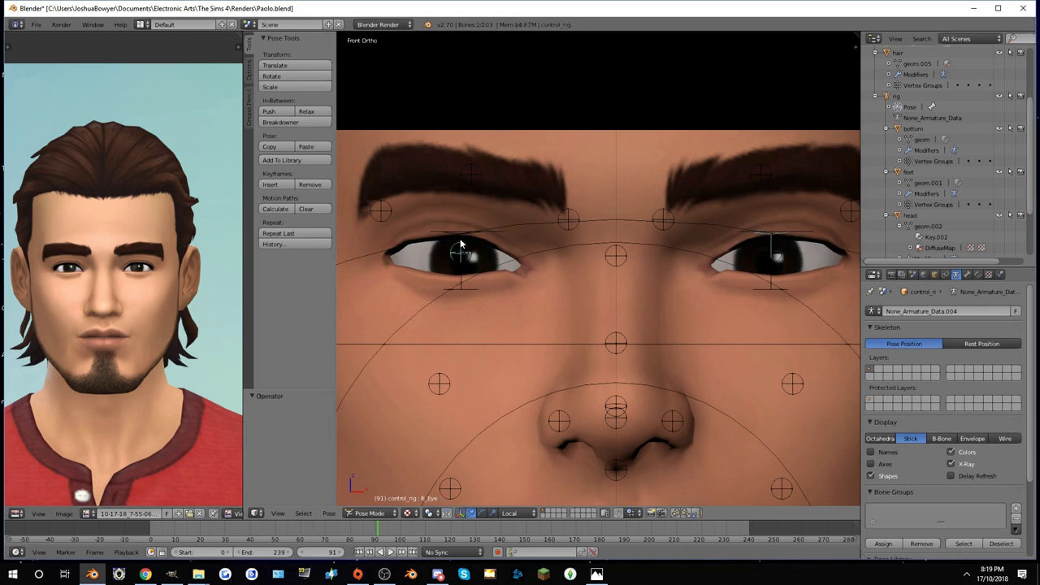
click(573, 375)
middle_drag(598, 331, 613, 323)
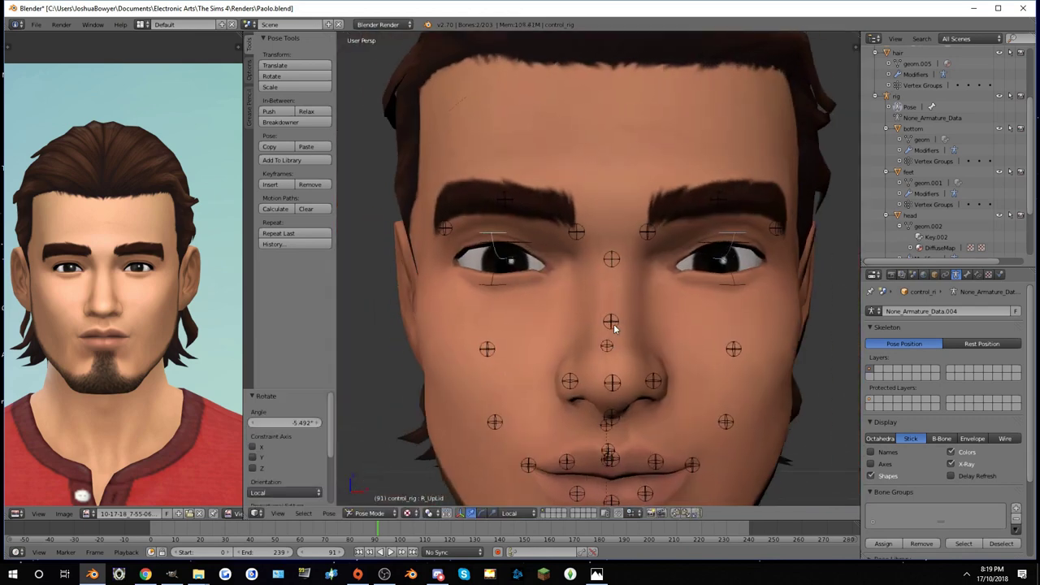
scroll(910, 152, up, 4)
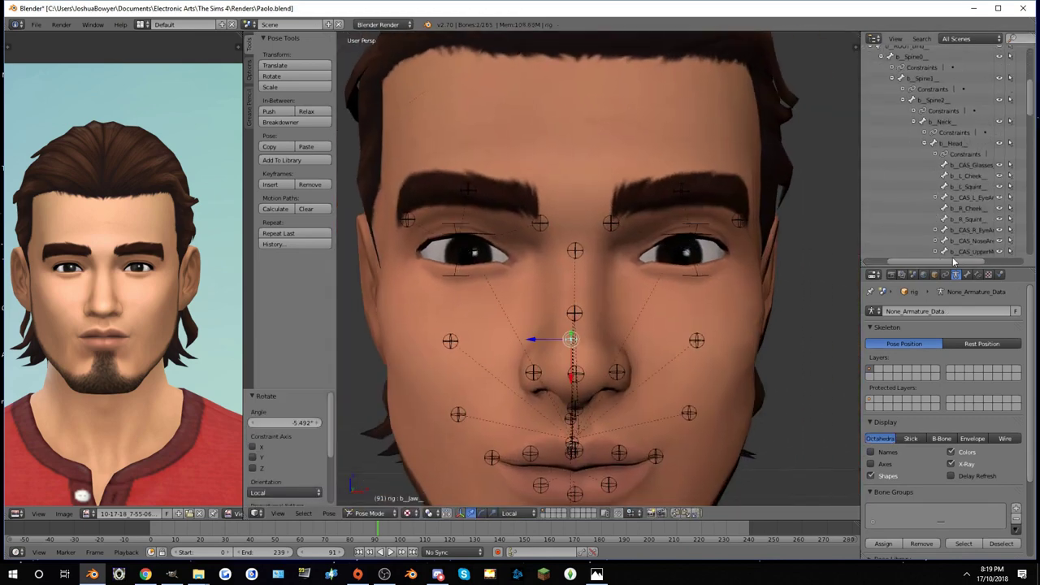
scroll(940, 230, down, 3)
Move the b_CAS_R_EyeScale bone along its axis to adjust the brow.
click(960, 213)
key(g)
mouse_move(687, 255)
middle_down()
mouse_move(512, 254)
mouse_move(682, 260)
middle_up()
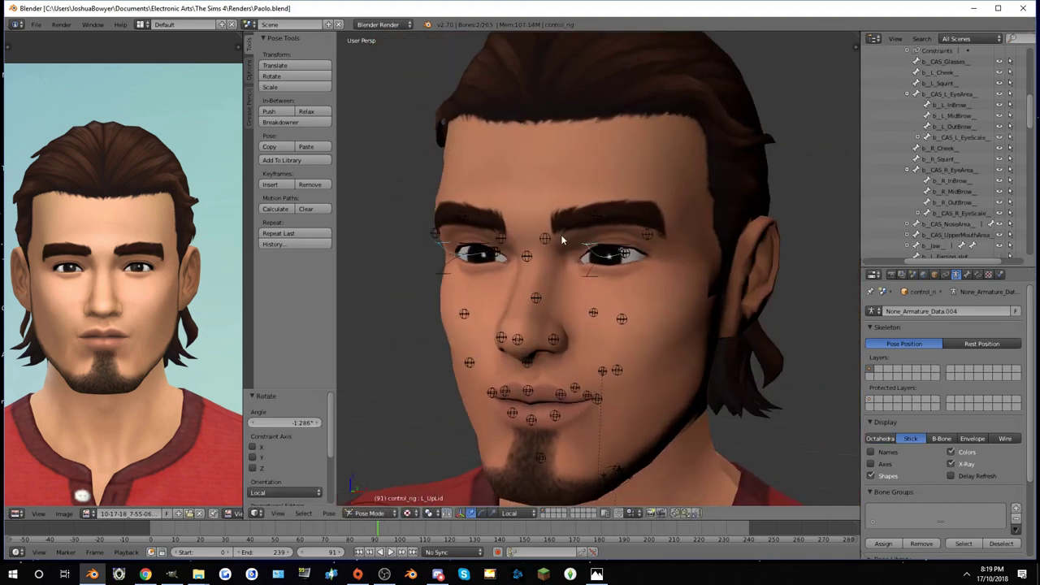
mouse_move(562, 240)
middle_down()
mouse_move(719, 284)
mouse_move(651, 267)
mouse_move(683, 246)
mouse_move(668, 221)
mouse_move(642, 312)
mouse_move(752, 234)
mouse_move(583, 216)
middle_up()
key(ctrl+Tab)
key(ctrl+Tab)
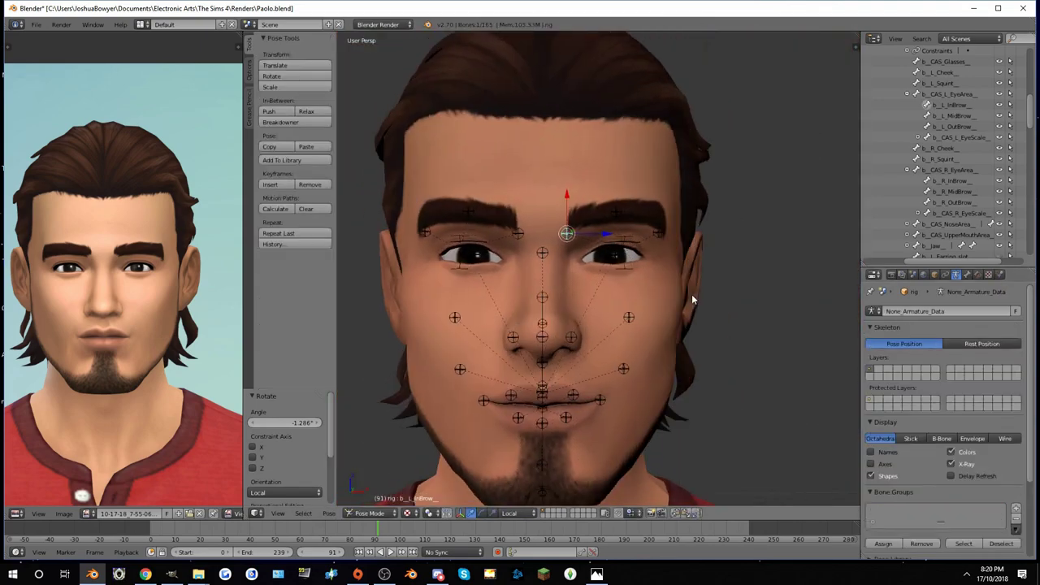
Set Viewport Shading to Rendered to preview the posed face.
scroll(694, 296, down, 3)
scroll(695, 296, down, 2)
scroll(496, 467, down, 2)
scroll(495, 479, up, 4)
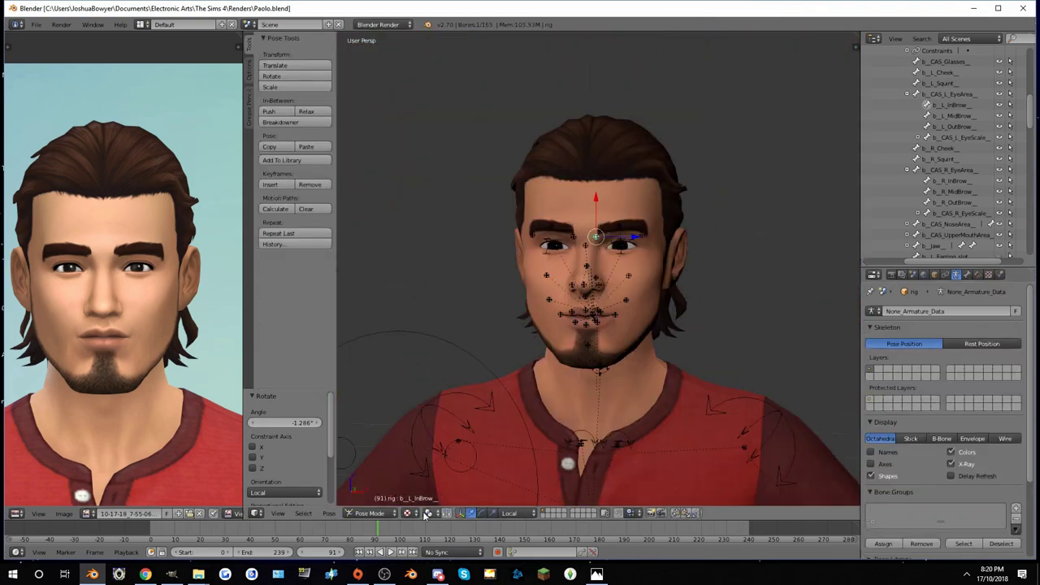
click(408, 512)
click(429, 451)
click(409, 512)
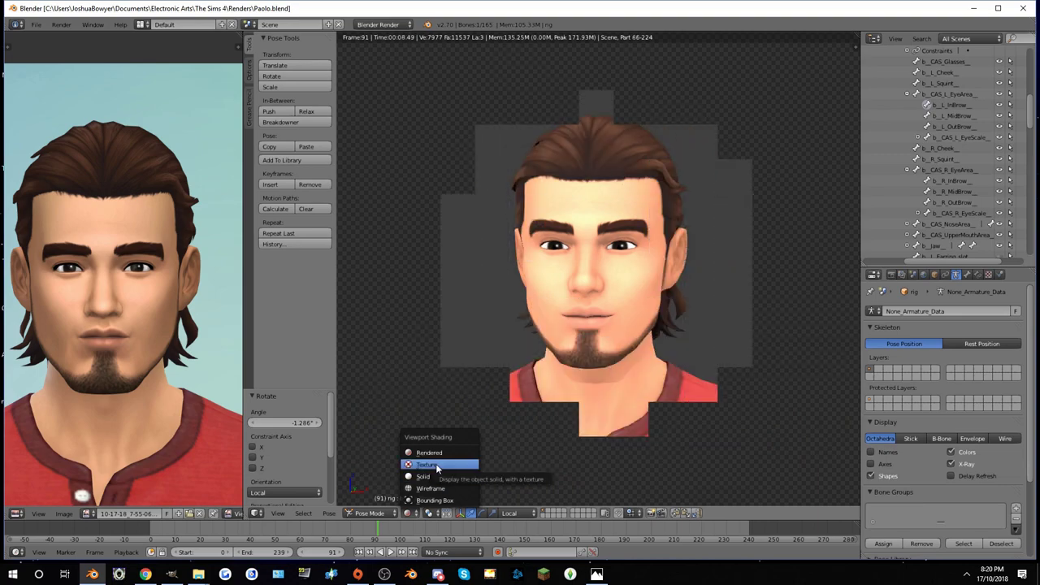
Append the lighting stand from the lights blend file.
click(435, 463)
key(shift+F1)
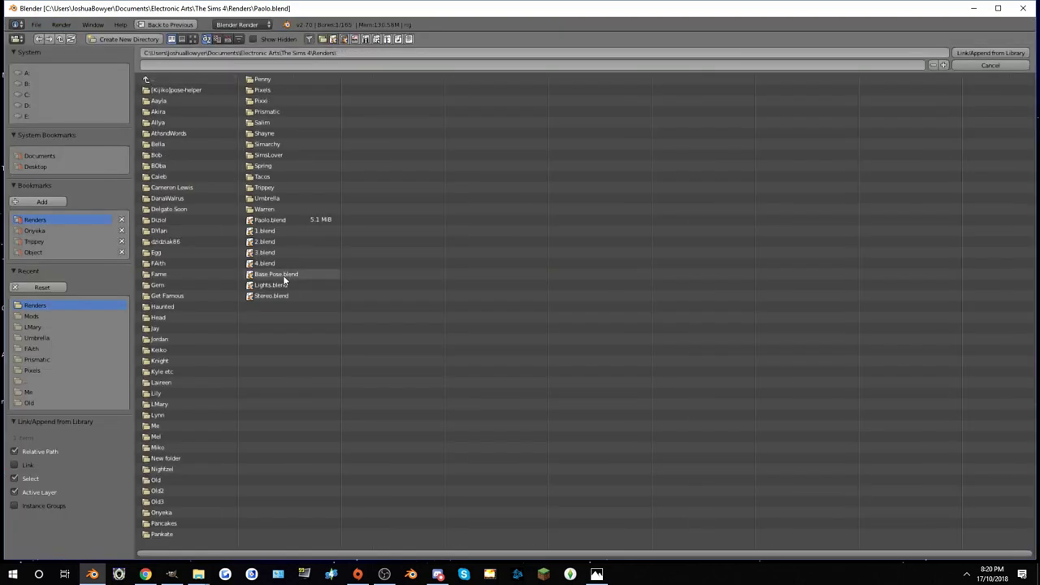
double_click(283, 276)
key(Return)
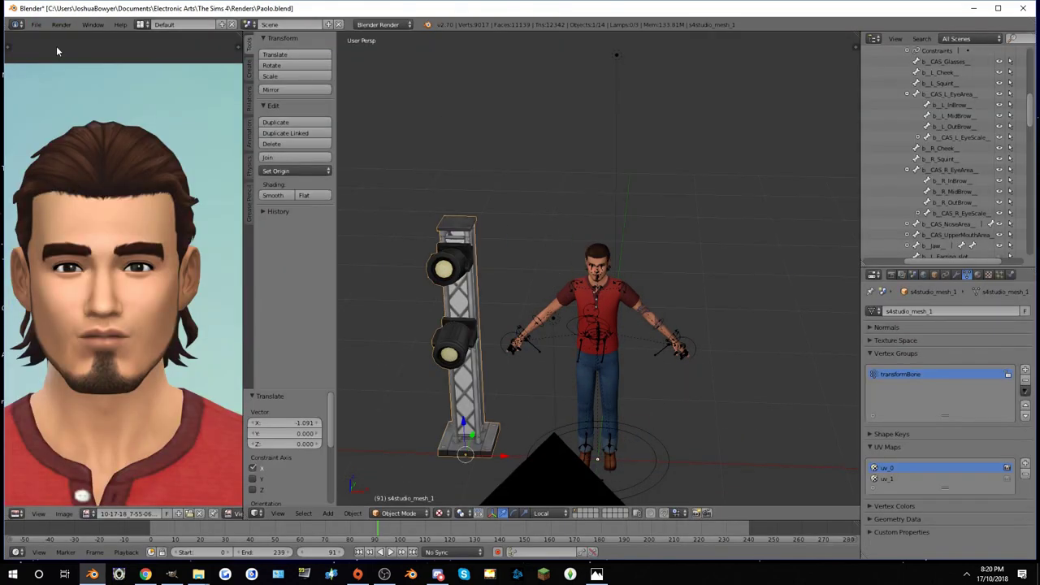
Append the speakers and desk objects from the stereo blend file.
key(shift+F1)
double_click(166, 77)
shift+click(187, 194)
key(Return)
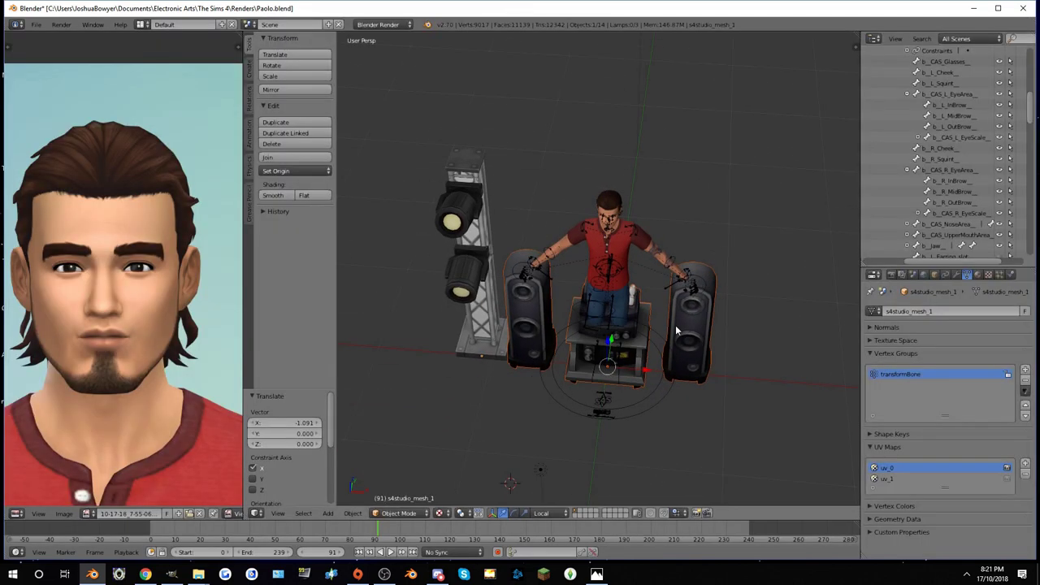
Move the speakers and desk to the right of the character.
key(g)
click(835, 352)
shift+middle_drag(848, 411, 754, 366)
key(a)
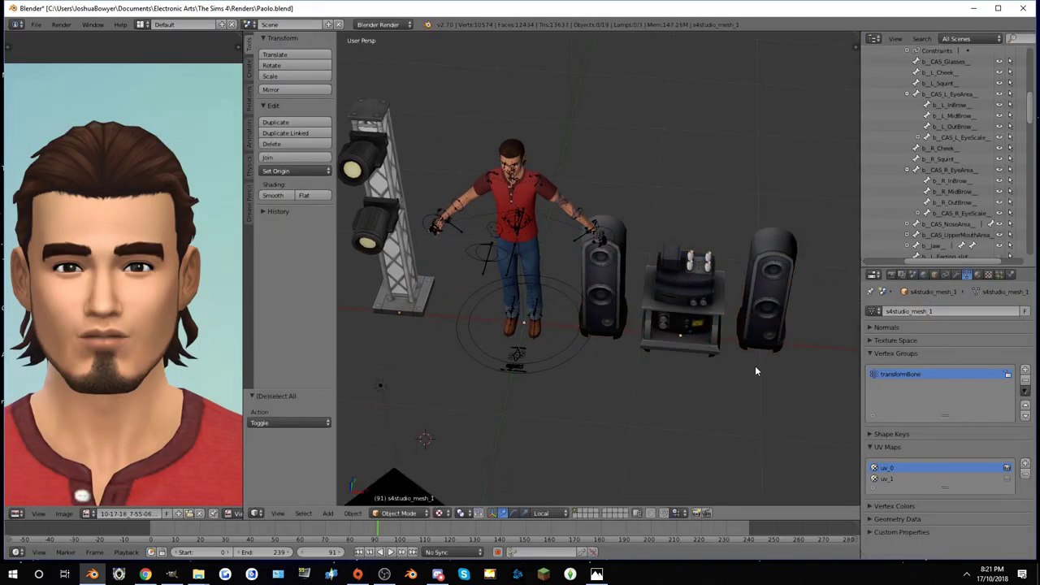
right_click(763, 325)
key(KP_Decimal)
scroll(977, 220, down, 5)
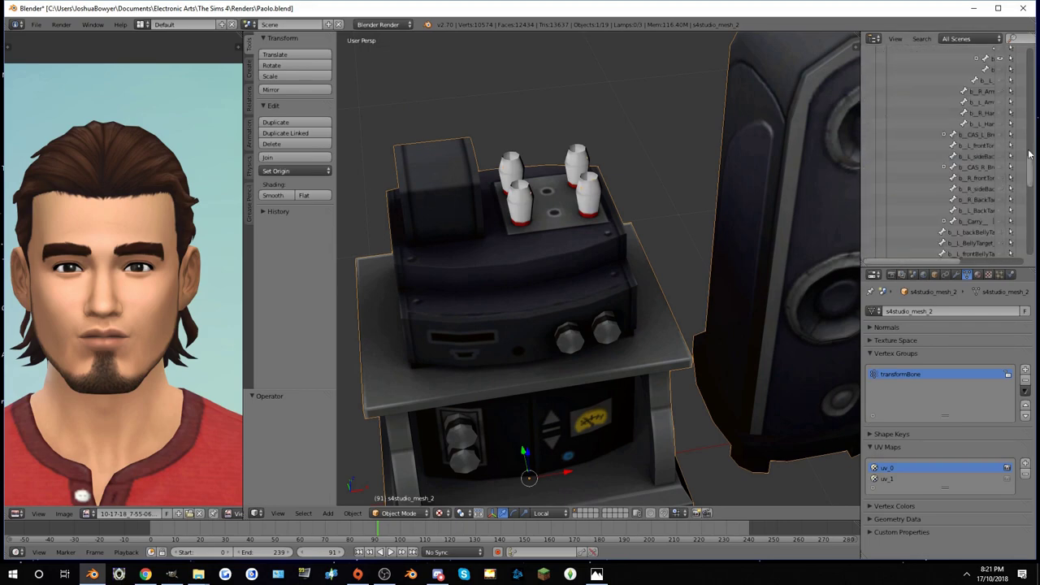
scroll(554, 207, down, 6)
Slide the light tower toward the character along the Y axis.
right_click(661, 292)
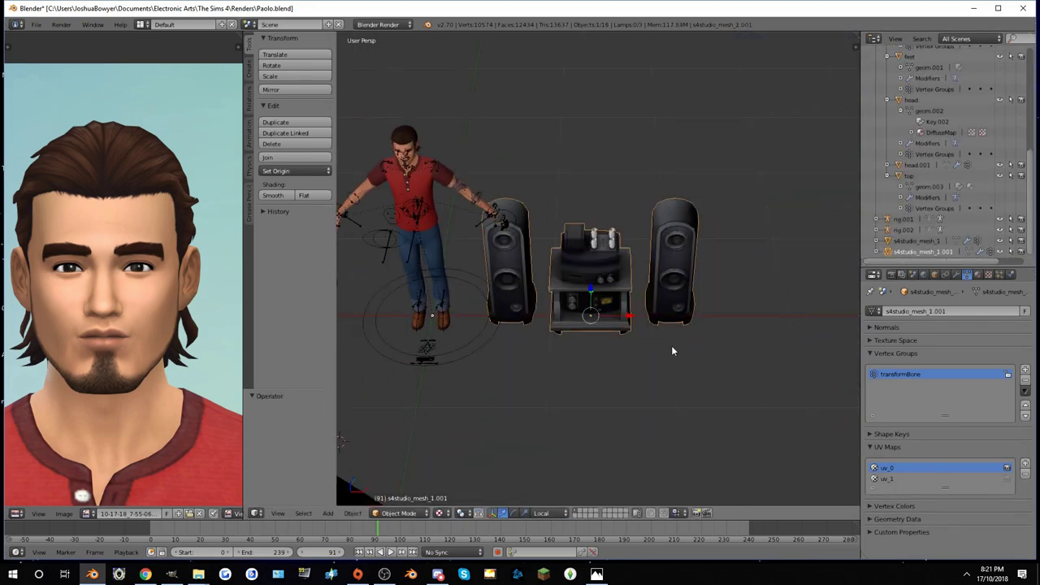
scroll(645, 362, up, 3)
key(KP_0)
middle_drag(645, 362, 596, 286)
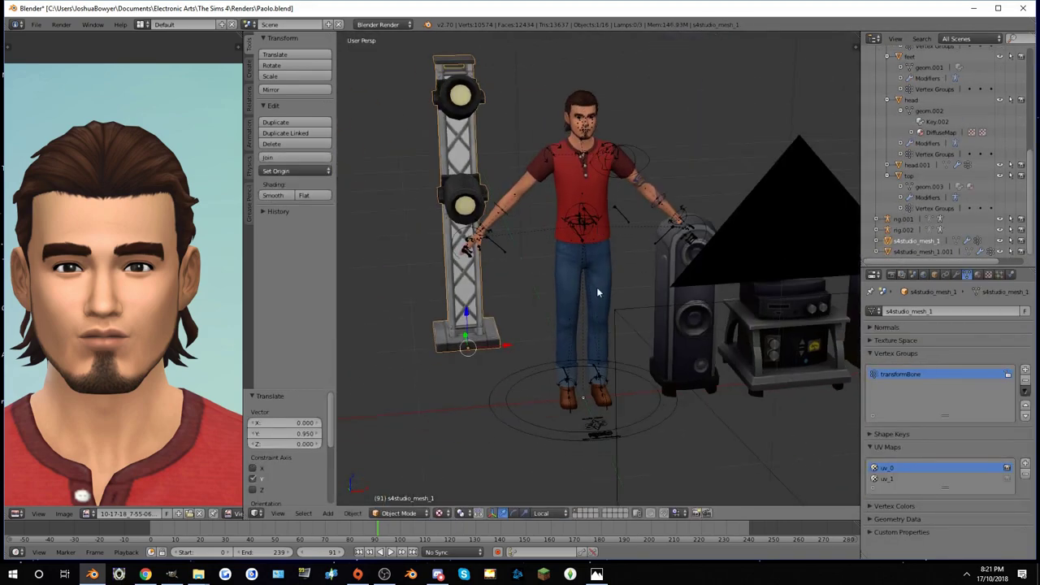
key(KP_0)
right_click(467, 324)
key(g)
key(y)
click(539, 347)
Slide the light tower along X and turn it around Z.
key(g)
key(x)
key(x)
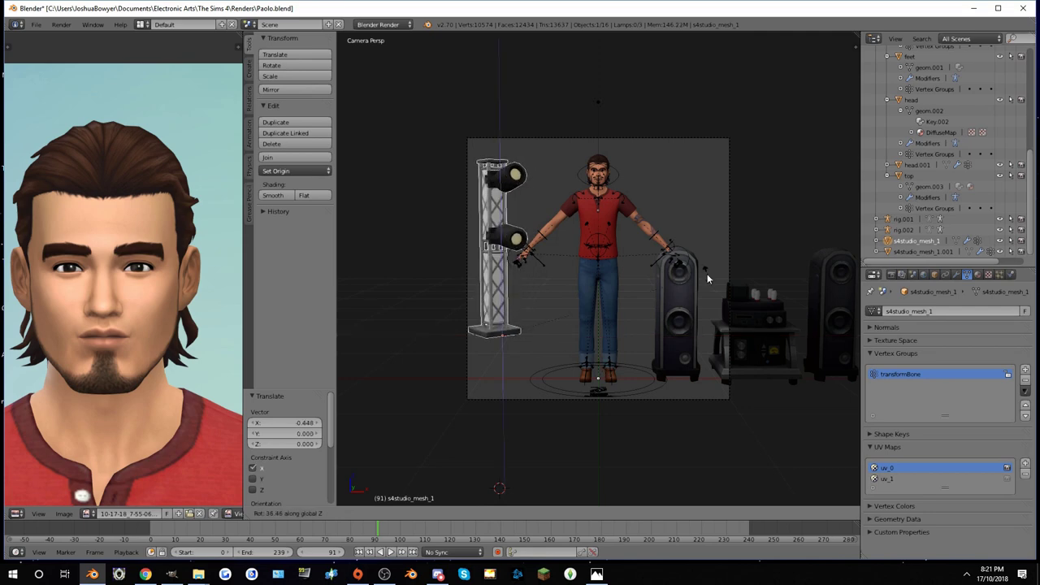
key(r)
key(z)
click(634, 357)
scroll(633, 357, up, 4)
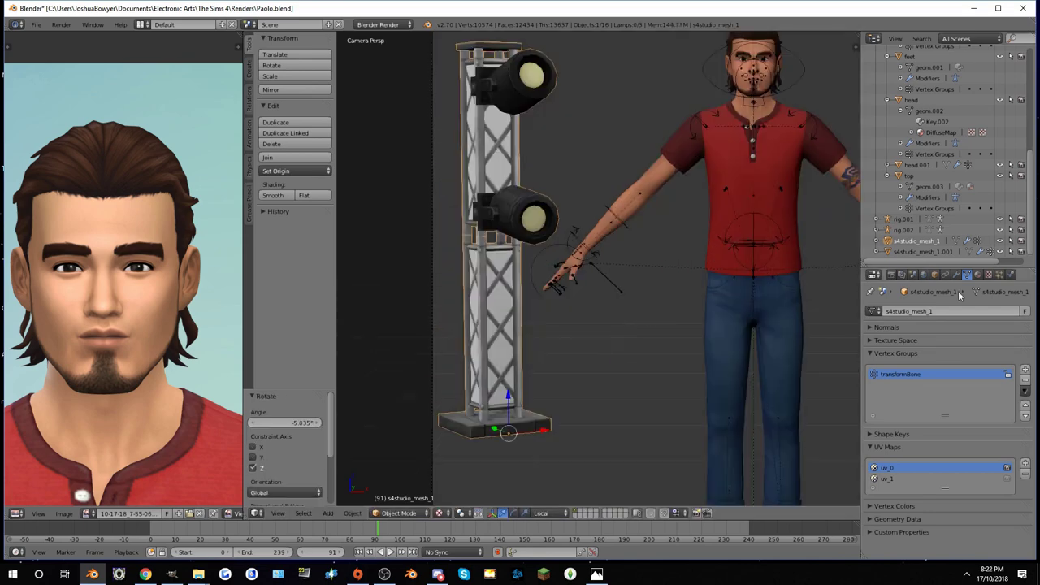
Move the speakers and amp along the Y axis into the camera frame.
click(977, 275)
scroll(874, 477, down, 6)
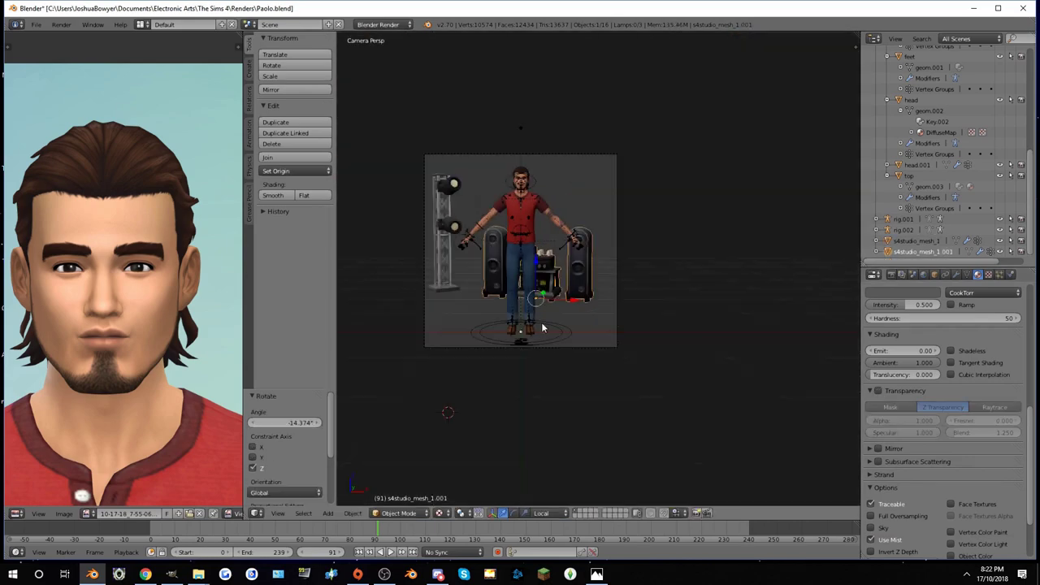
key(g)
key(y)
click(679, 353)
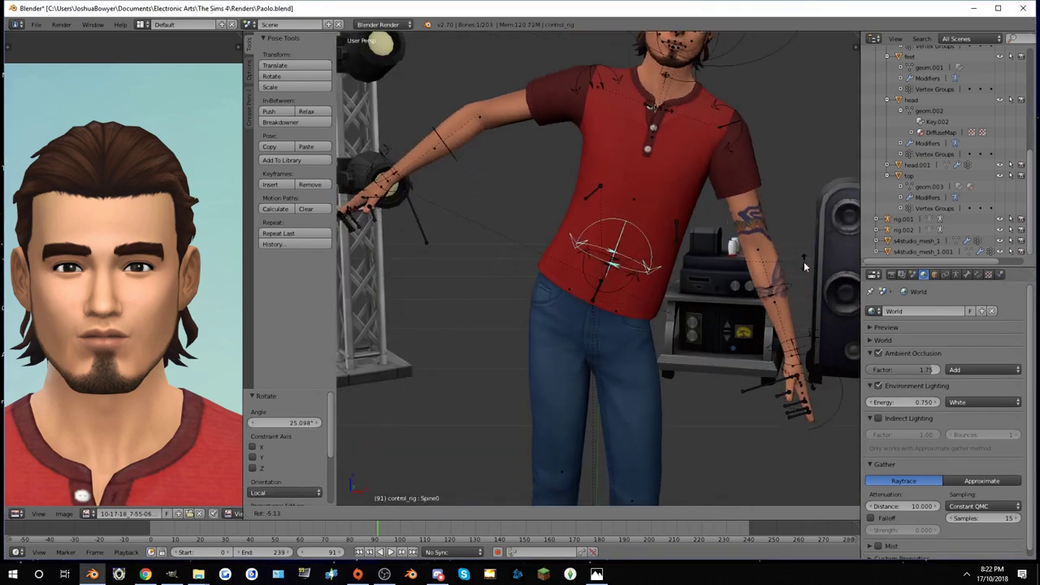
Bend the character's spine further by rotating it around X.
key(r)
key(x)
key(x)
click(687, 187)
shift+scroll(588, 379, down, 5)
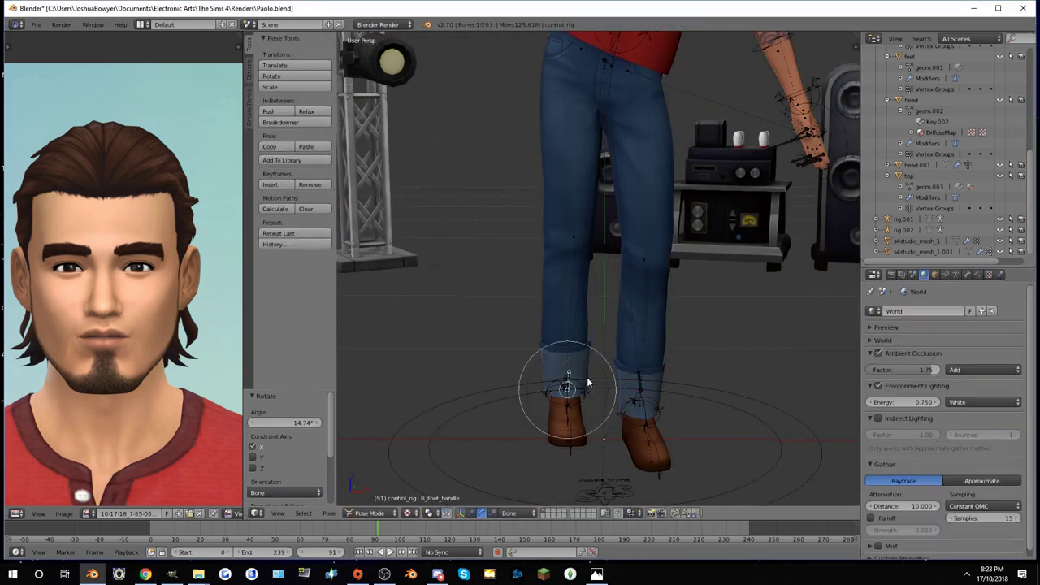
Reposition the right foot control and the right knee direction.
right_click(664, 345)
key(g)
click(617, 373)
scroll(533, 297, down, 3)
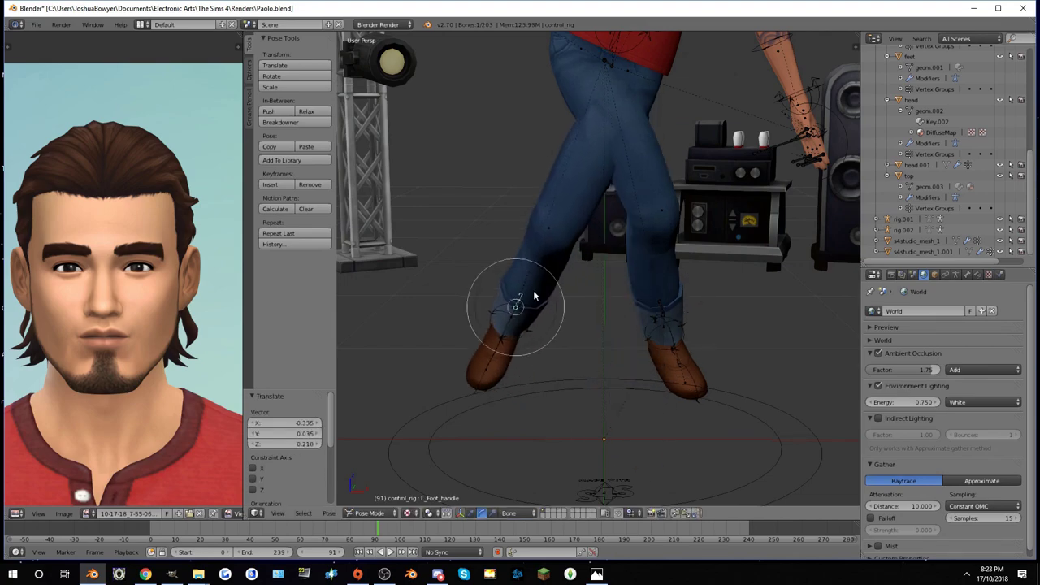
middle_drag(534, 297, 610, 262)
click(504, 228)
shift+middle_drag(503, 228, 601, 228)
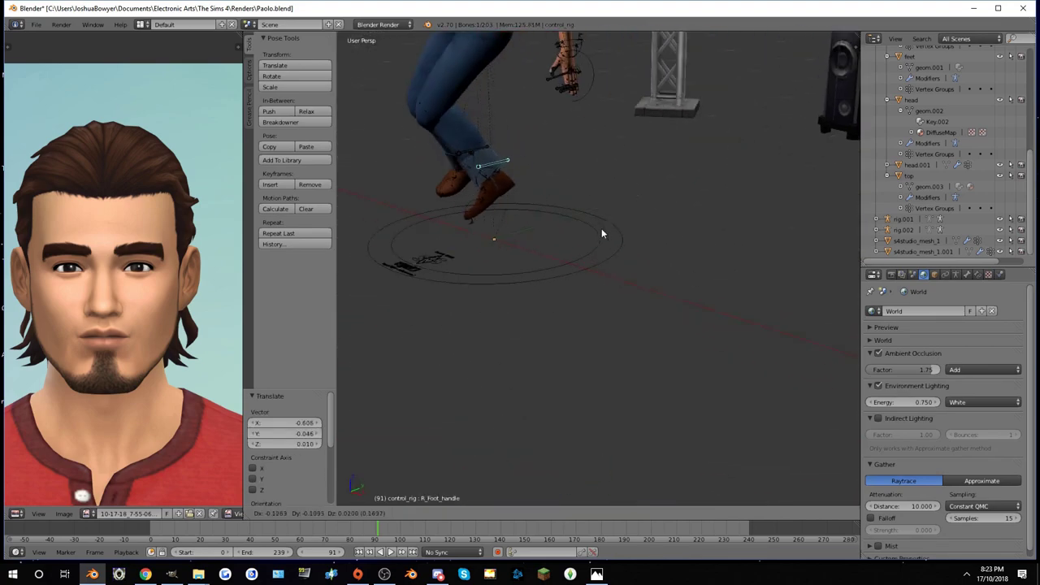
scroll(601, 228, up, 3)
scroll(715, 308, down, 3)
Move the left knee direction control to bend the left knee.
right_click(719, 308)
key(g)
click(731, 311)
mouse_move(731, 311)
middle_down()
mouse_move(650, 332)
mouse_move(499, 270)
mouse_move(614, 312)
middle_up()
Reposition the left foot control in several moves.
right_click(684, 301)
middle_drag(683, 301, 727, 344)
key(g)
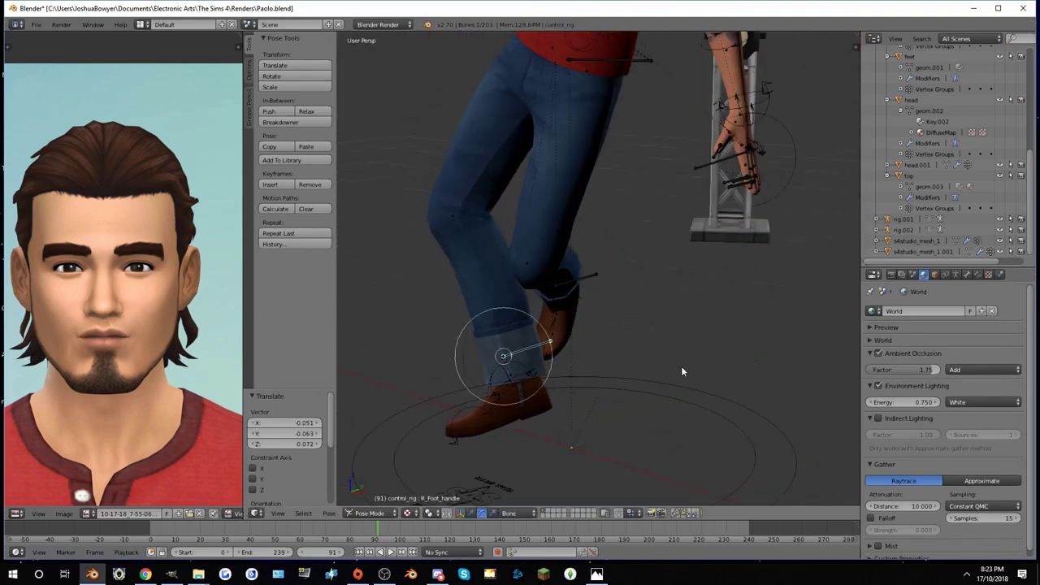
click(681, 371)
mouse_move(681, 372)
middle_down()
mouse_move(697, 333)
mouse_move(674, 321)
middle_up()
key(g)
click(660, 281)
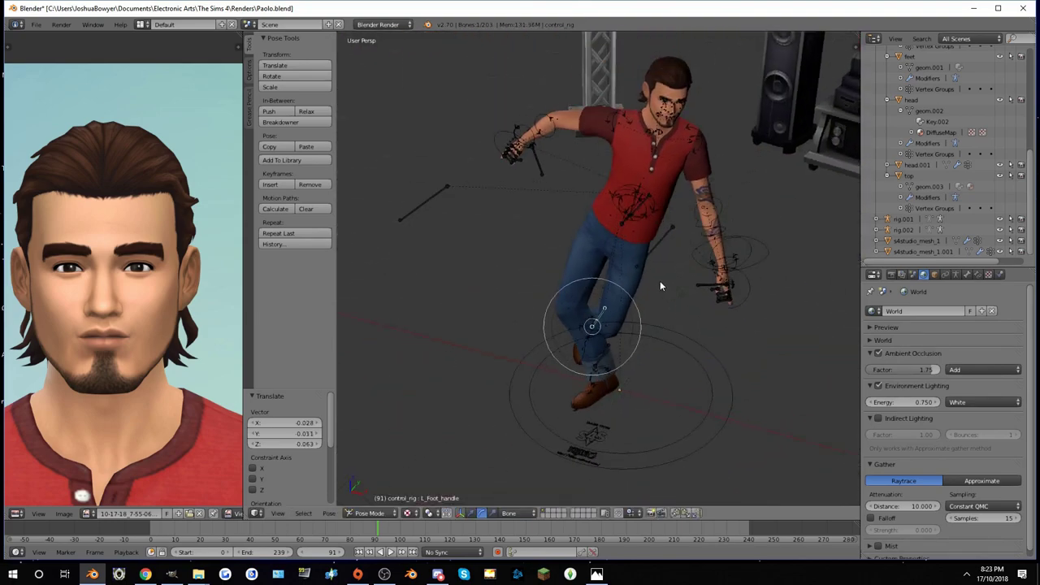
mouse_move(660, 280)
middle_down()
mouse_move(550, 290)
mouse_move(642, 325)
mouse_move(615, 341)
middle_up()
key(g)
click(550, 290)
Adjust the right foot control and its rotation control.
right_click(650, 329)
key(g)
right_click(662, 313)
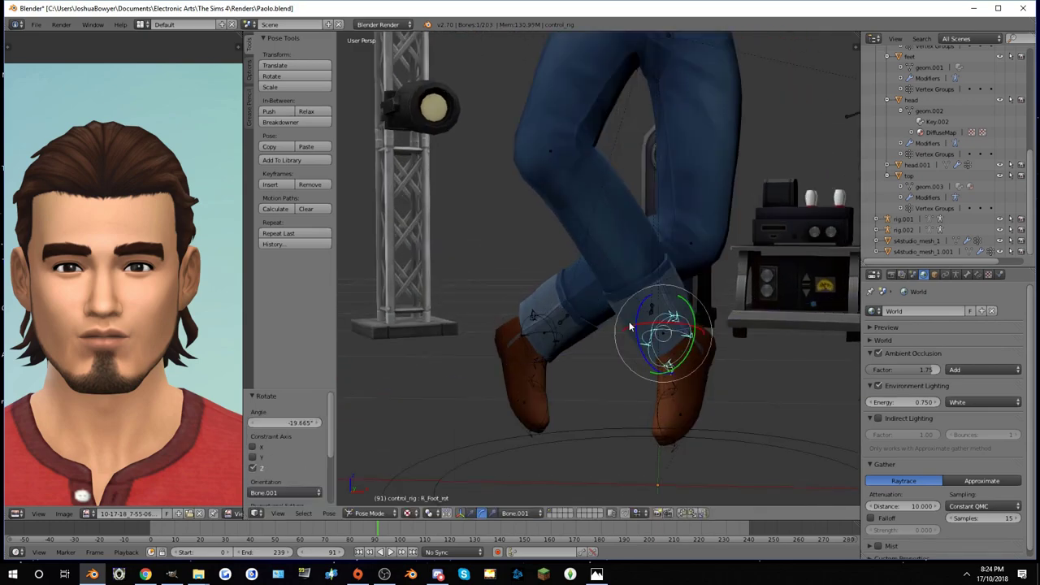
scroll(724, 314, down, 3)
middle_drag(724, 314, 671, 364)
Move the rig's root control to lift the whole character.
right_click(671, 364)
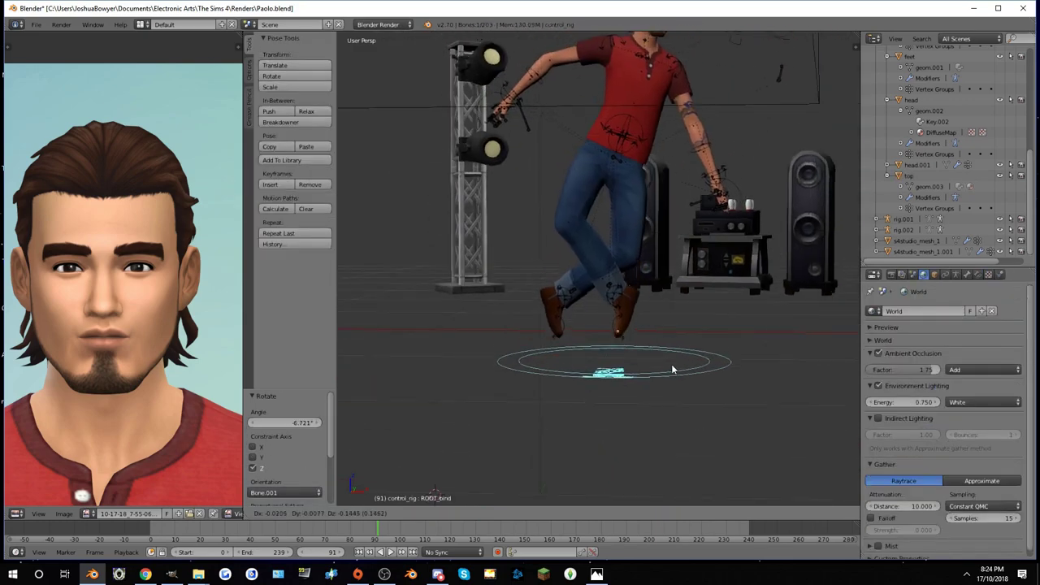
key(g)
click(734, 373)
right_click(487, 325)
mouse_move(734, 373)
middle_down()
mouse_move(487, 324)
mouse_move(666, 316)
middle_up()
Place the right hand above the head and start moving the left hand.
key(g)
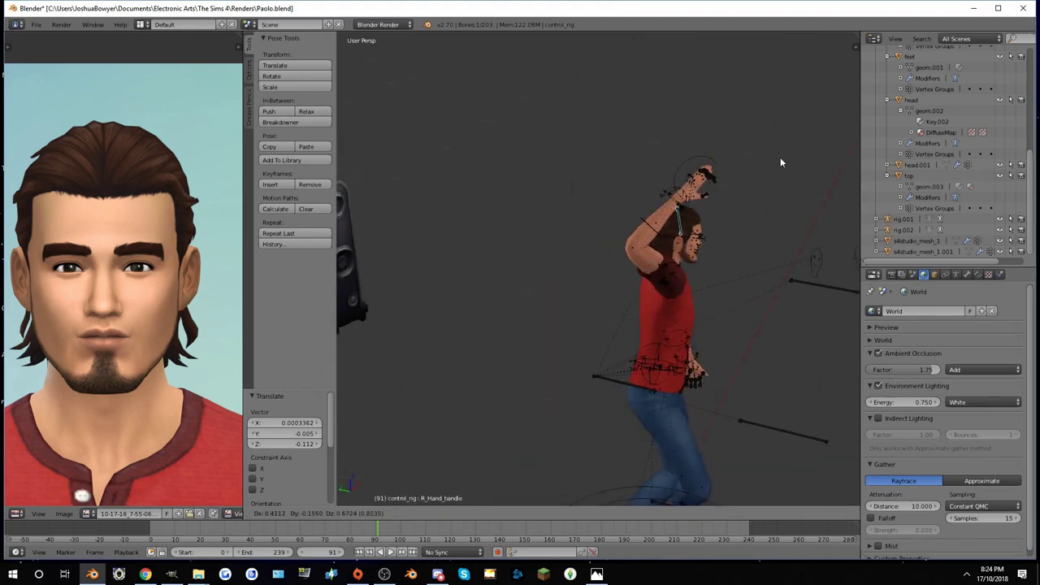
click(779, 157)
middle_drag(780, 156, 644, 423)
right_click(674, 438)
key(g)
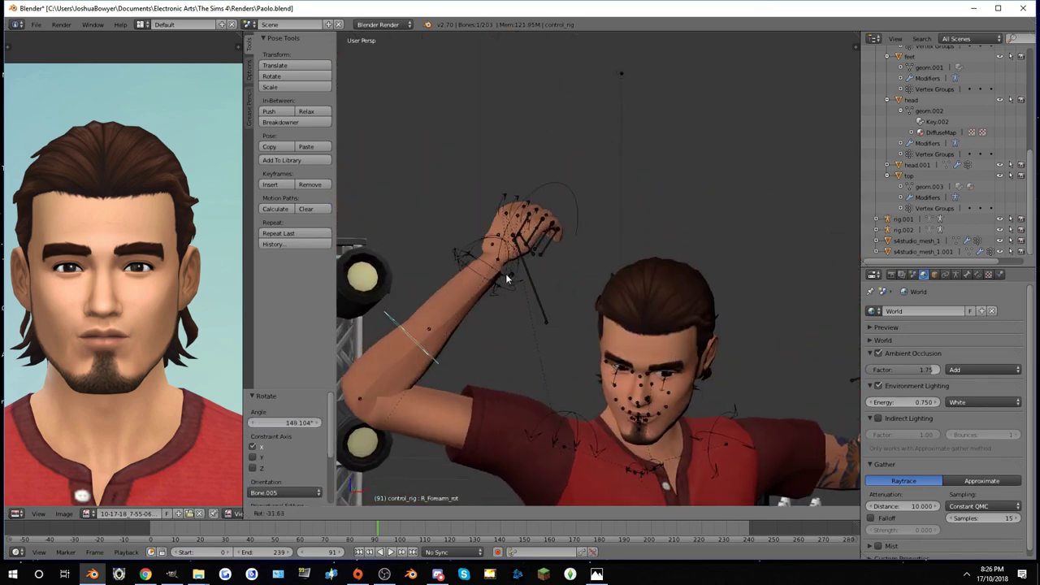
Rotate the forearm and shoulder and reposition the hand into the raised-arm pose.
middle_drag(645, 347, 635, 337)
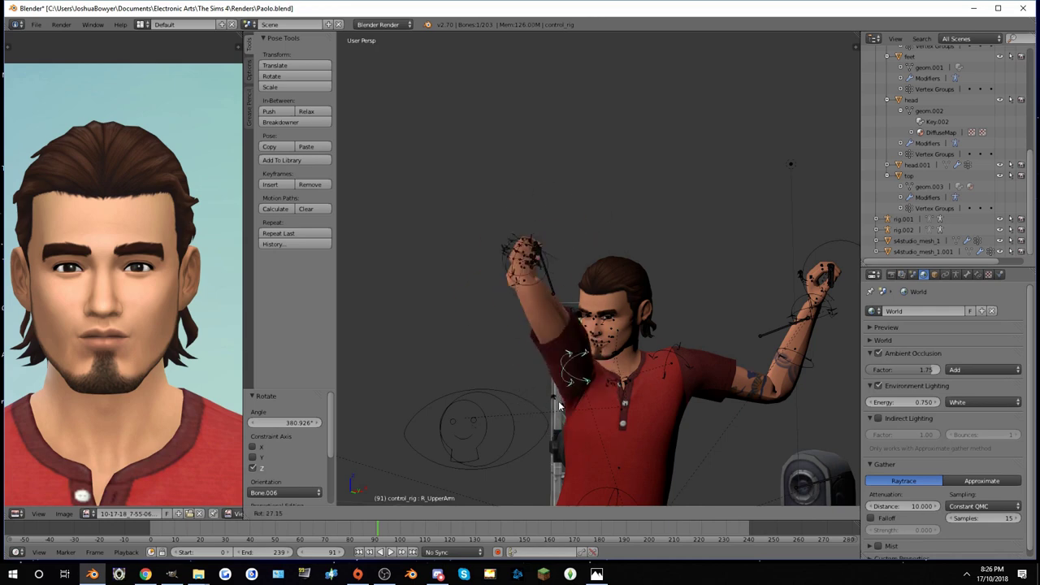
click(558, 404)
middle_drag(558, 404, 593, 432)
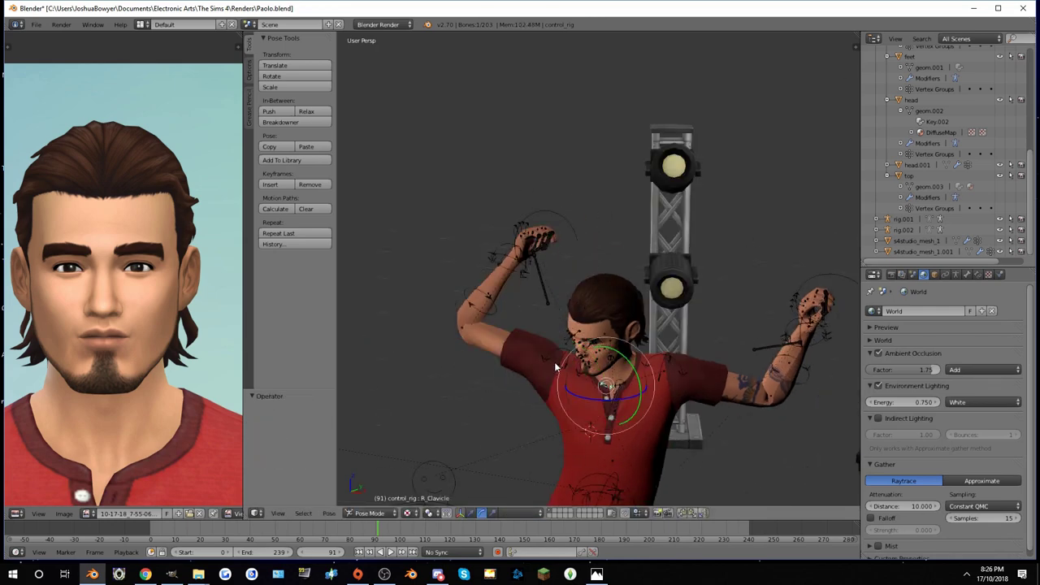
click(571, 385)
mouse_move(571, 385)
middle_down()
mouse_move(747, 362)
mouse_move(719, 342)
middle_up()
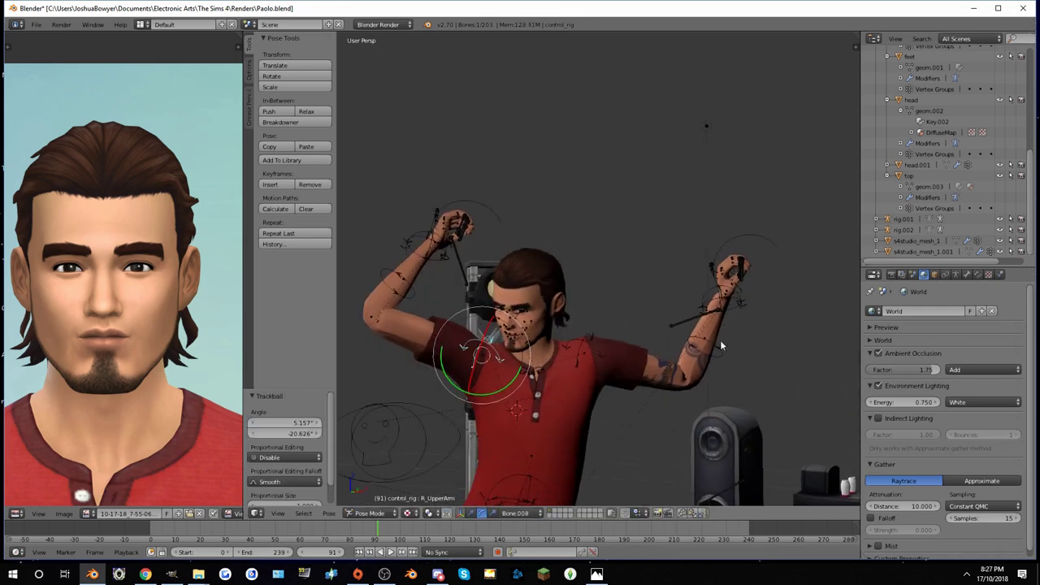
click(674, 265)
From the camera view, move the eye target control and settle the foot position.
key(KP_0)
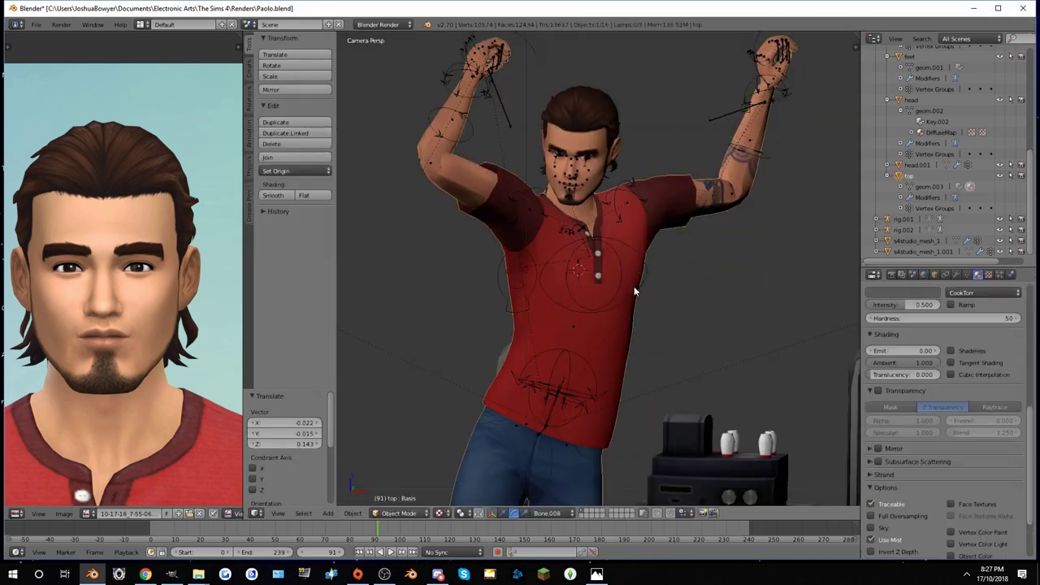
right_click(478, 259)
key(g)
scroll(567, 233, down, 8)
scroll(603, 355, up, 6)
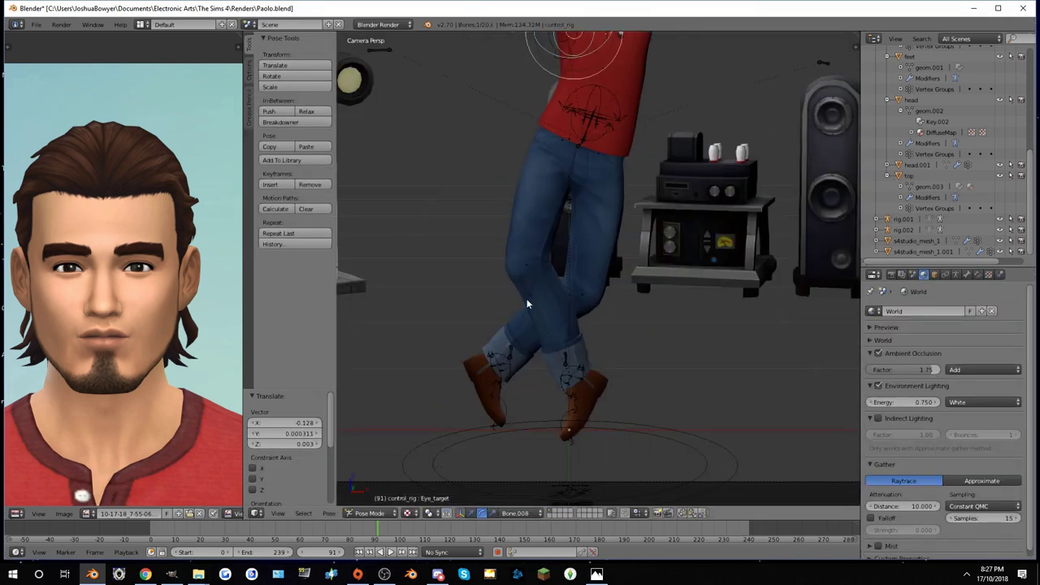
click(549, 355)
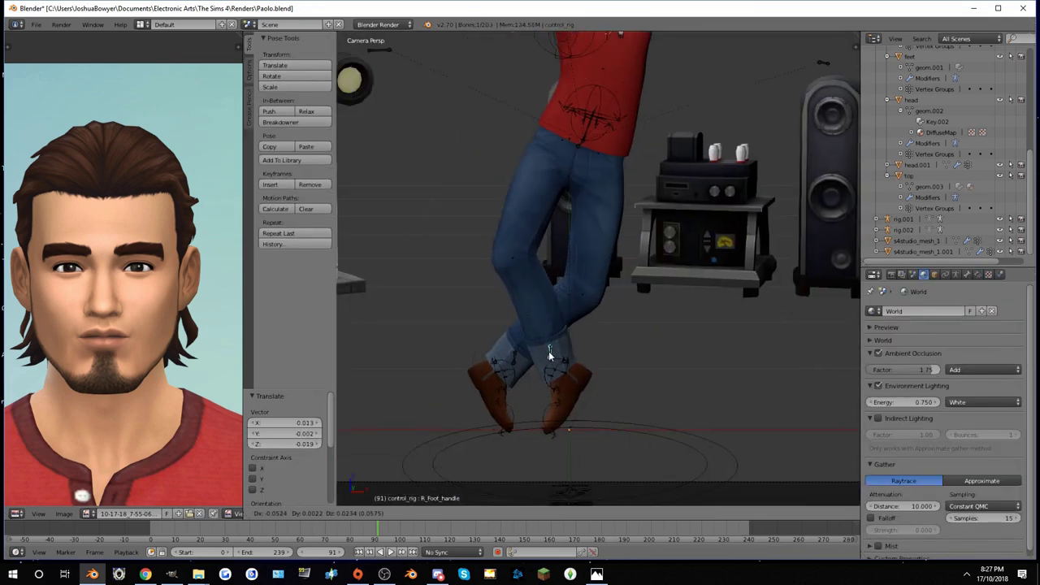
Rotate the R_Toe control and nudge the left foot so the feet cross.
right_click(549, 351)
scroll(548, 351, up, 3)
key(r)
right_click(541, 320)
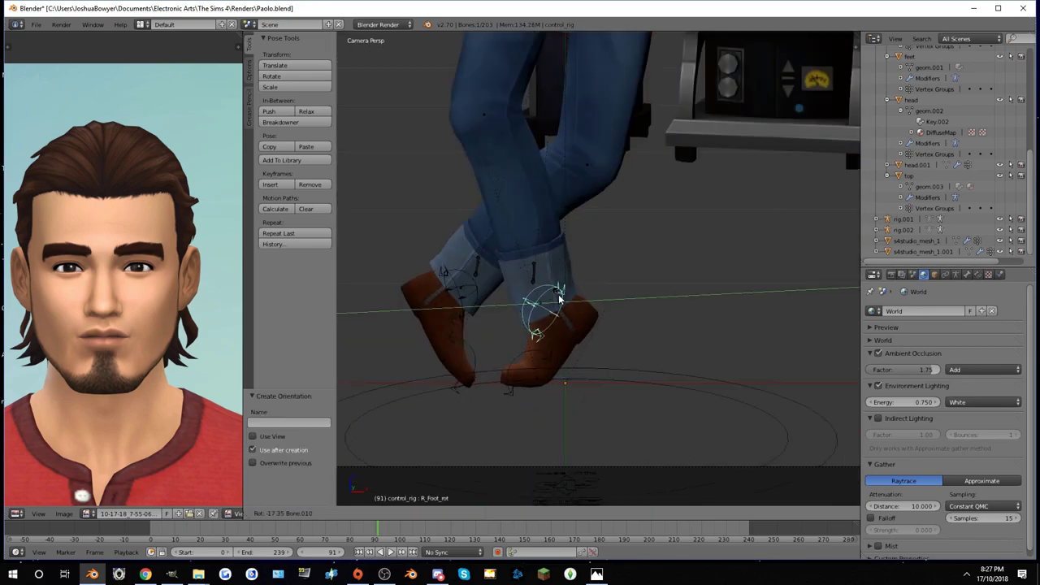
key(g)
click(476, 271)
scroll(569, 211, down, 5)
middle_drag(523, 227, 620, 288)
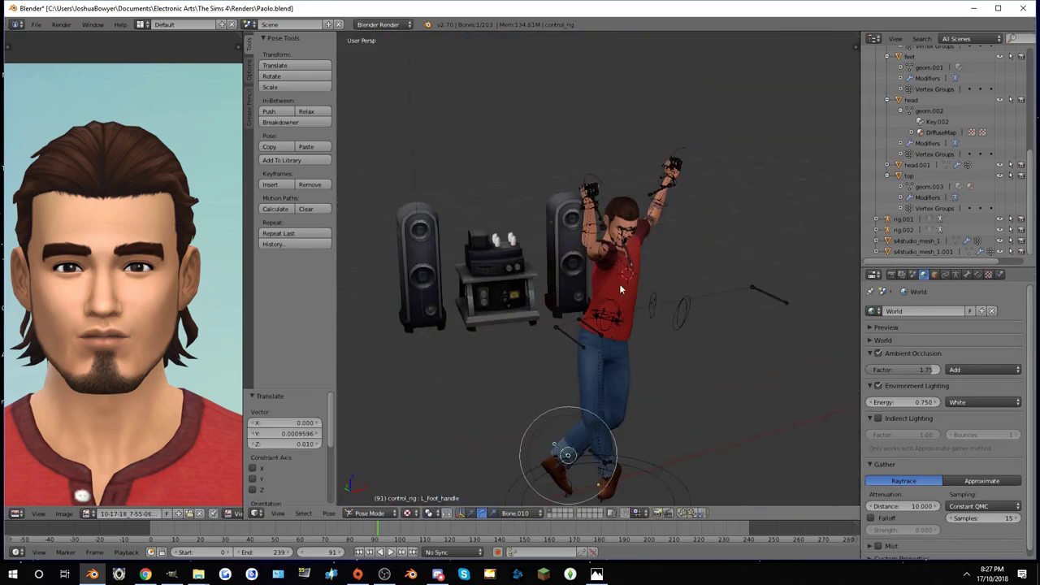
click(641, 234)
Rotate the right upper arm further overhead.
mouse_move(642, 234)
middle_down()
mouse_move(735, 278)
mouse_move(636, 266)
middle_up()
right_click(593, 294)
key(r)
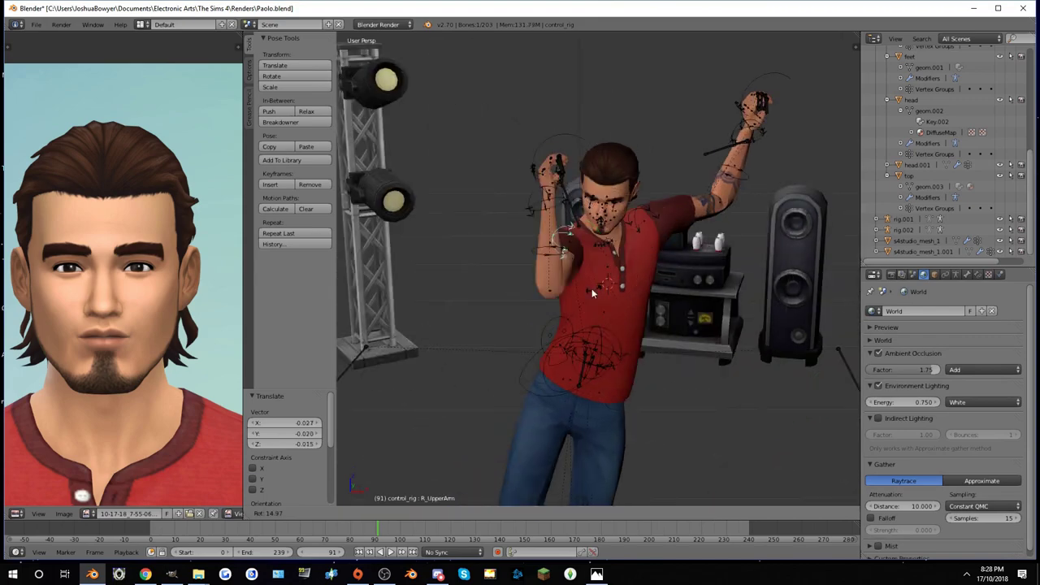
click(567, 272)
middle_drag(568, 272, 617, 292)
scroll(649, 309, up, 3)
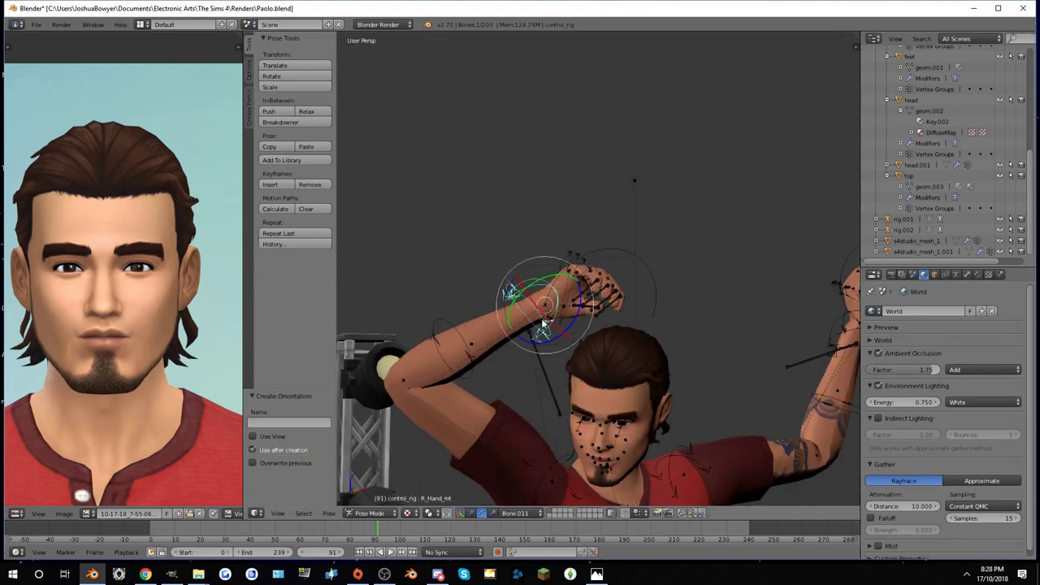
Rotate the right hand to -49.596° on X, checking through the scene camera.
key(KP_0)
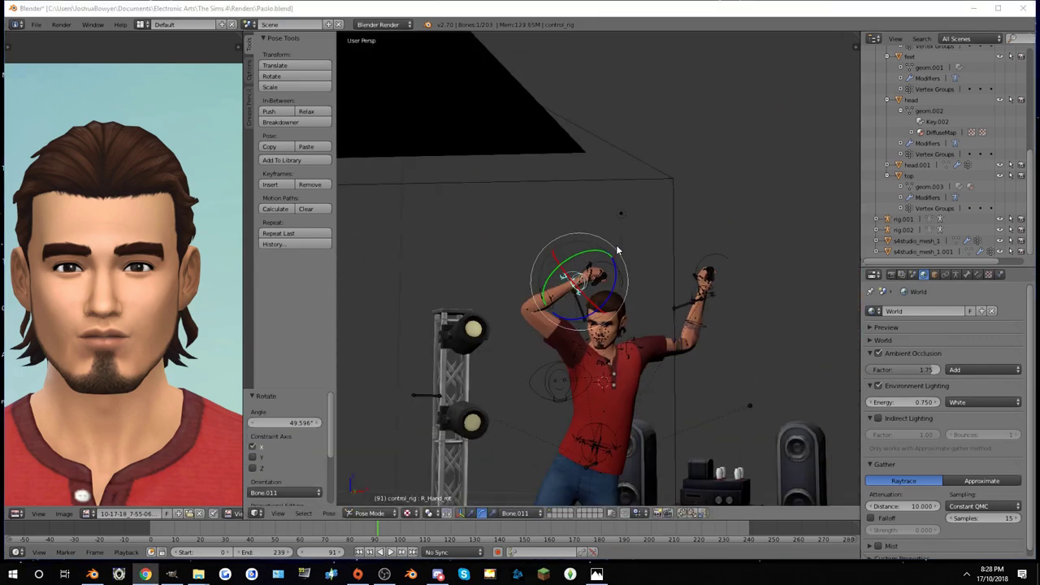
scroll(665, 128, up, 3)
scroll(653, 229, up, 3)
scroll(599, 242, down, 6)
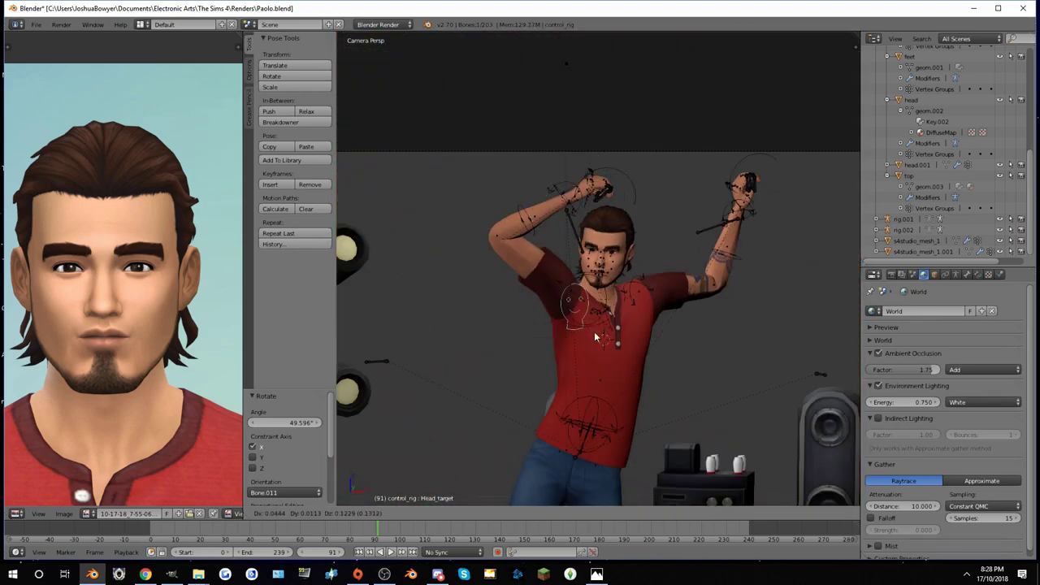
click(729, 237)
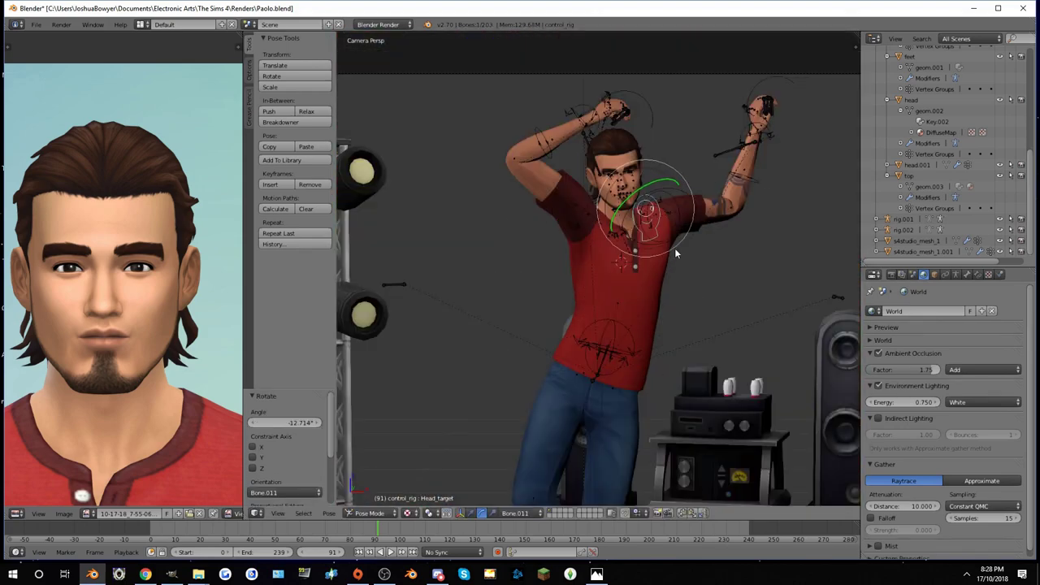
scroll(674, 248, up, 3)
scroll(764, 335, up, 3)
right_click(764, 334)
Move the eye target to redirect the character's gaze.
key(g)
click(589, 181)
scroll(590, 180, up, 3)
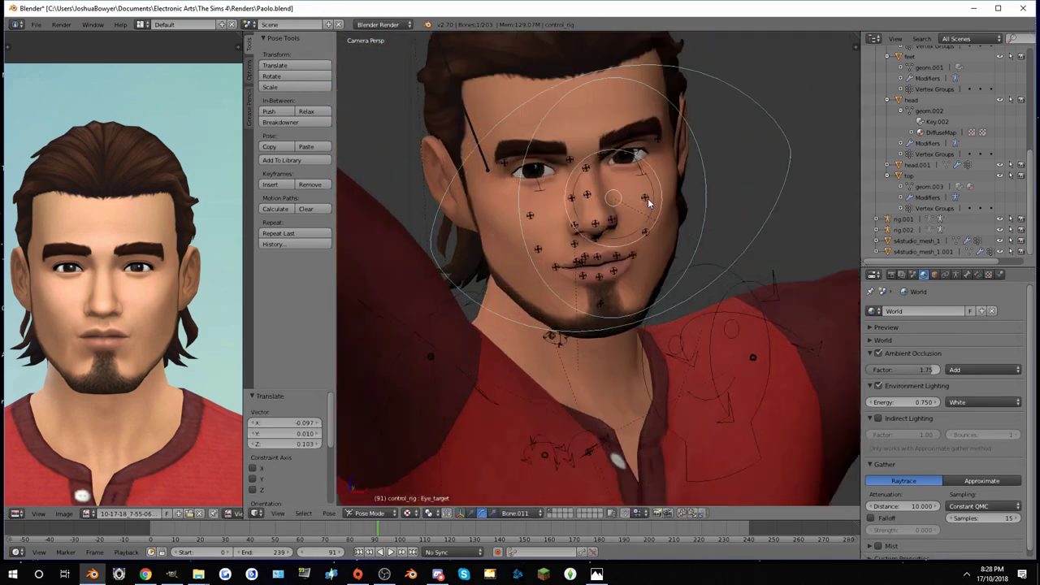
mouse_move(590, 234)
middle_down()
mouse_move(684, 228)
mouse_move(721, 210)
mouse_move(684, 224)
middle_up()
Adjust the head and mouth controls, including the upper mouth and mouth corner.
right_click(669, 222)
right_click(721, 209)
click(722, 212)
click(615, 187)
middle_drag(615, 187, 668, 157)
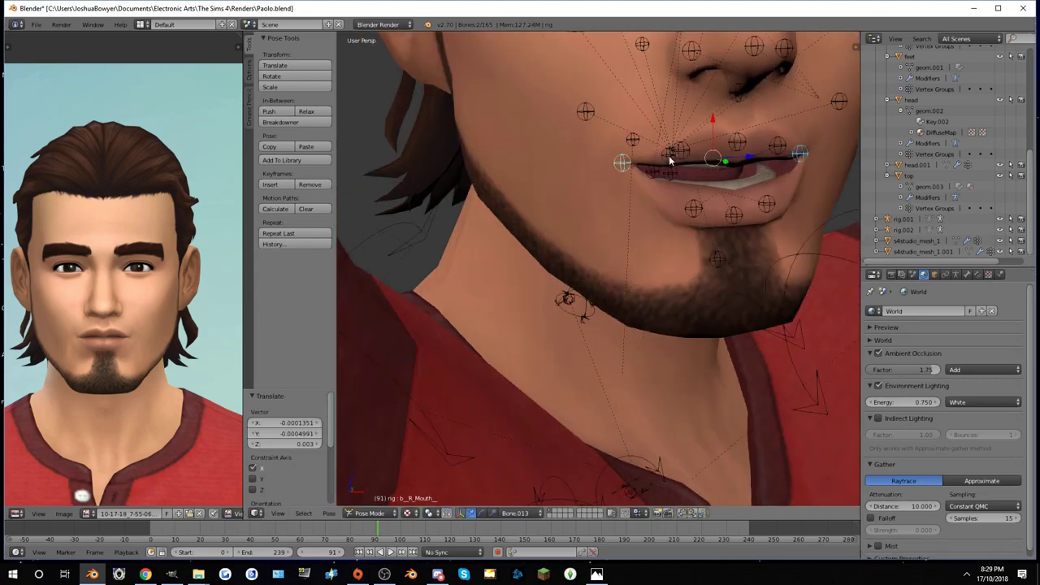
click(734, 117)
scroll(734, 117, down, 3)
mouse_move(734, 117)
middle_down()
mouse_move(618, 187)
mouse_move(555, 205)
middle_up()
Raise the left mid-brow, rotate a face bone, and save over Paolo.blend.
right_click(592, 196)
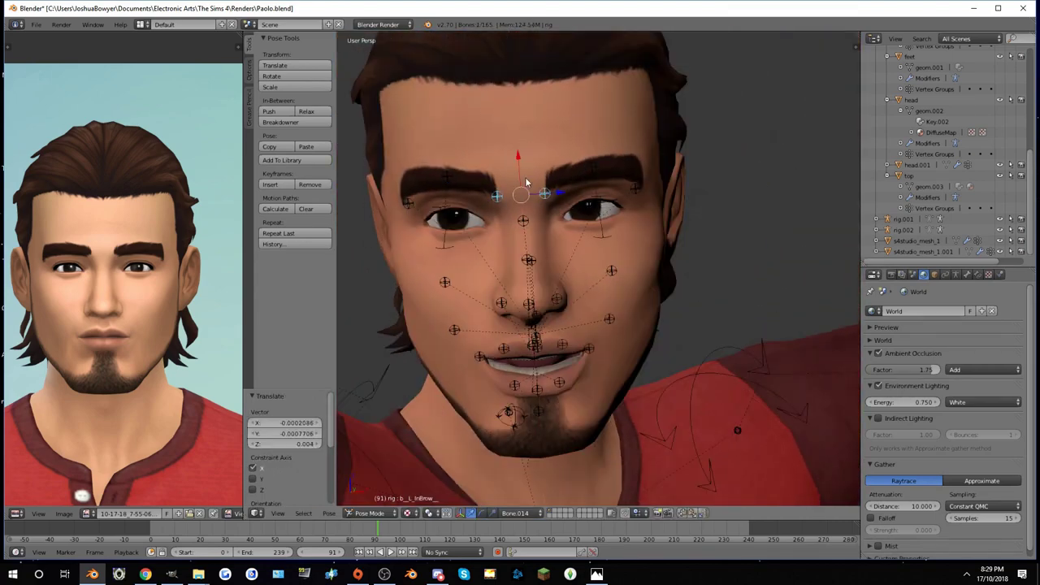
key(g)
click(520, 132)
middle_drag(520, 131, 762, 201)
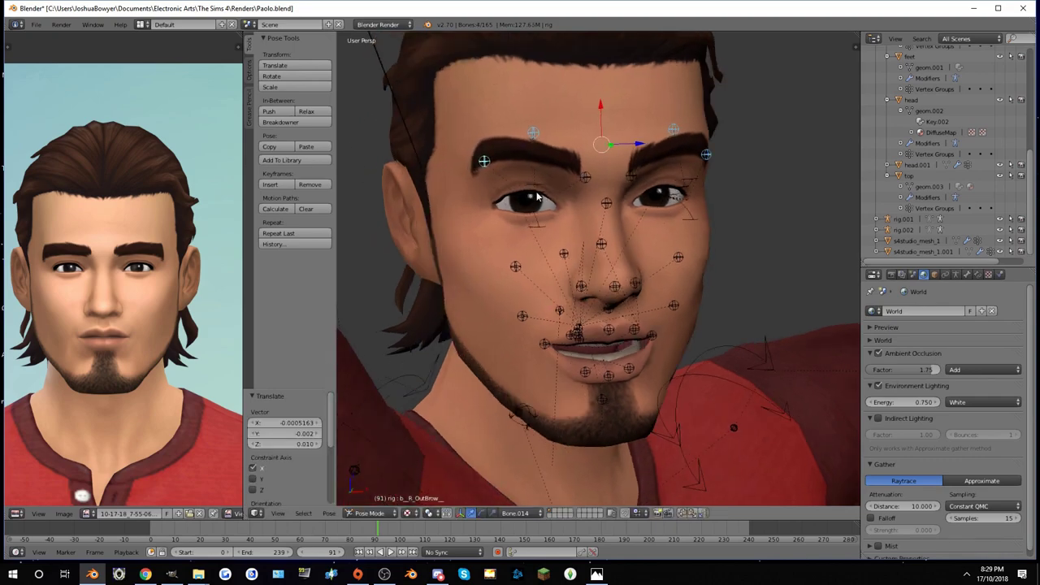
click(708, 134)
scroll(703, 230, down, 4)
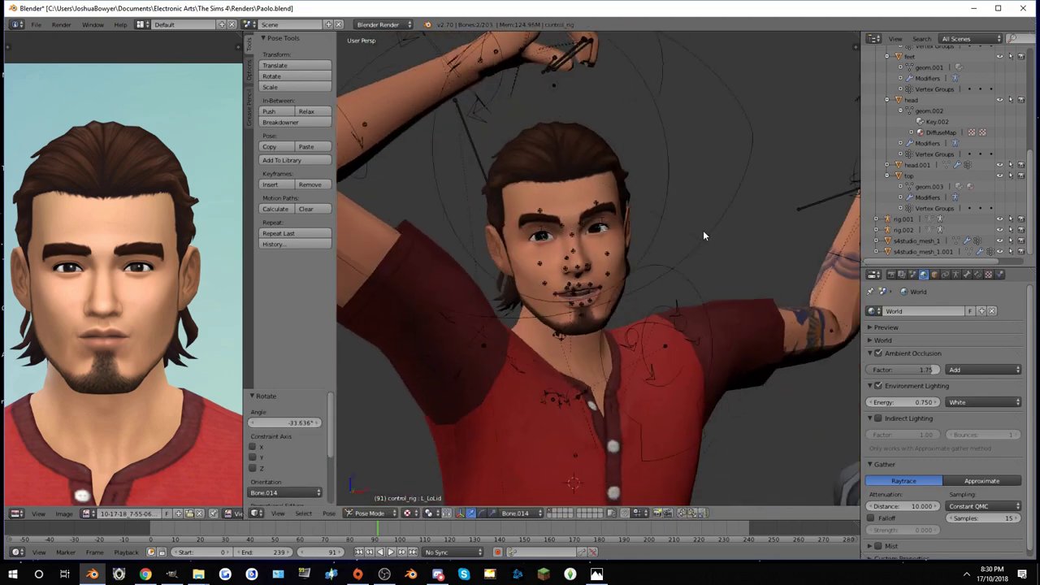
scroll(703, 230, up, 6)
scroll(488, 219, up, 1)
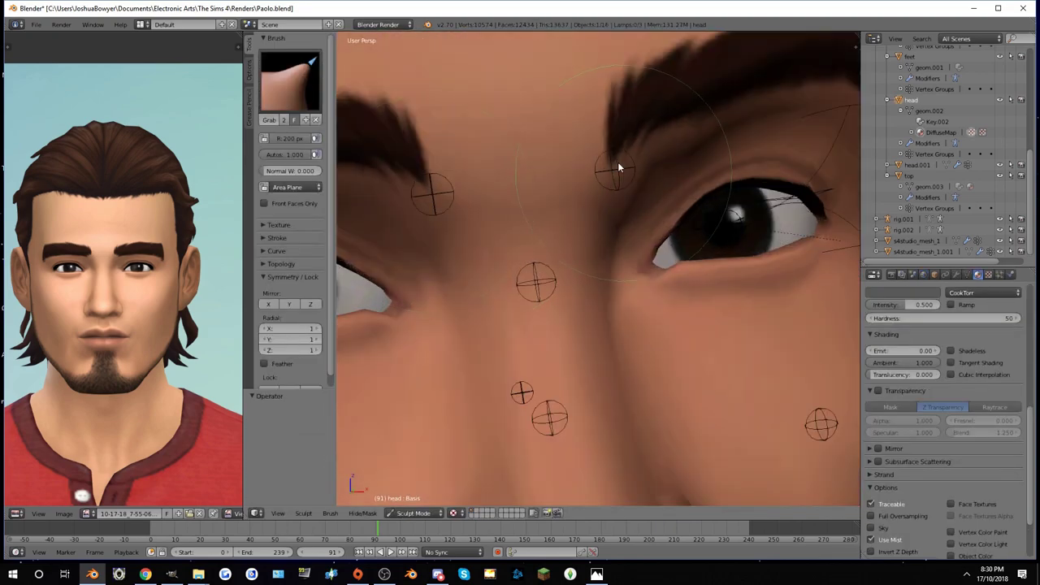
scroll(618, 161, down, 3)
scroll(570, 224, up, 1)
scroll(570, 224, down, 3)
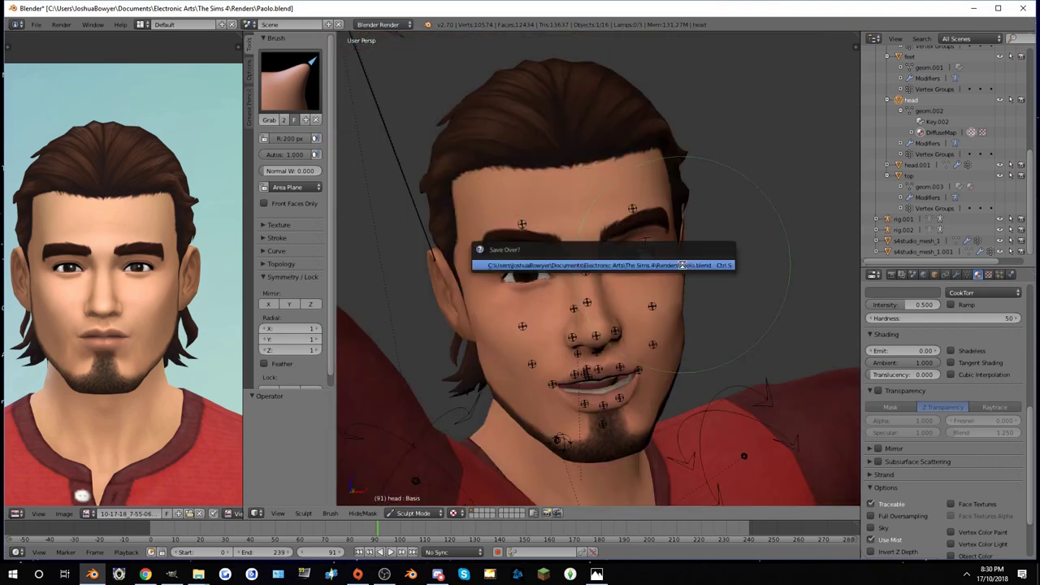
click(601, 254)
scroll(640, 265, down, 2)
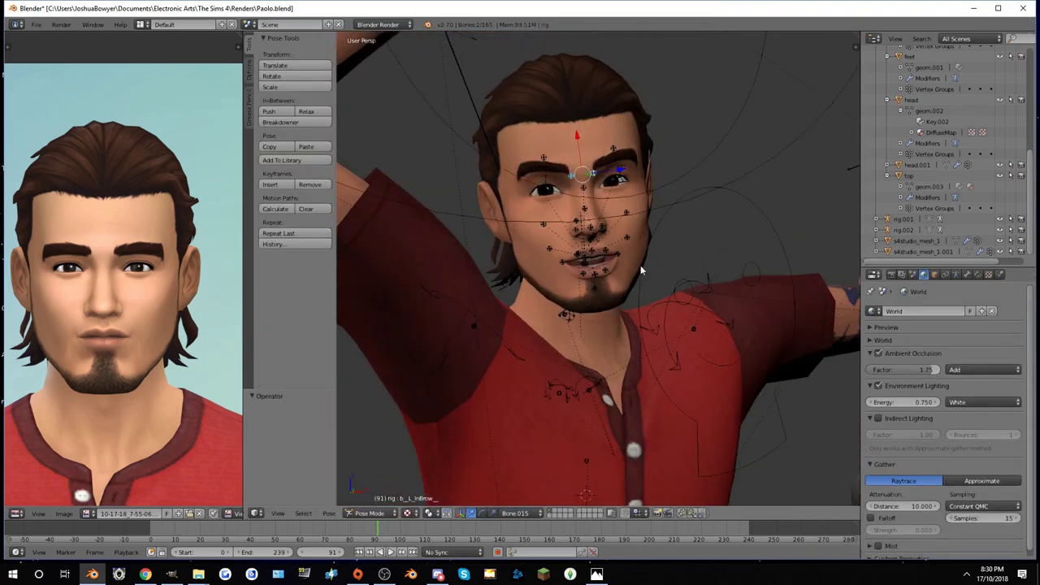
scroll(641, 265, up, 5)
Move the right squint control to a new position.
click(499, 248)
key(g)
click(597, 174)
scroll(601, 218, down, 3)
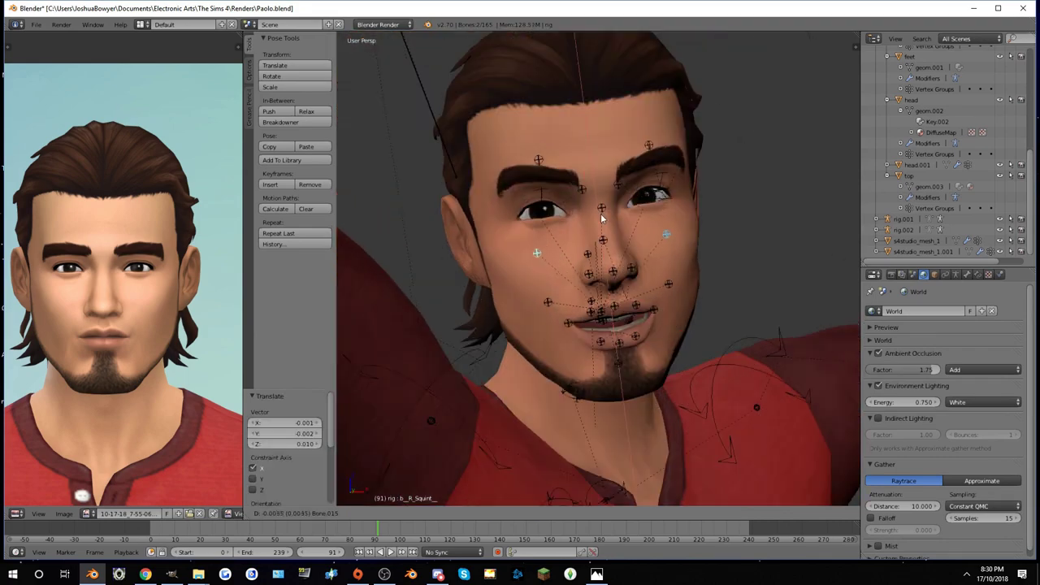
scroll(684, 315, up, 3)
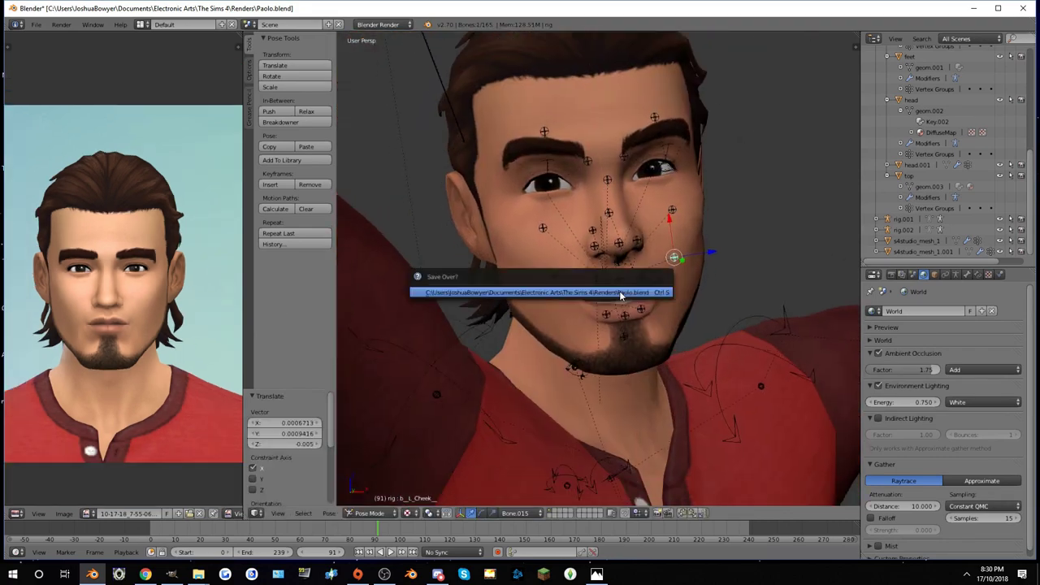
Select the left inner brow and save over Paolo.blend again.
click(558, 358)
key(g)
click(557, 357)
scroll(624, 247, down, 4)
scroll(624, 248, up, 4)
Nudge the left mid-brow control near the right upper eyelid.
click(648, 236)
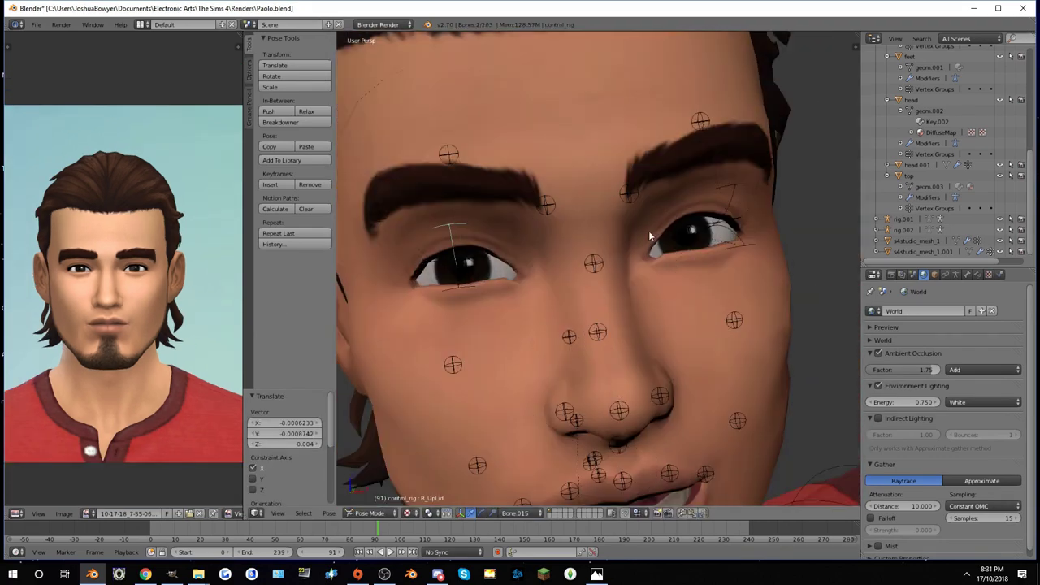
scroll(585, 243, down, 3)
scroll(637, 294, down, 3)
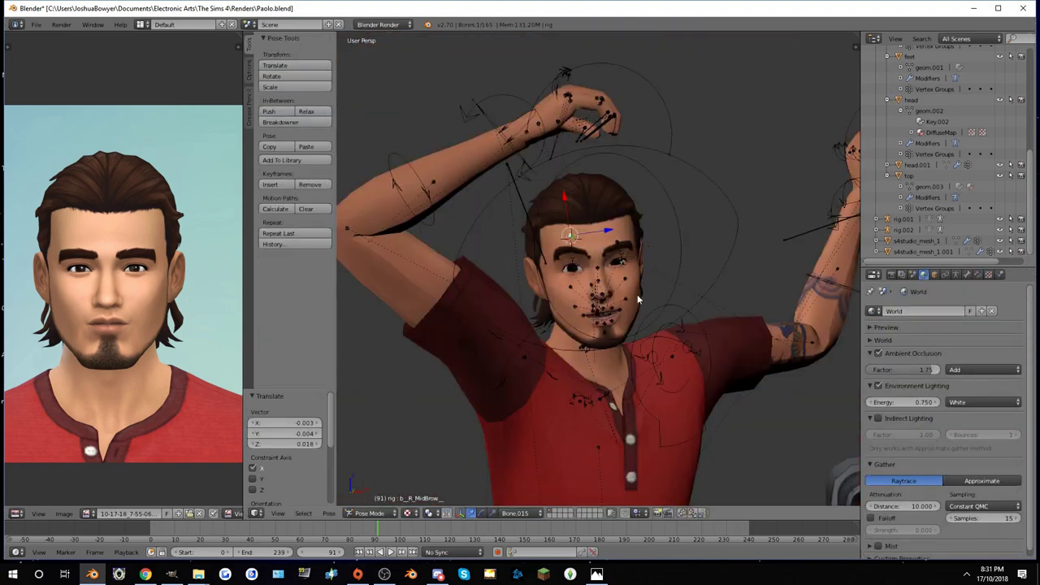
scroll(637, 294, up, 5)
click(633, 288)
key(g)
click(663, 243)
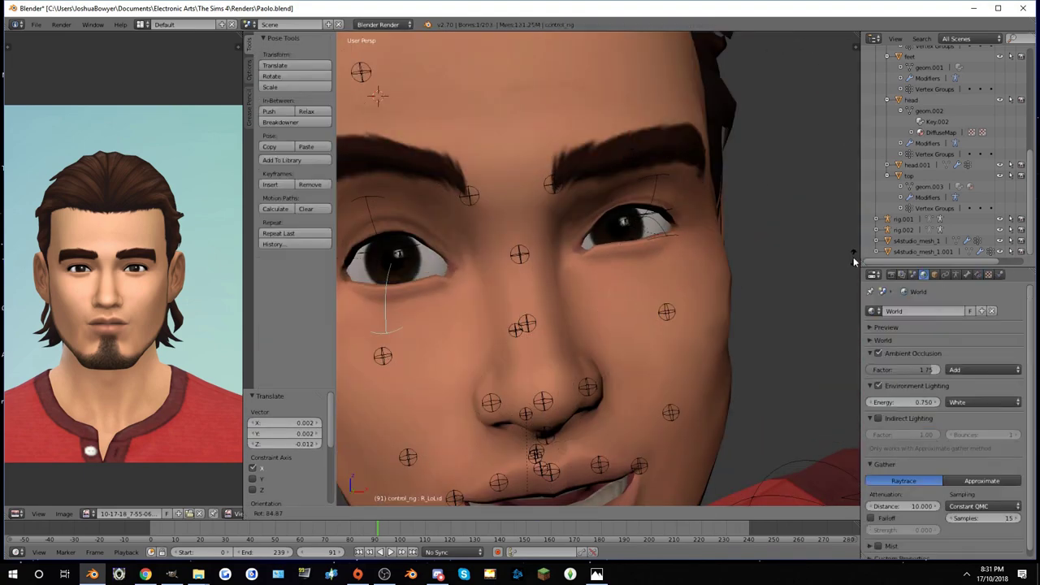
Rotate the right lower eyelid control.
key(r)
click(547, 320)
scroll(547, 321, down, 3)
scroll(632, 274, down, 3)
Lower the whole character via the root control, checking in Front Ortho view.
scroll(720, 254, down, 3)
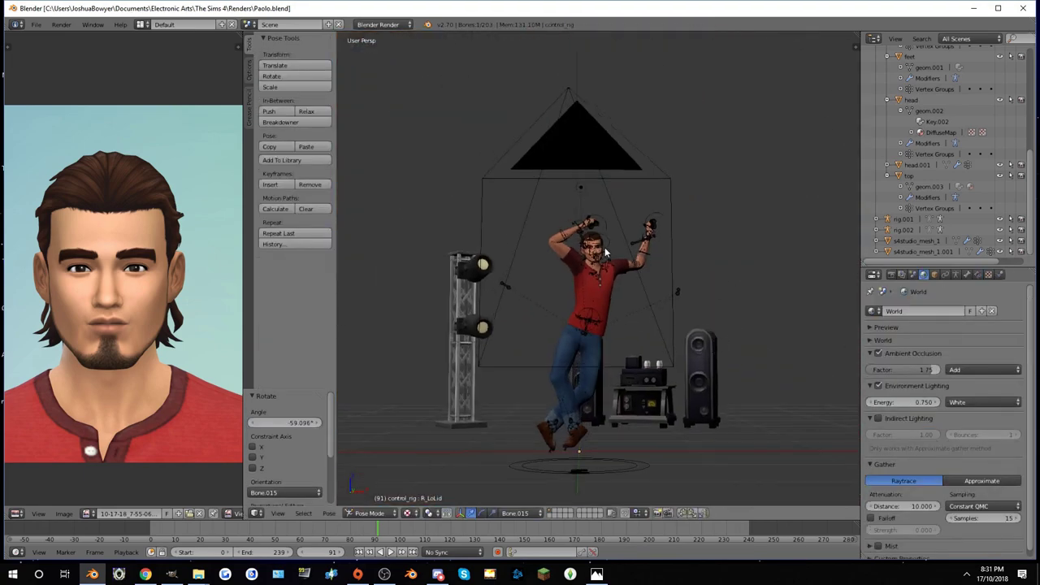
click(634, 371)
key(r)
click(624, 347)
key(KP_1)
scroll(654, 309, up, 2)
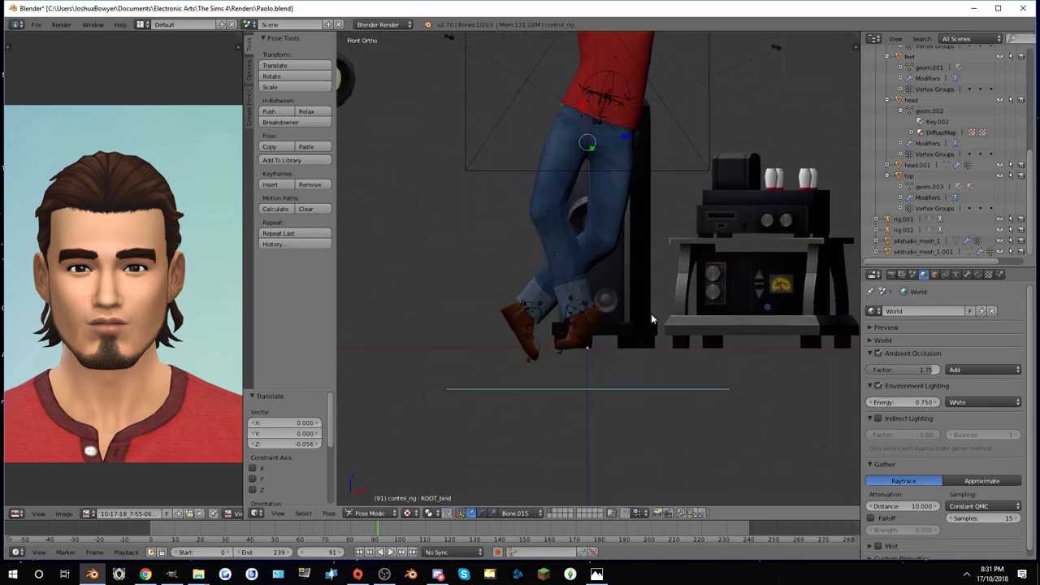
scroll(651, 313, up, 2)
Reposition the left foot control, then return to camera view.
right_click(532, 299)
key(g)
scroll(594, 411, down, 3)
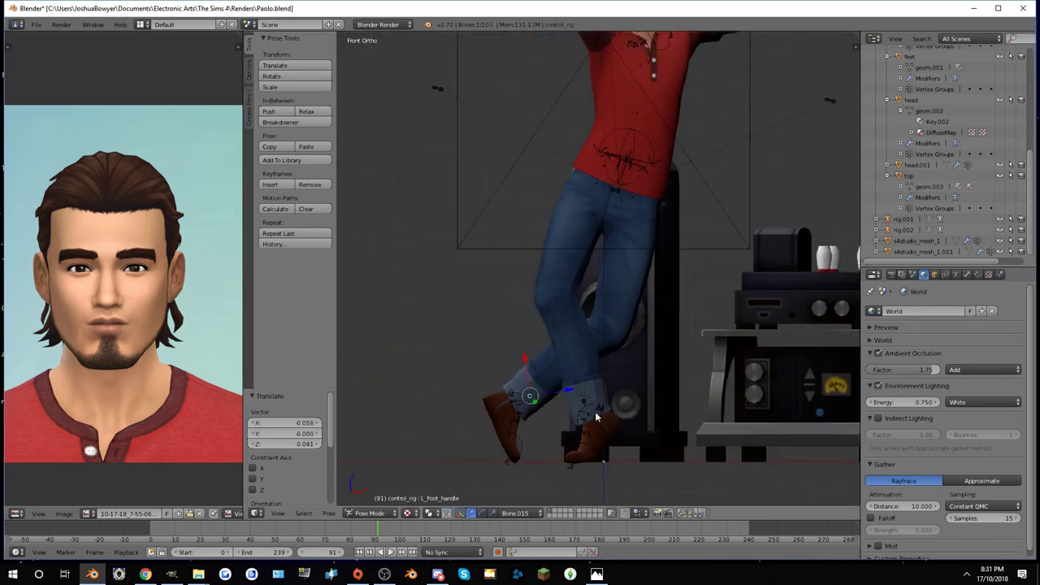
click(601, 412)
key(KP_0)
scroll(708, 312, up, 3)
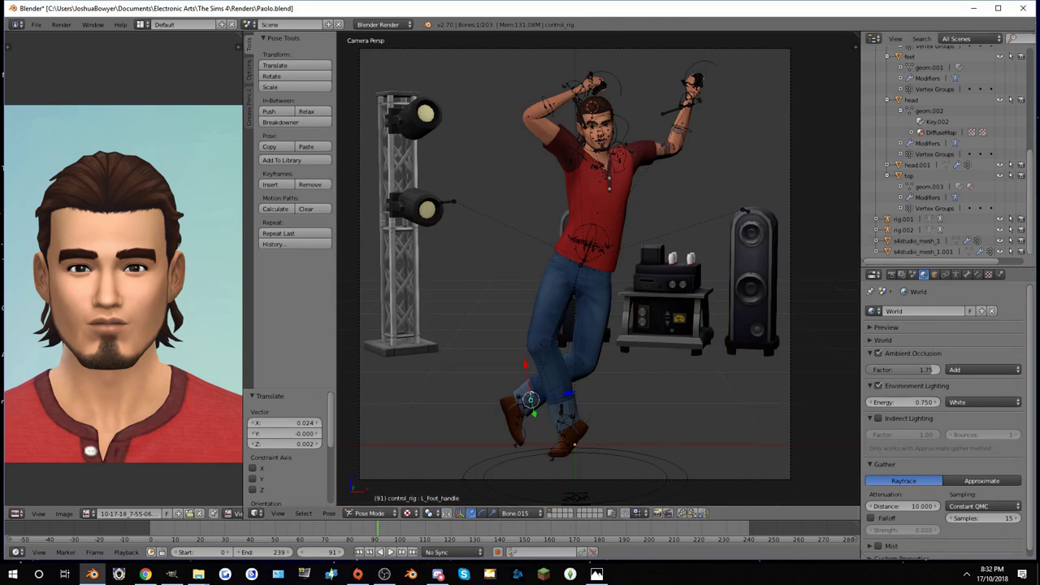
Move the left hand control to a new position.
middle_drag(731, 244, 769, 170)
key(KP_0)
right_click(681, 159)
key(g)
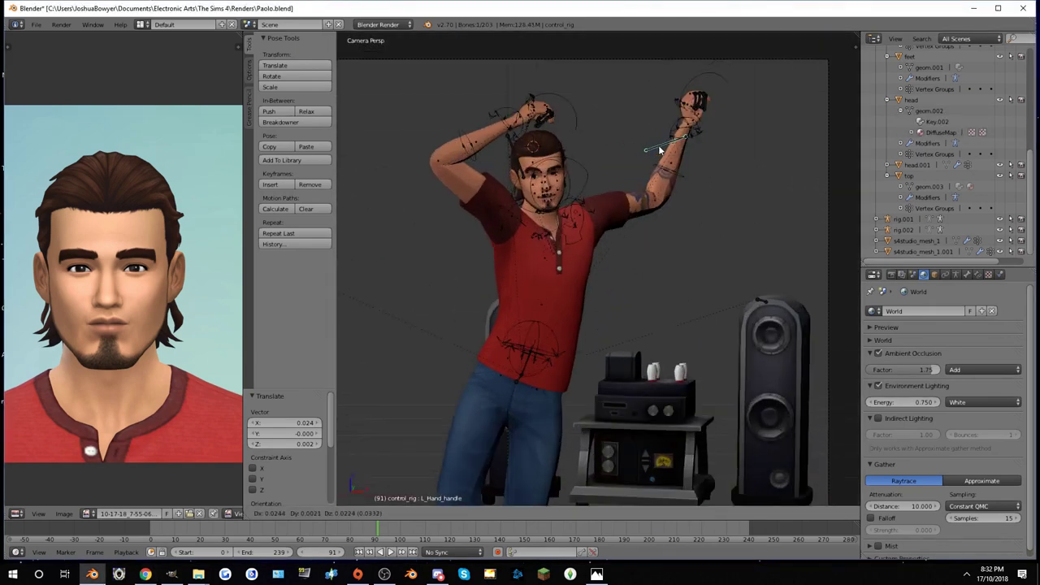
click(640, 173)
shift+middle_drag(677, 228, 677, 272)
Select the right hand and finger controls to curl them into a gesture.
right_click(510, 178)
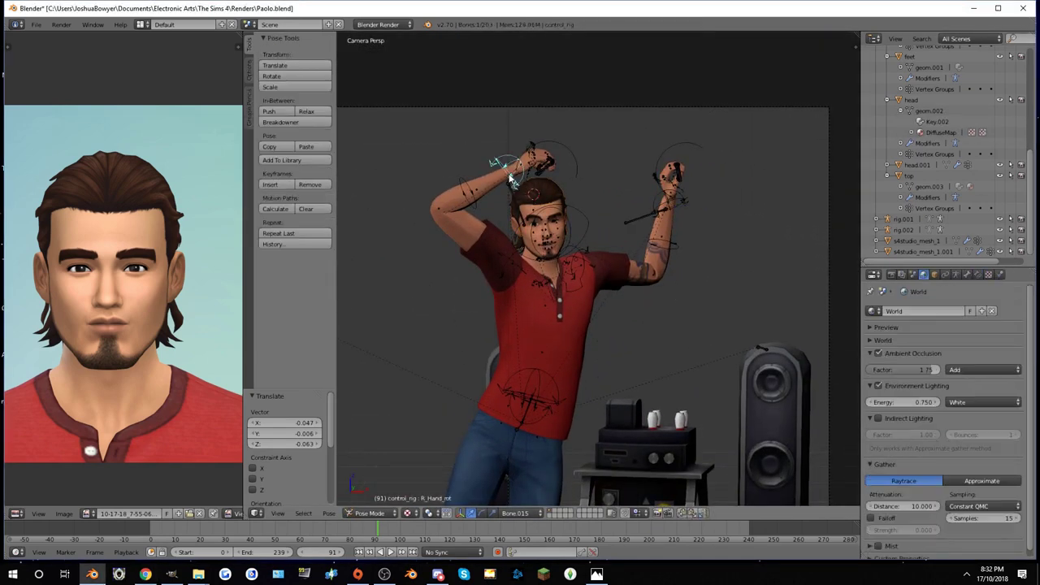
scroll(602, 261, up, 5)
right_click(504, 183)
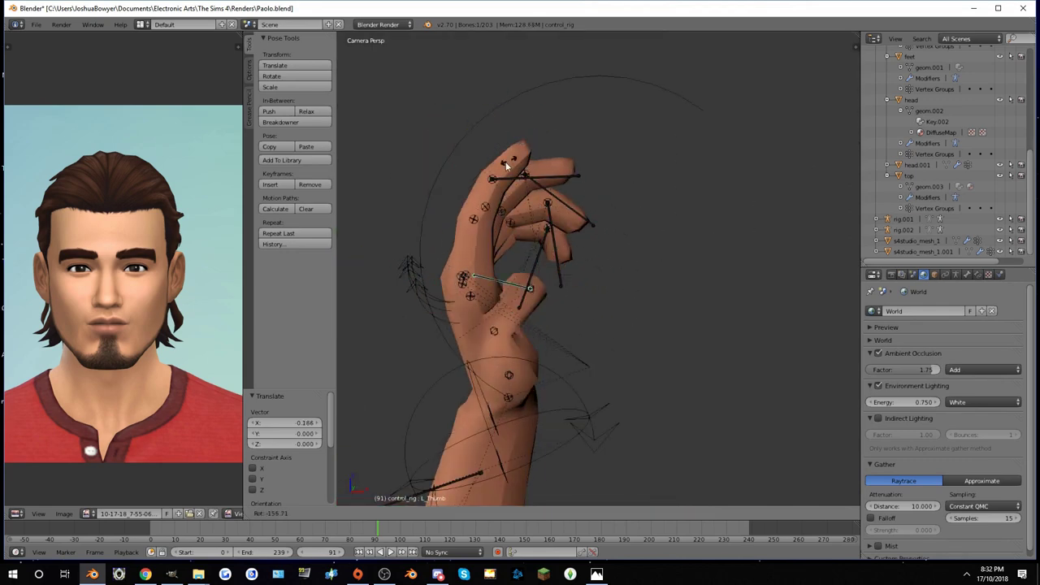
scroll(661, 308, down, 3)
shift+middle_drag(617, 283, 625, 250)
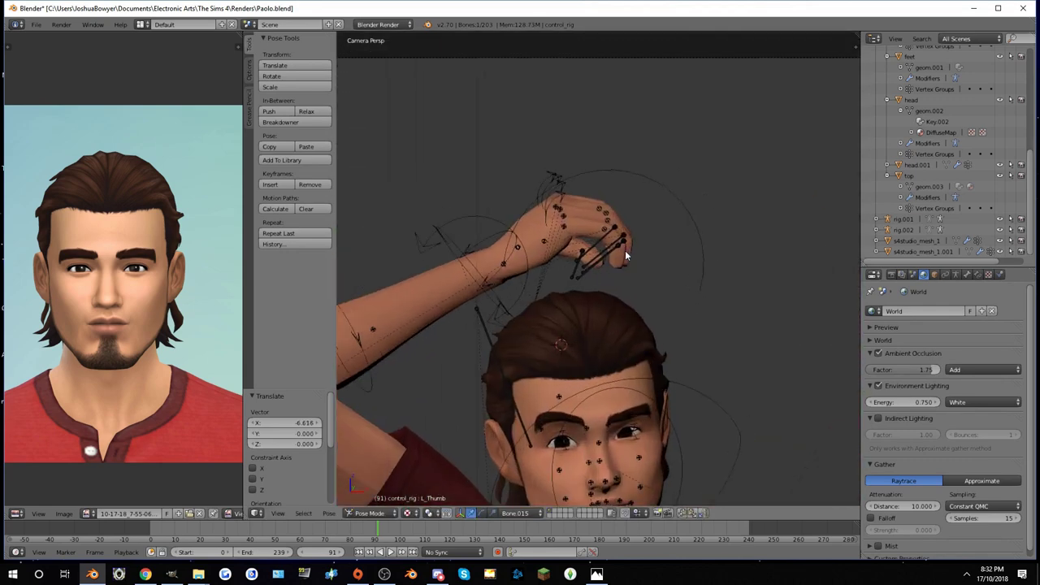
scroll(625, 250, up, 2)
right_click(618, 250)
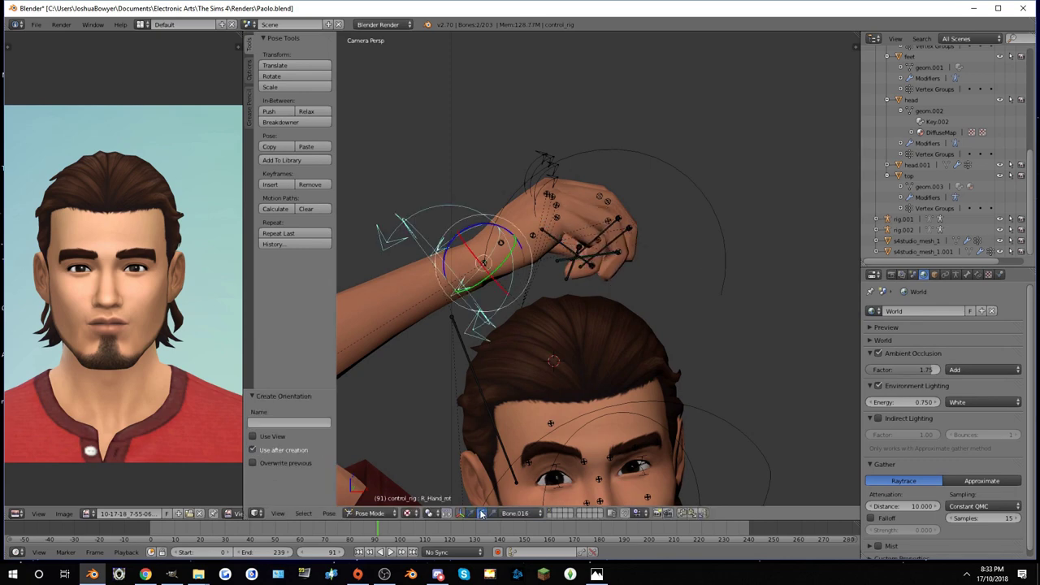
Rotate the right hand to a new angle.
key(r)
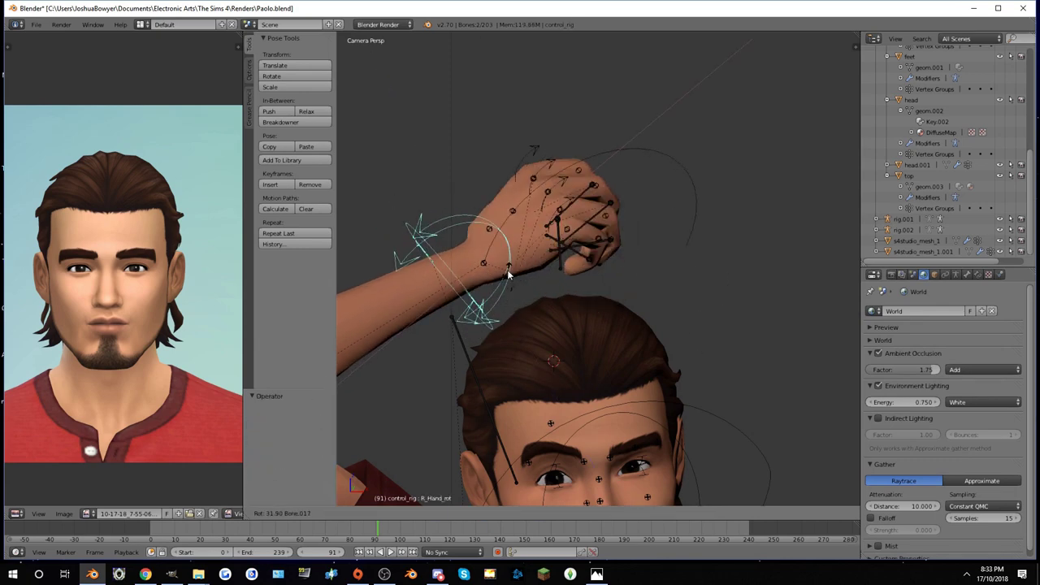
click(552, 253)
scroll(553, 253, down, 2)
scroll(651, 299, down, 3)
scroll(651, 299, up, 2)
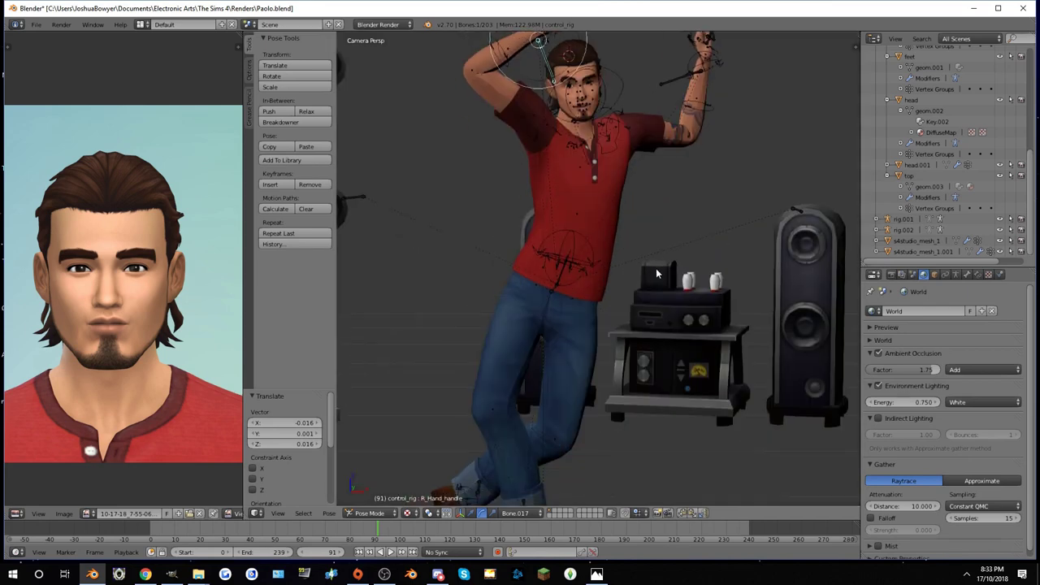
scroll(540, 276, up, 1)
Re-angle the pelvis control.
right_click(540, 276)
scroll(602, 231, down, 1)
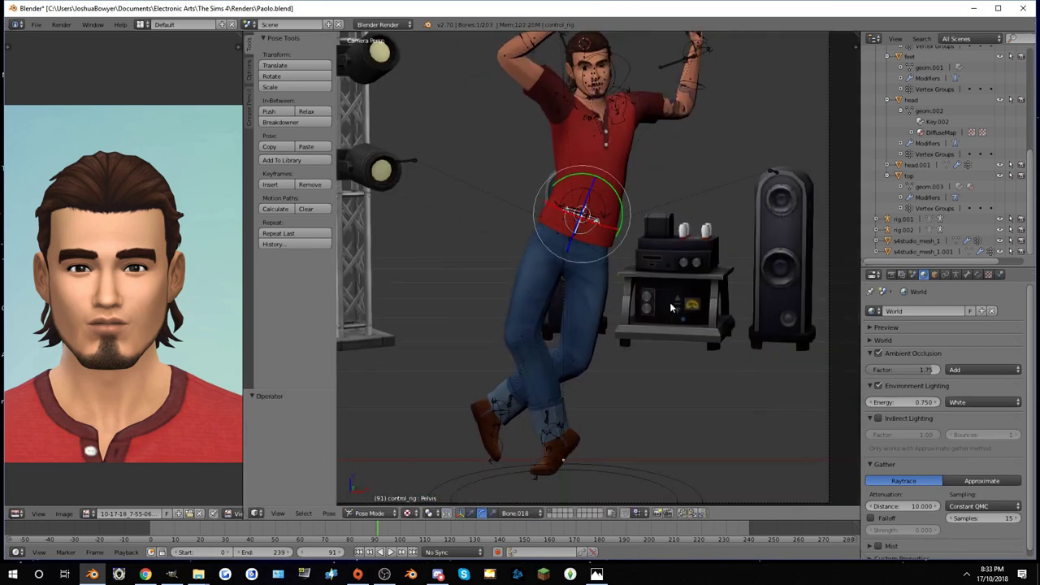
scroll(695, 266, down, 2)
right_click(698, 311)
Shift the amp and speaker set right and rotate it -28.093° about Z.
key(r)
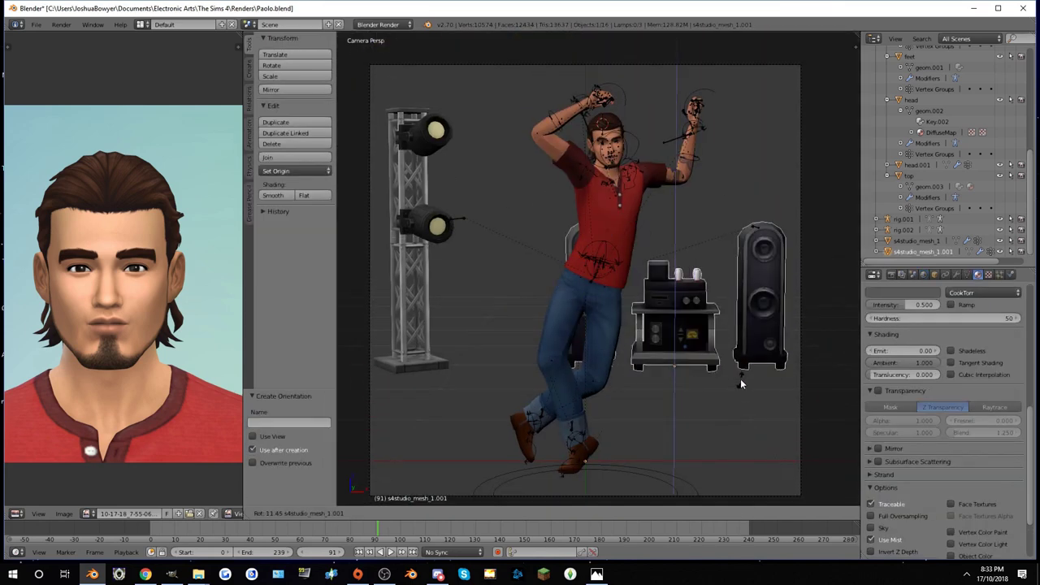
click(775, 425)
key(s)
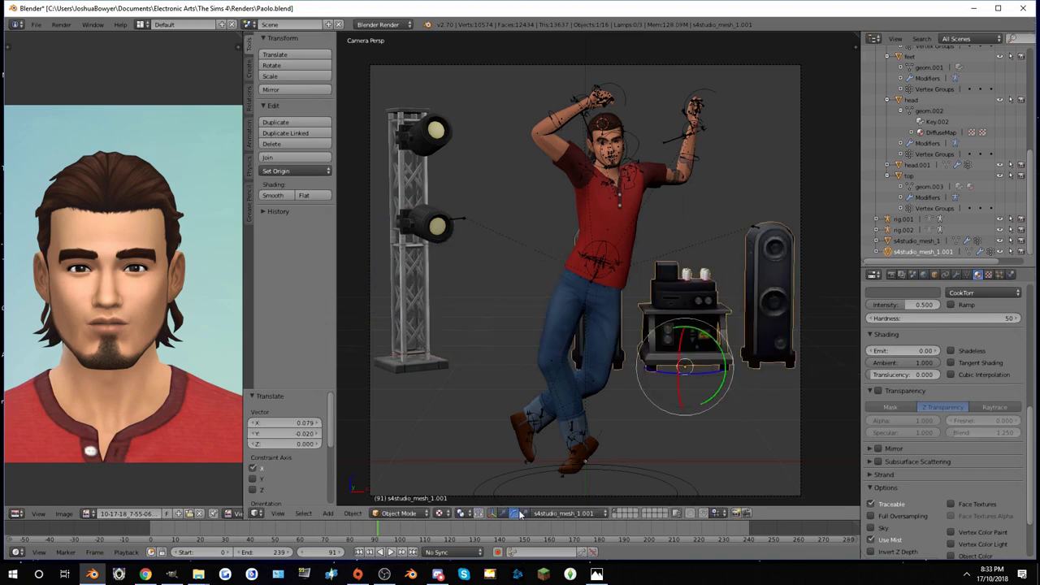
key(r)
key(z)
click(618, 267)
mouse_move(618, 268)
middle_down()
mouse_move(668, 292)
mouse_move(936, 213)
middle_up()
Remove duplicate vertices from the amp and speaker mesh.
click(909, 242)
key(Tab)
key(w)
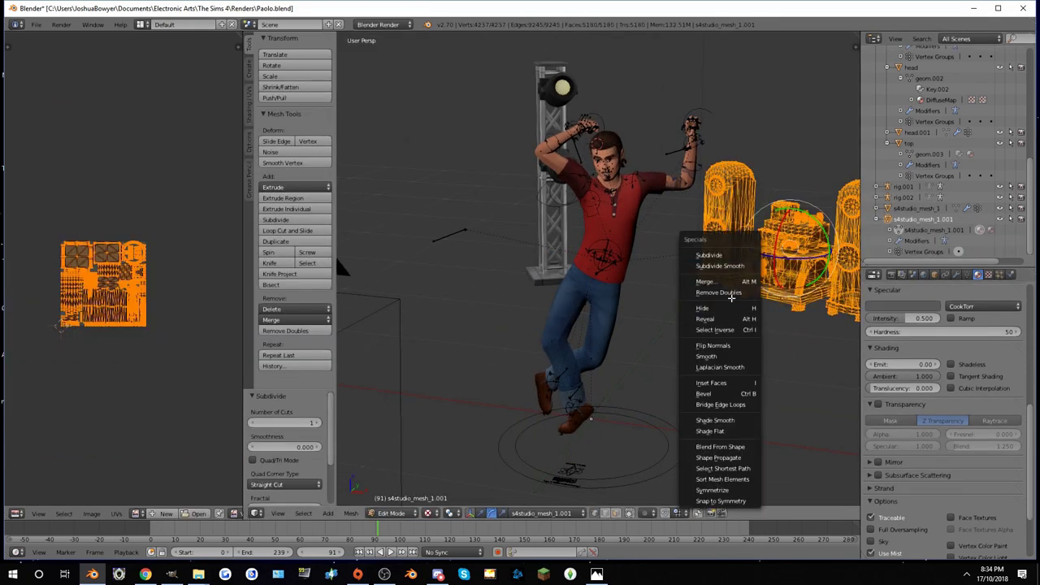
click(715, 285)
key(a)
key(w)
key(Escape)
key(Tab)
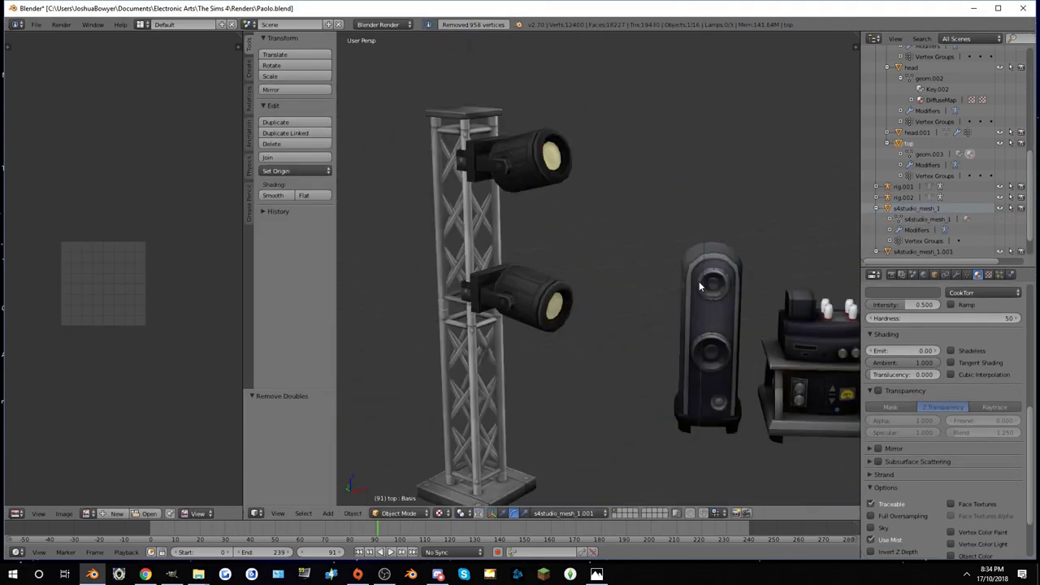
Remove duplicate vertices from the character's shirt mesh.
right_click(687, 273)
key(Tab)
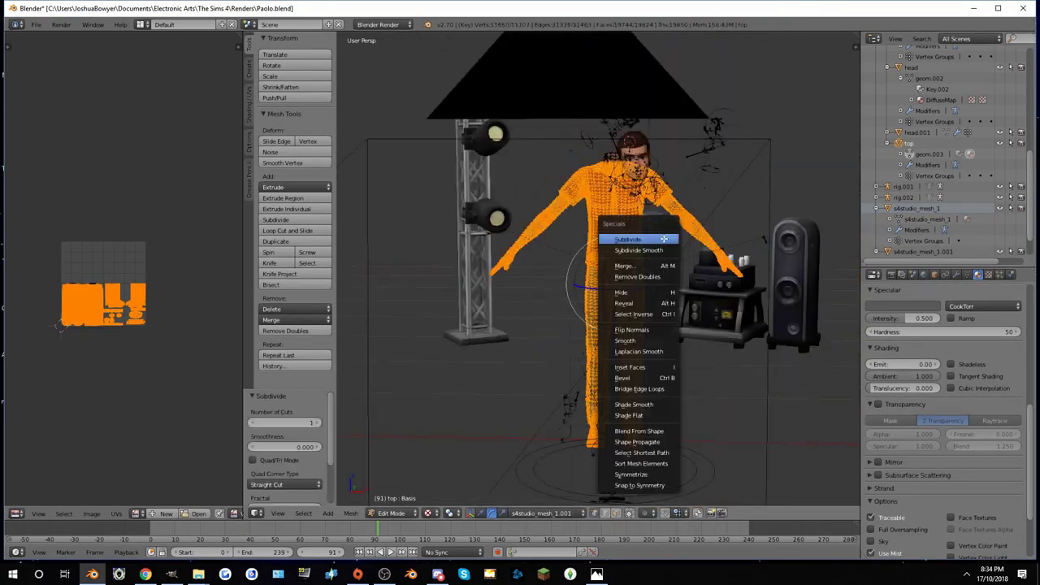
click(651, 277)
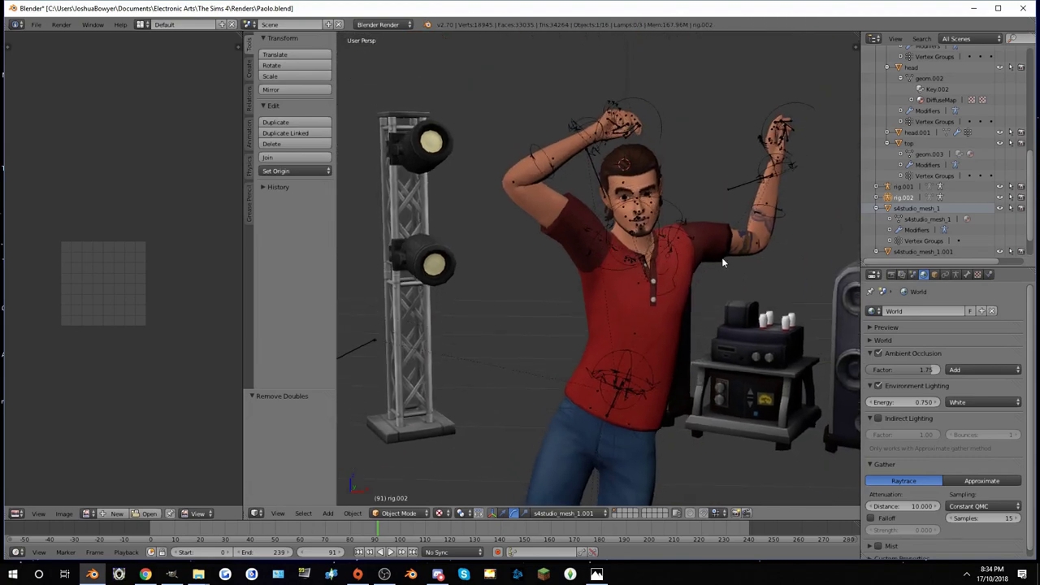
In Edit Mode, show the DiffuseMap image behind the UVs and select the whole shirt mesh.
key(Tab)
click(136, 513)
click(178, 406)
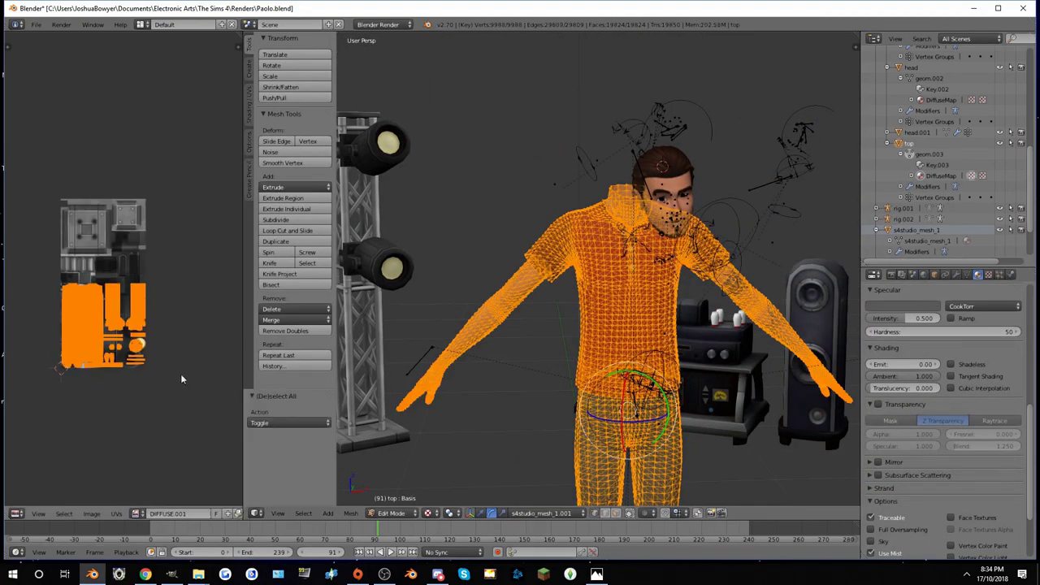
click(137, 513)
click(162, 474)
scroll(122, 268, up, 5)
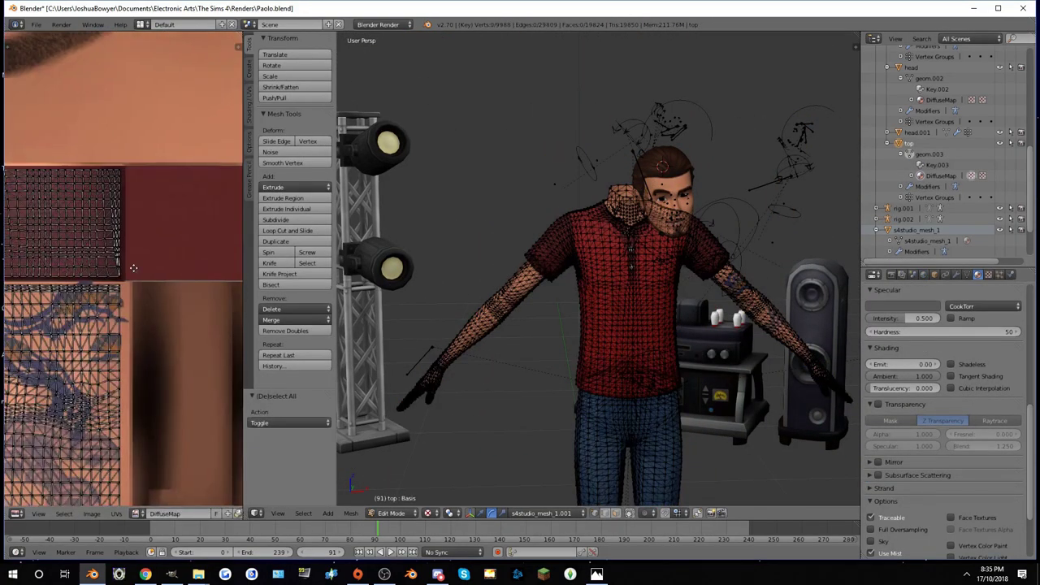
scroll(36, 281, up, 2)
key(a)
scroll(35, 280, down, 3)
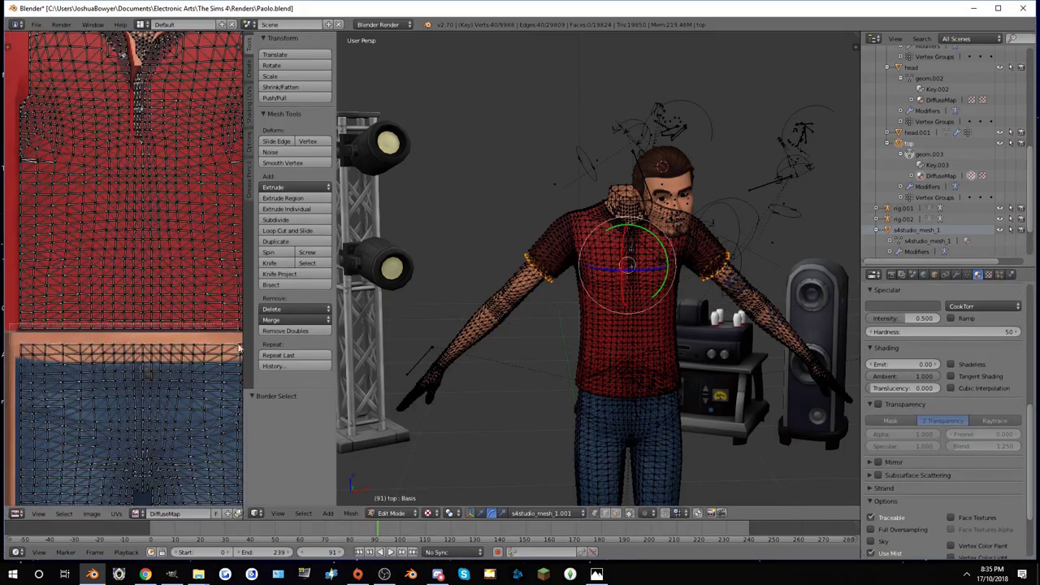
Apply Edge Split to the shirt-and-jeans mesh.
key(ctrl+e)
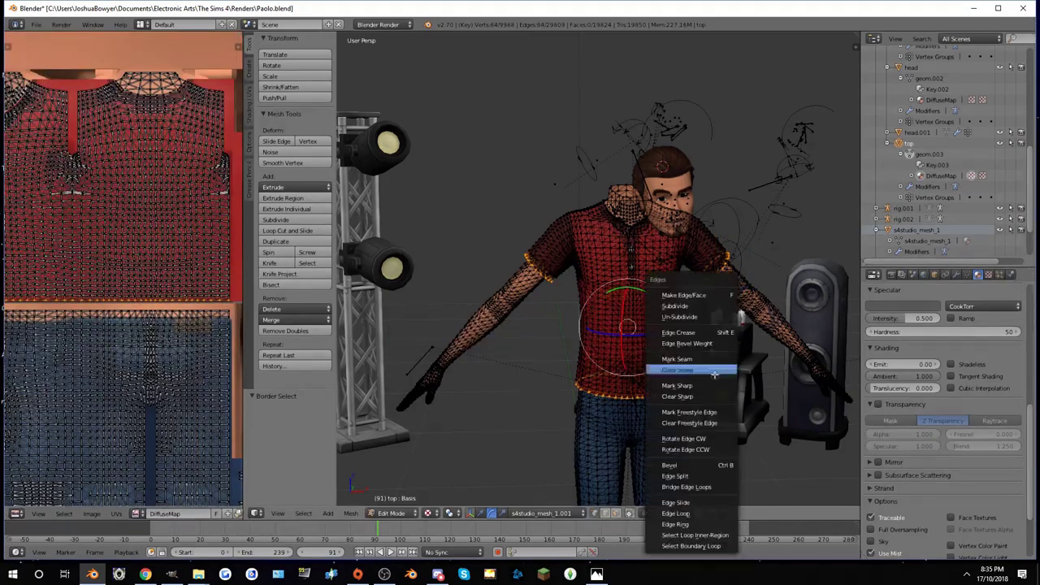
click(696, 365)
scroll(720, 351, up, 6)
scroll(95, 324, up, 3)
scroll(122, 329, down, 3)
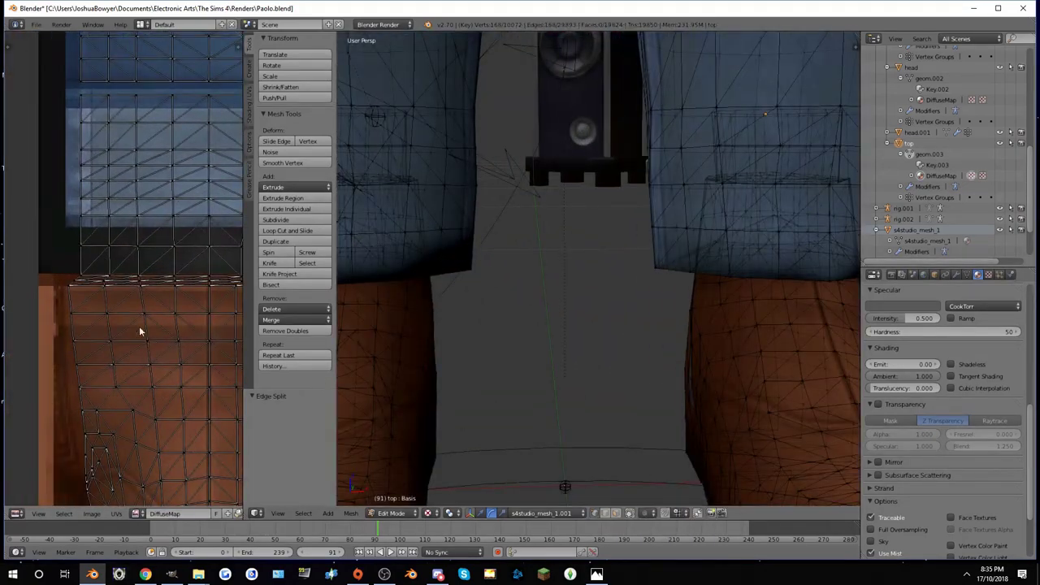
scroll(45, 214, up, 2)
Border-select the vertices along the shirt hem, then return to Object Mode.
drag(650, 235, 857, 284)
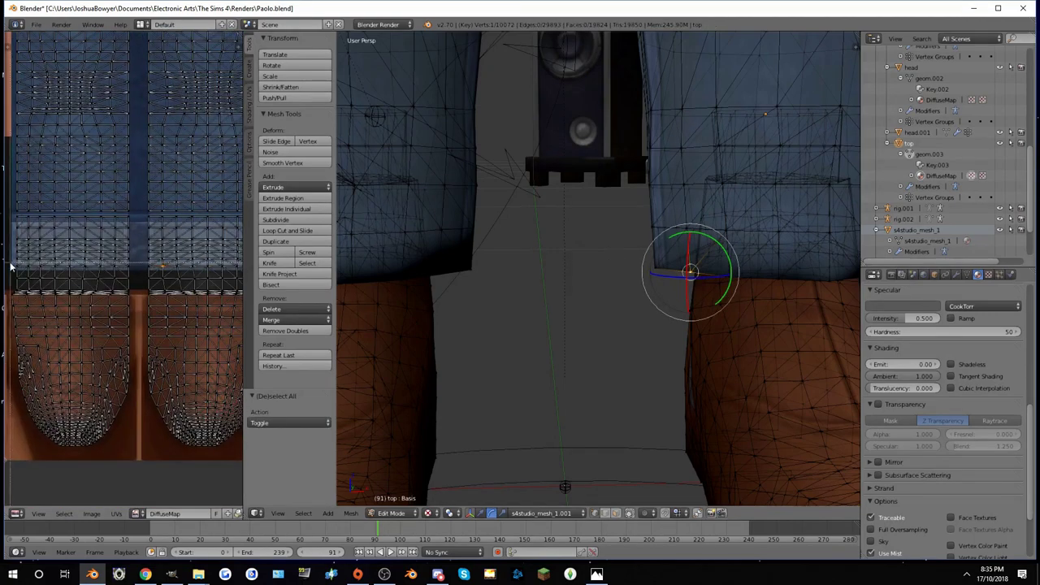
drag(337, 236, 475, 285)
shift+drag(649, 236, 857, 284)
scroll(201, 310, down, 3)
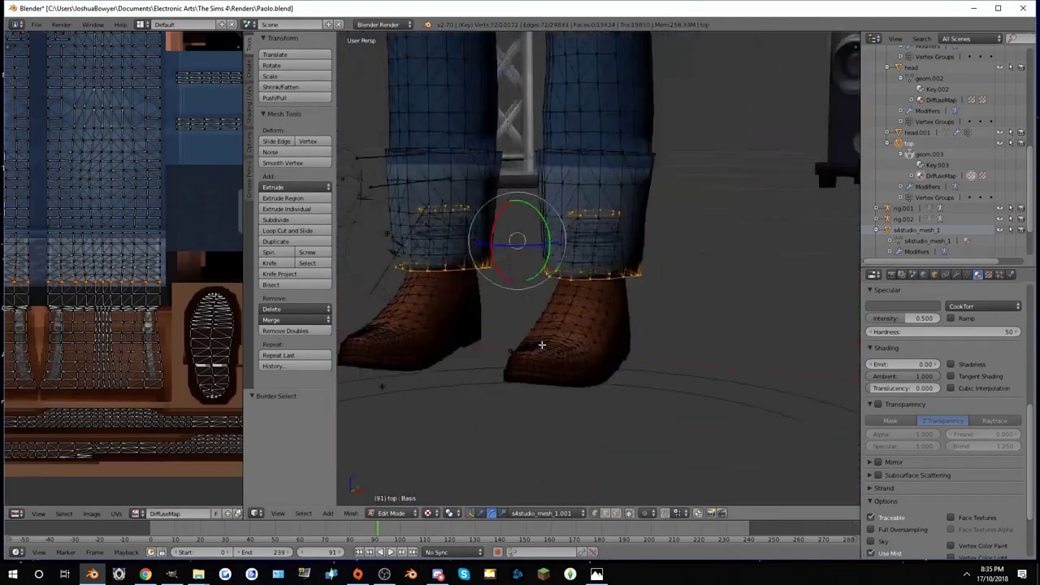
scroll(649, 365, down, 3)
scroll(697, 384, up, 3)
scroll(697, 384, down, 3)
scroll(697, 385, down, 3)
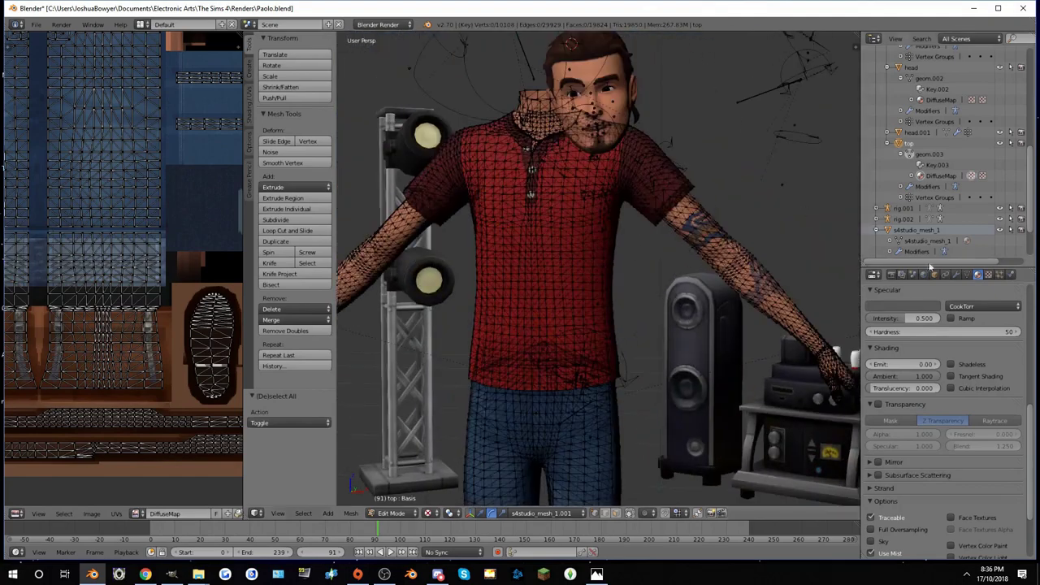
key(Tab)
Render the current frame and browse the images available for display.
click(62, 24)
click(81, 38)
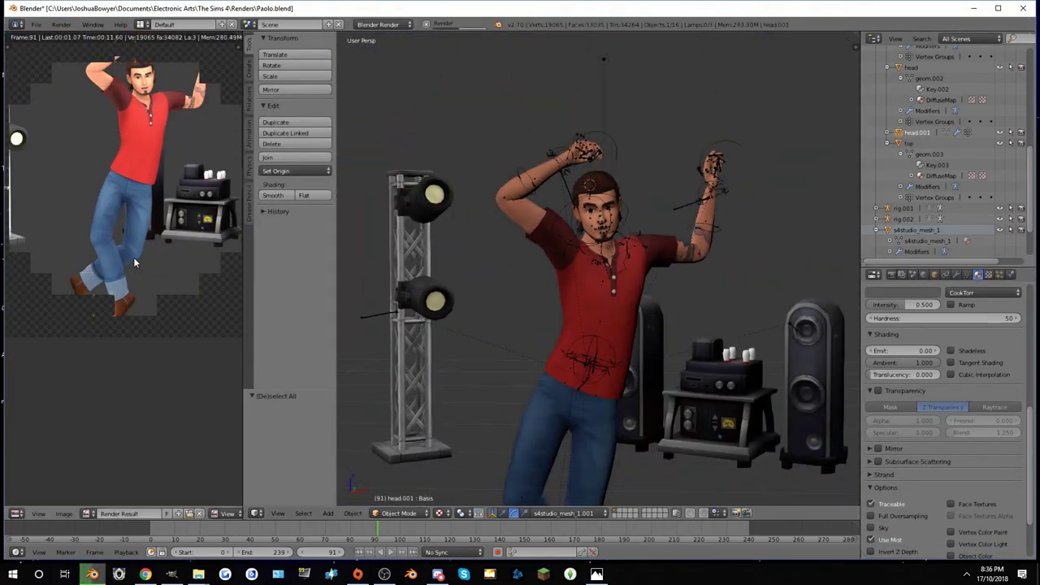
scroll(135, 262, up, 5)
click(86, 513)
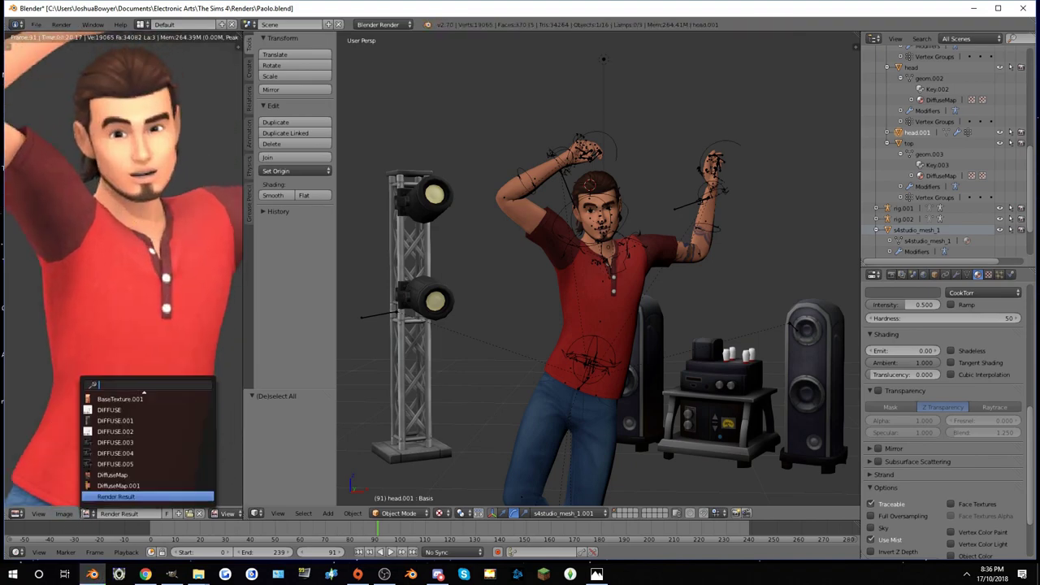
scroll(532, 264, up, 3)
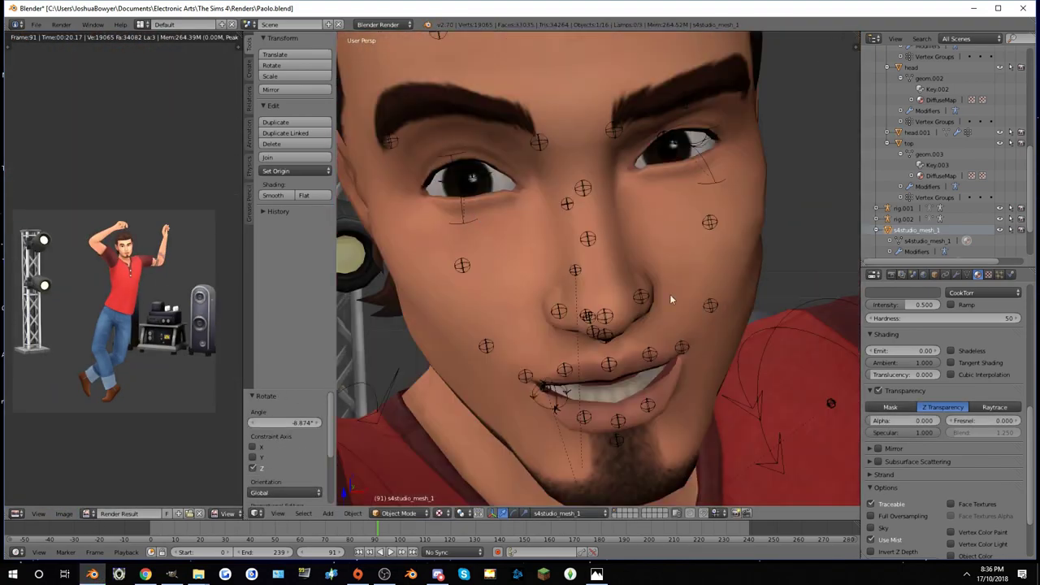
scroll(734, 179, down, 3)
Save the blend file over the existing one and render the scene again.
key(ctrl+s)
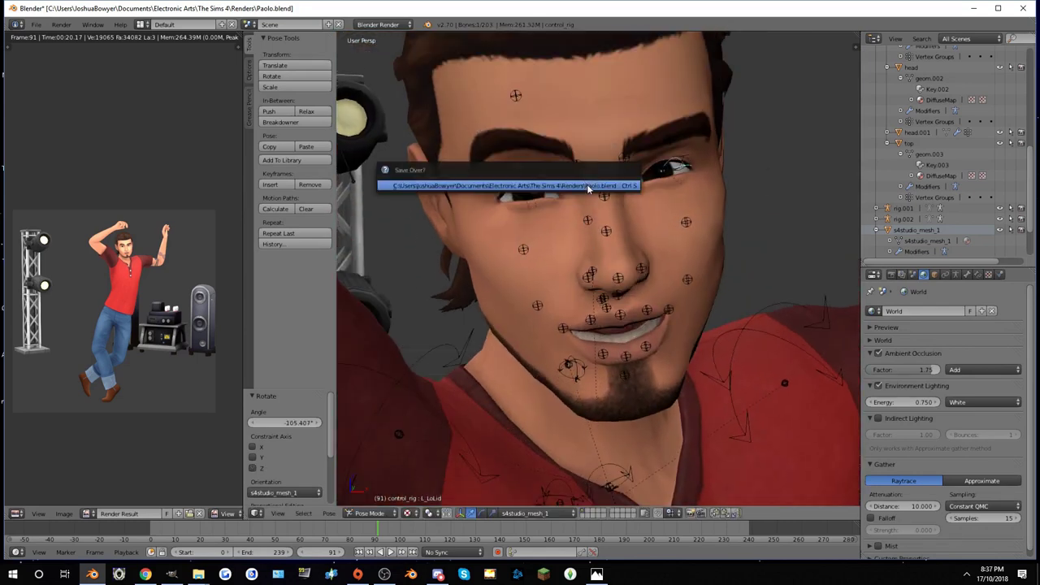
key(Return)
scroll(360, 102, down, 3)
key(F12)
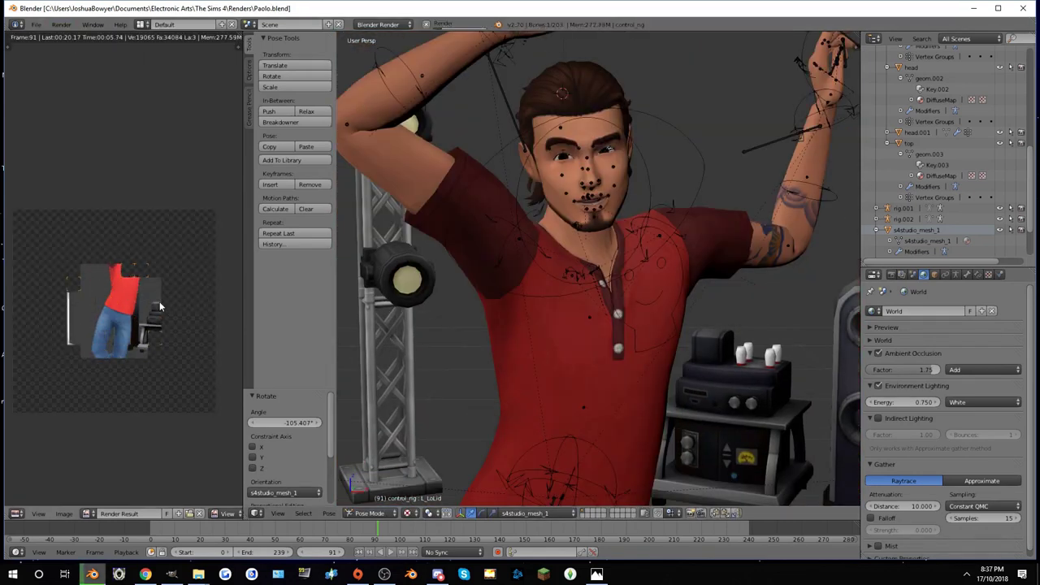
scroll(161, 306, up, 4)
scroll(159, 288, up, 2)
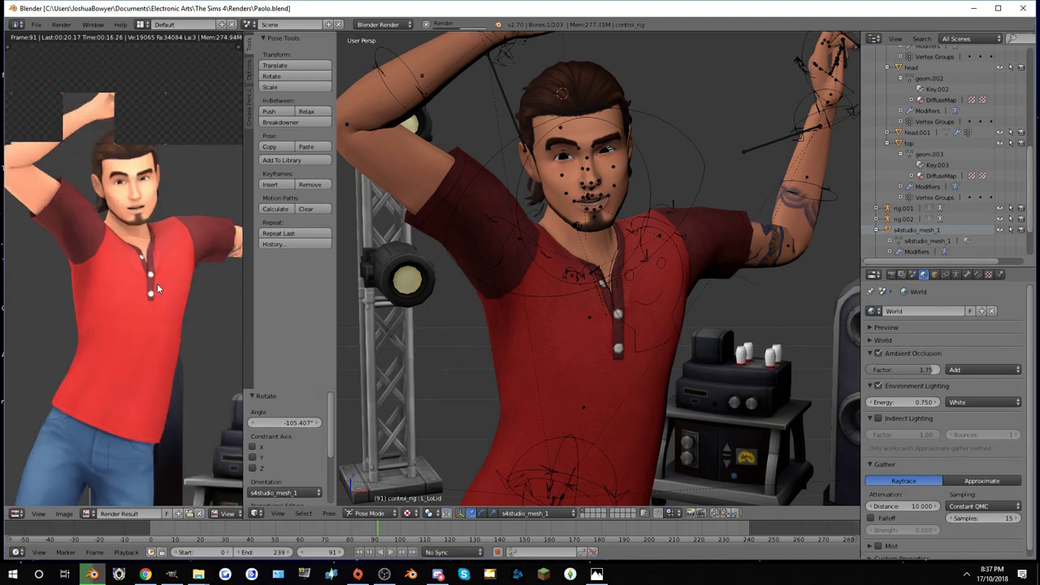
scroll(157, 276, down, 3)
scroll(152, 230, down, 1)
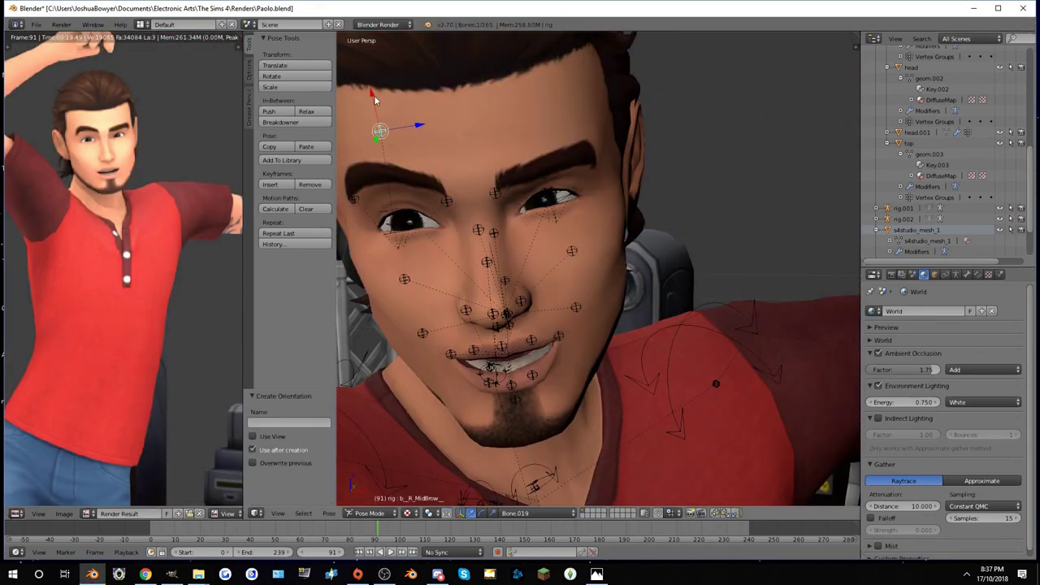
Move the L_MidBrow bone, then select the b_R_Squint bone under the eye.
middle_drag(374, 95, 585, 223)
right_click(578, 147)
key(g)
scroll(425, 111, up, 2)
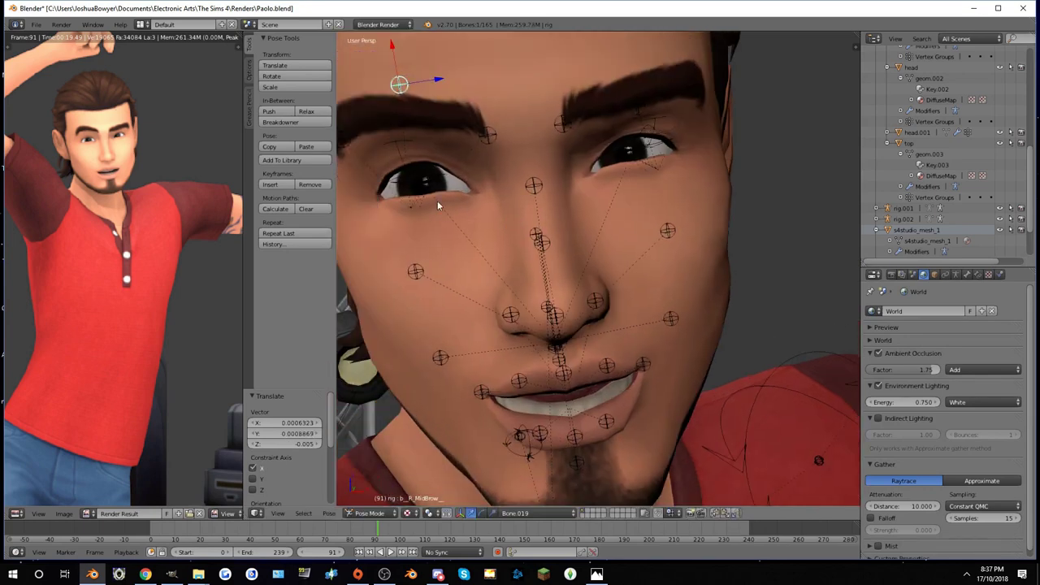
right_click(415, 272)
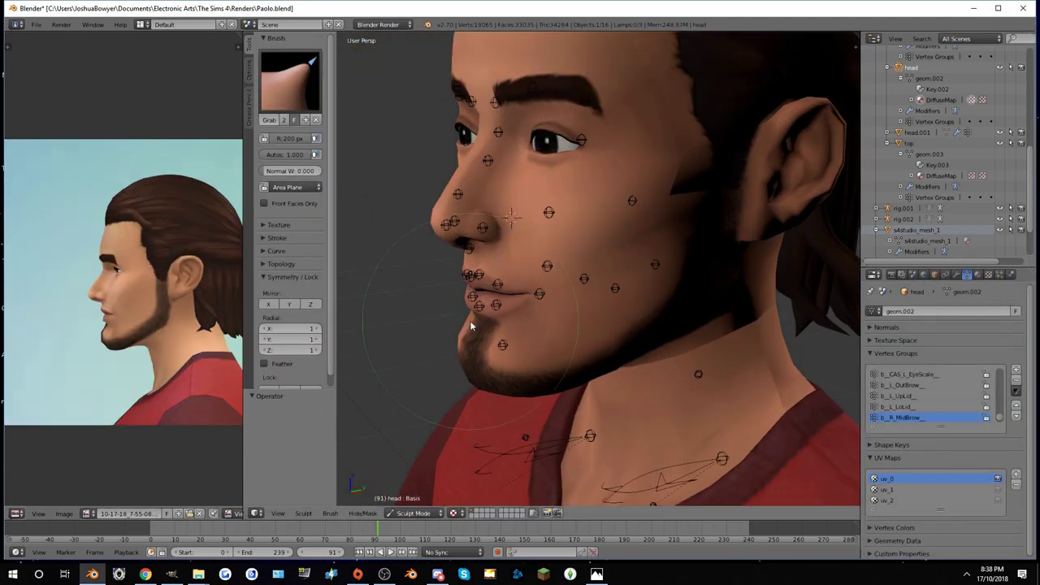
Sculpt the head in side profile against the reference, finishing with the Smooth brush.
key(KP_3)
scroll(638, 234, up, 3)
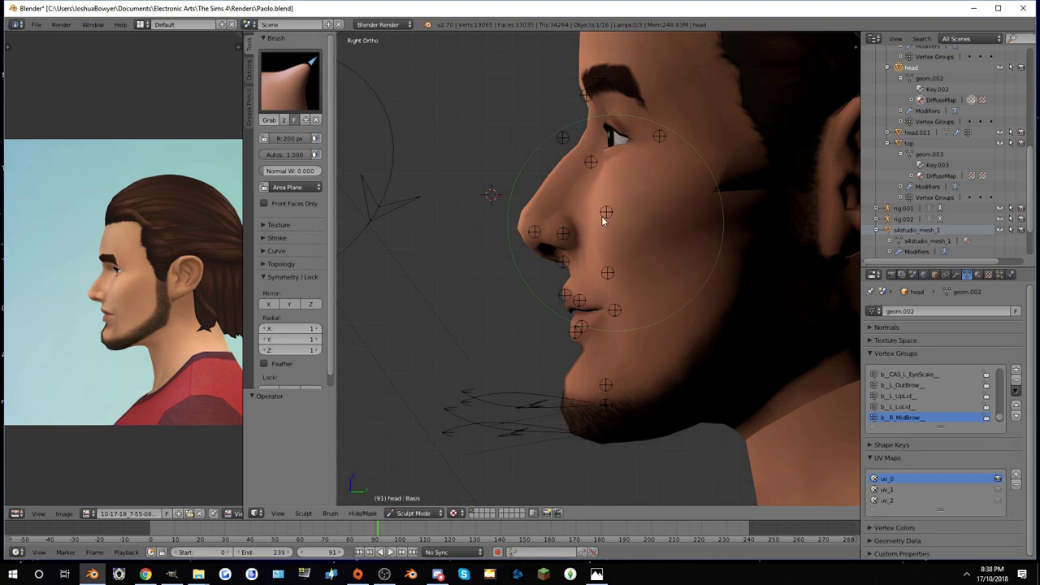
mouse_move(601, 216)
middle_down()
mouse_move(603, 205)
mouse_move(703, 211)
mouse_move(578, 201)
mouse_move(538, 216)
mouse_move(556, 275)
mouse_move(529, 292)
mouse_move(599, 297)
mouse_move(510, 252)
mouse_move(634, 244)
mouse_move(486, 270)
mouse_move(635, 262)
mouse_move(527, 329)
mouse_move(600, 321)
mouse_move(513, 294)
mouse_move(672, 274)
mouse_move(858, 272)
middle_up()
key(s)
Briefly check the face from the front in Pose Mode, then return to sculpting.
key(ctrl+Tab)
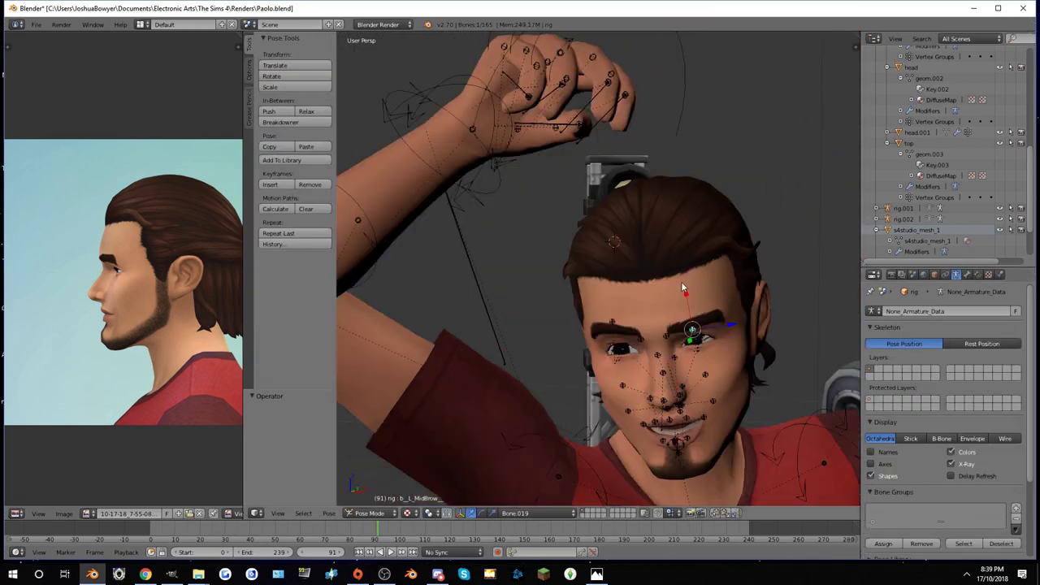
middle_drag(681, 281, 737, 284)
scroll(736, 285, up, 4)
key(ctrl+Tab)
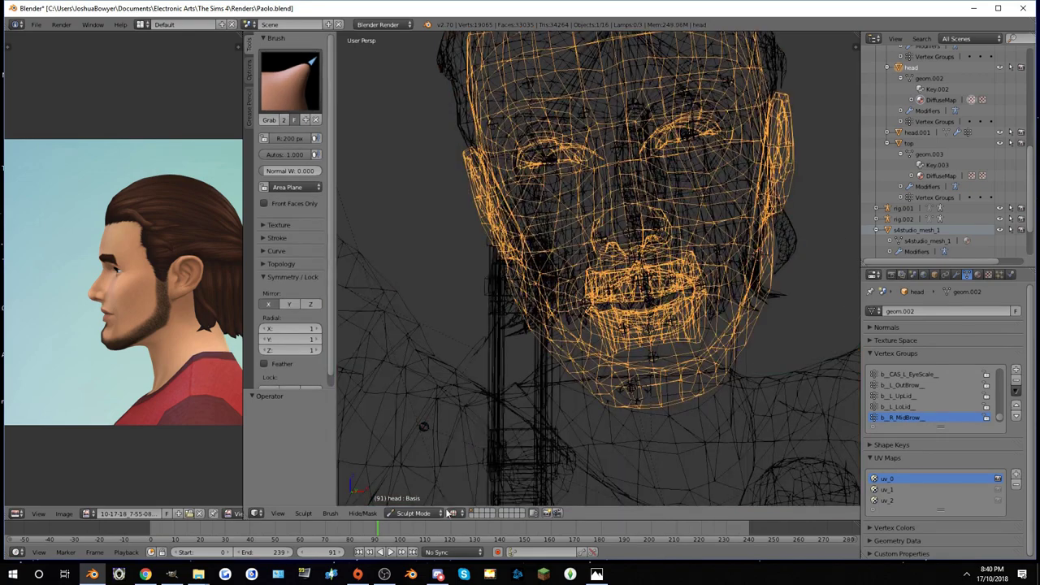
scroll(662, 330, down, 3)
scroll(541, 303, up, 2)
scroll(618, 262, up, 2)
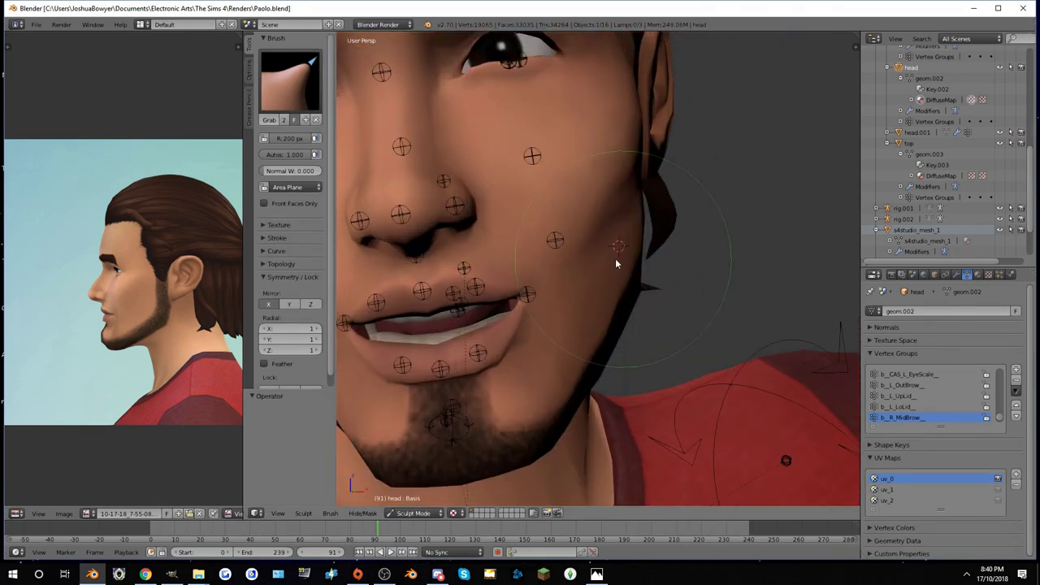
scroll(662, 238, down, 6)
Render the current frame to see the sculpted cheeks and jaw.
key(F12)
click(87, 513)
click(122, 484)
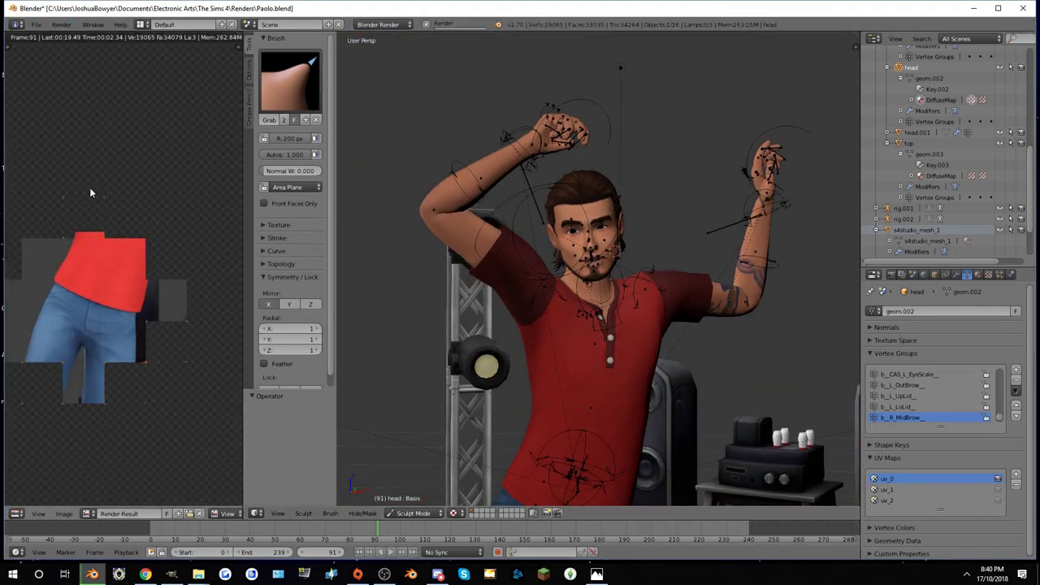
scroll(105, 228, up, 5)
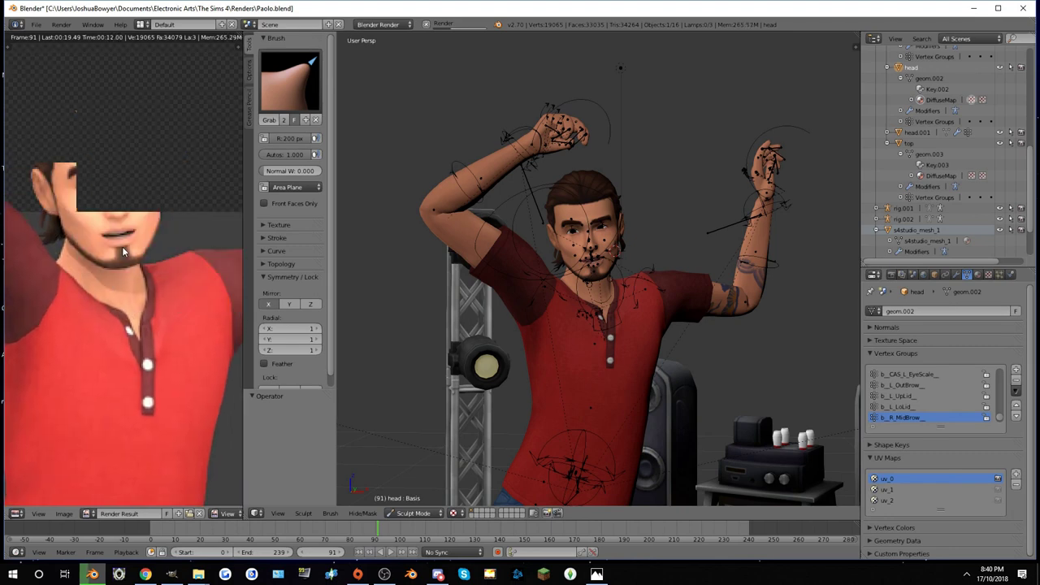
scroll(122, 246, down, 4)
scroll(502, 316, down, 4)
Append the Hemi.001 lamp from another .blend file and render with the new lighting.
key(ctrl+z)
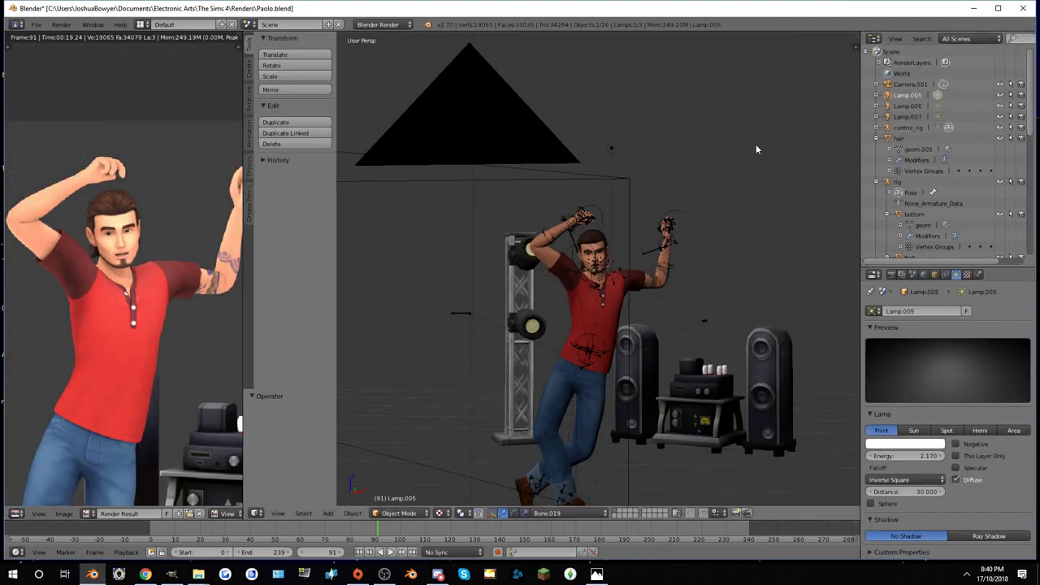
key(shift+F1)
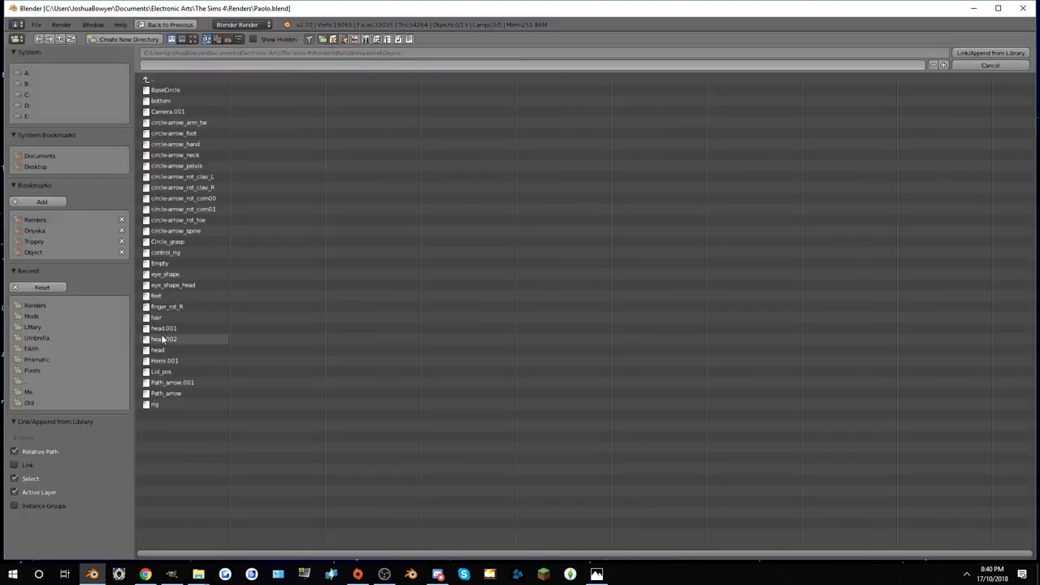
double_click(164, 359)
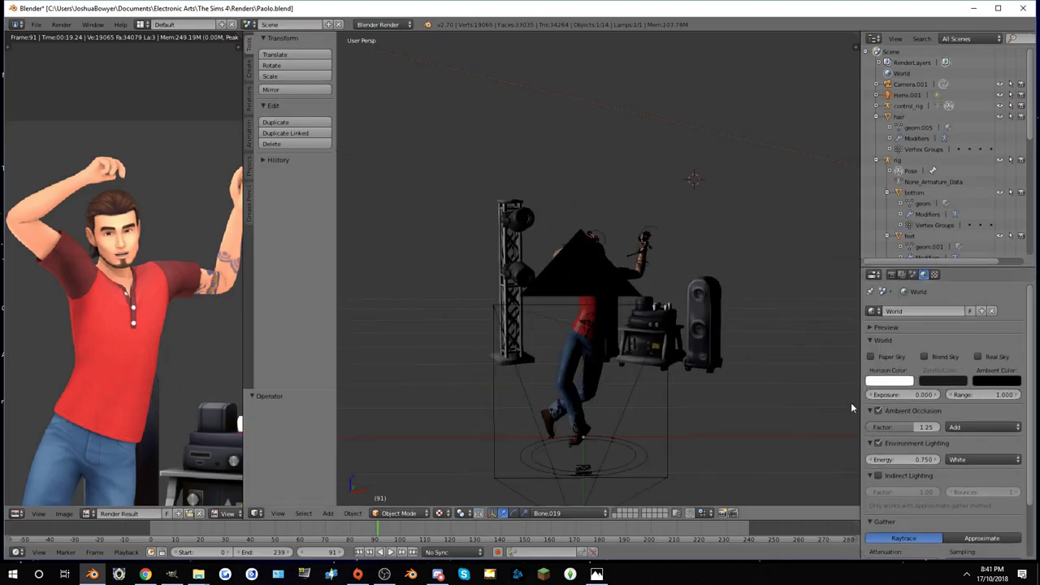
key(F12)
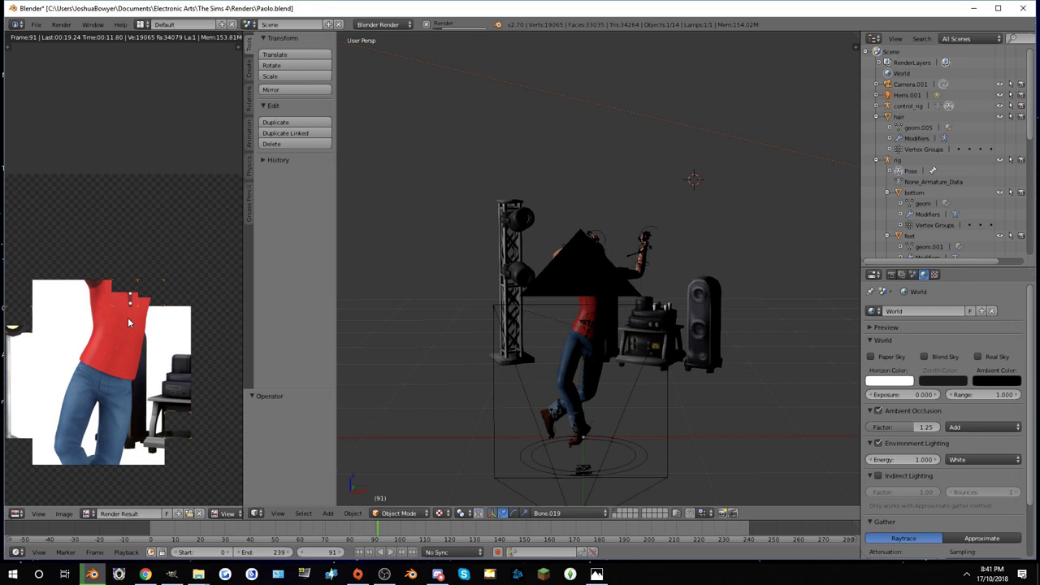
scroll(128, 316, up, 2)
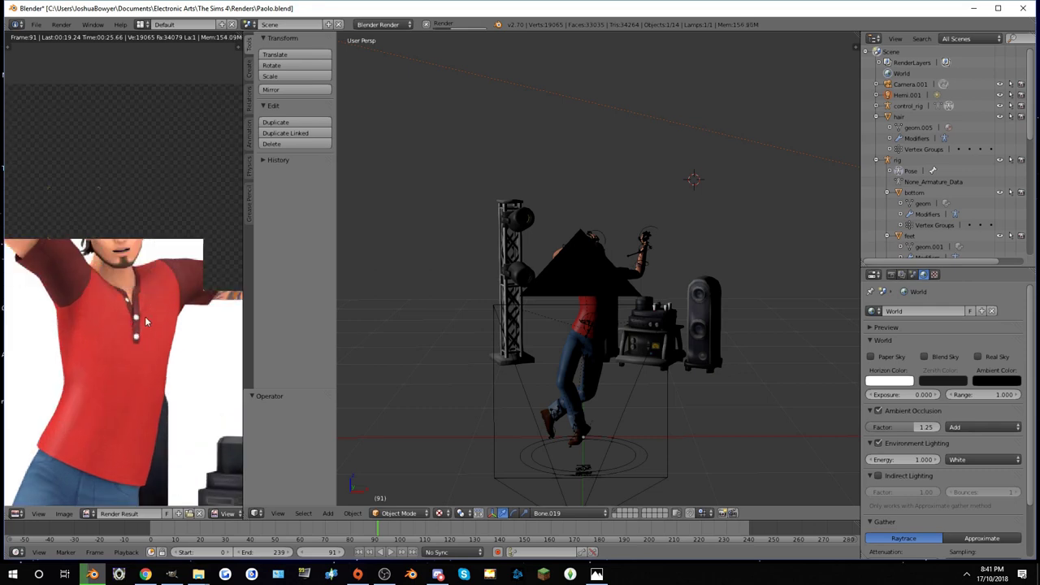
scroll(118, 293, up, 3)
scroll(118, 293, down, 3)
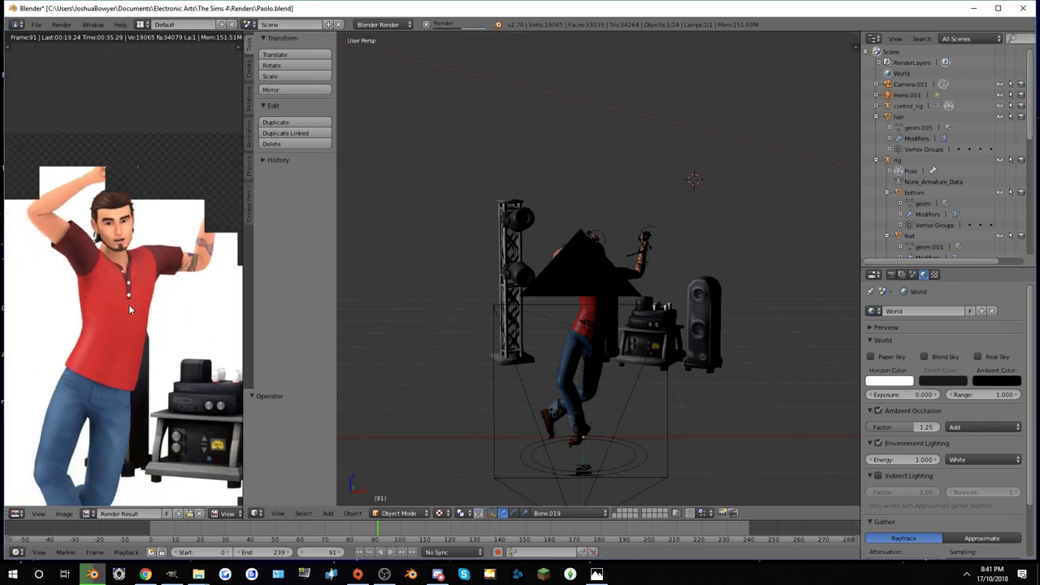
scroll(127, 325, down, 1)
scroll(528, 255, up, 3)
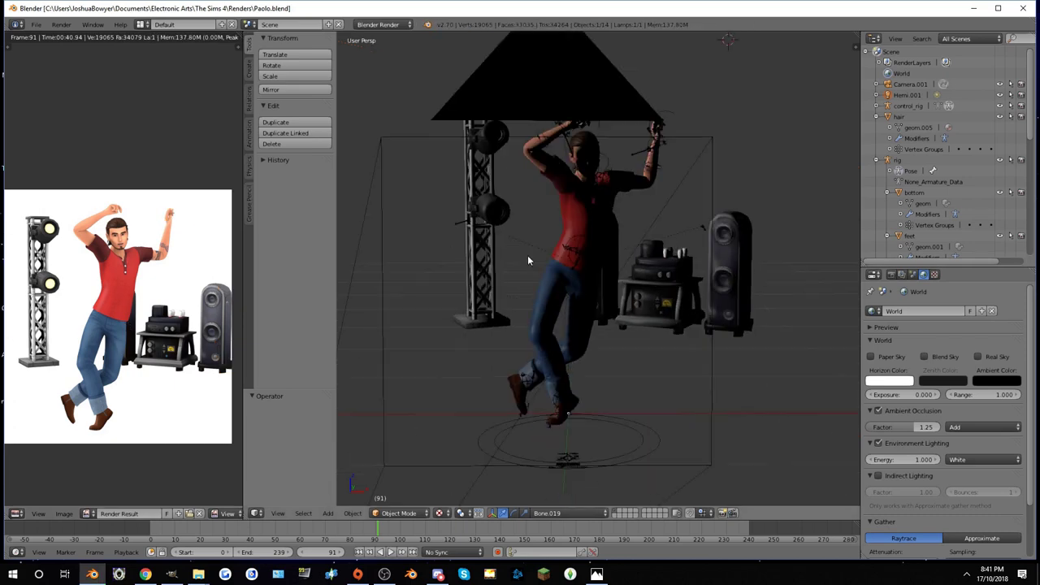
scroll(575, 315, up, 5)
Rotate the left hand about 25 degrees and move its handle, then reselect the shirt mesh.
key(ctrl+Tab)
key(r)
click(591, 330)
scroll(590, 330, down, 5)
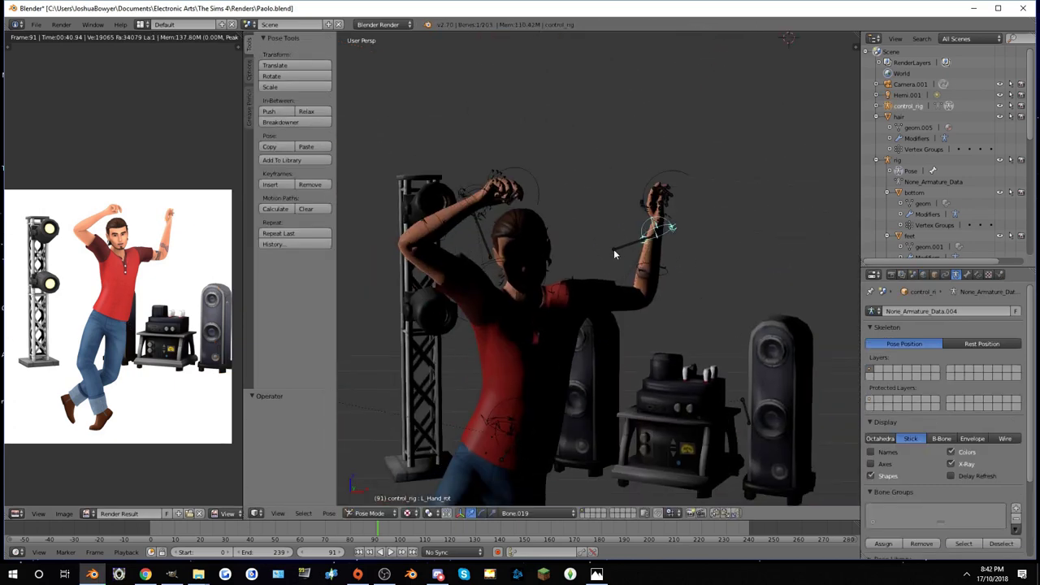
right_drag(613, 248, 618, 268)
mouse_move(622, 299)
middle_down()
mouse_move(547, 374)
mouse_move(639, 342)
mouse_move(630, 346)
mouse_move(650, 365)
middle_up()
scroll(122, 325, up, 2)
scroll(568, 325, up, 3)
key(ctrl+Tab)
right_click(568, 324)
scroll(926, 415, up, 2)
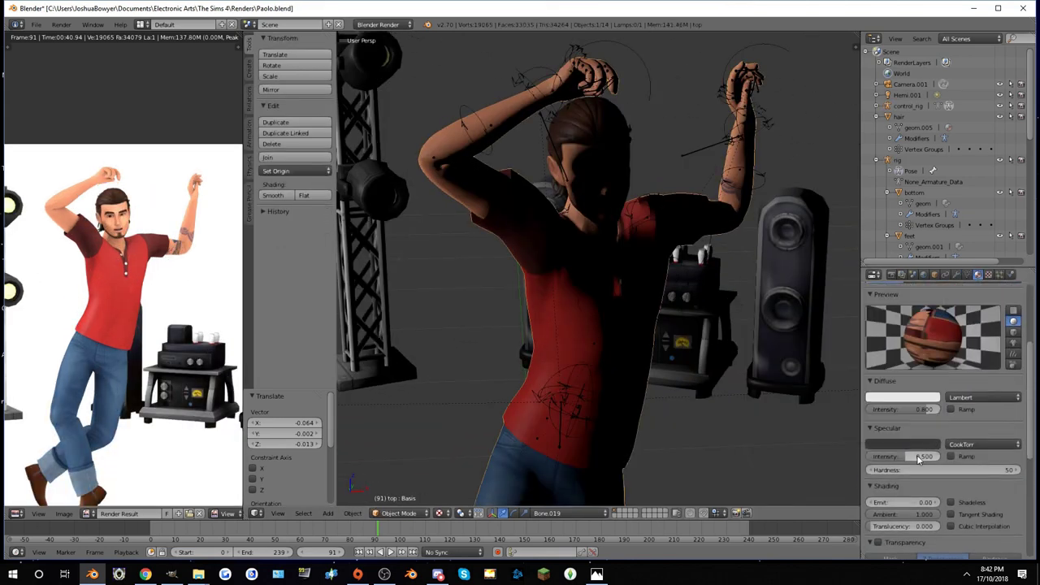
In Sims 4 Studio, clone the Movin' and Groovin' Dance Floor - Petite as Dance.package.
click(330, 575)
click(425, 272)
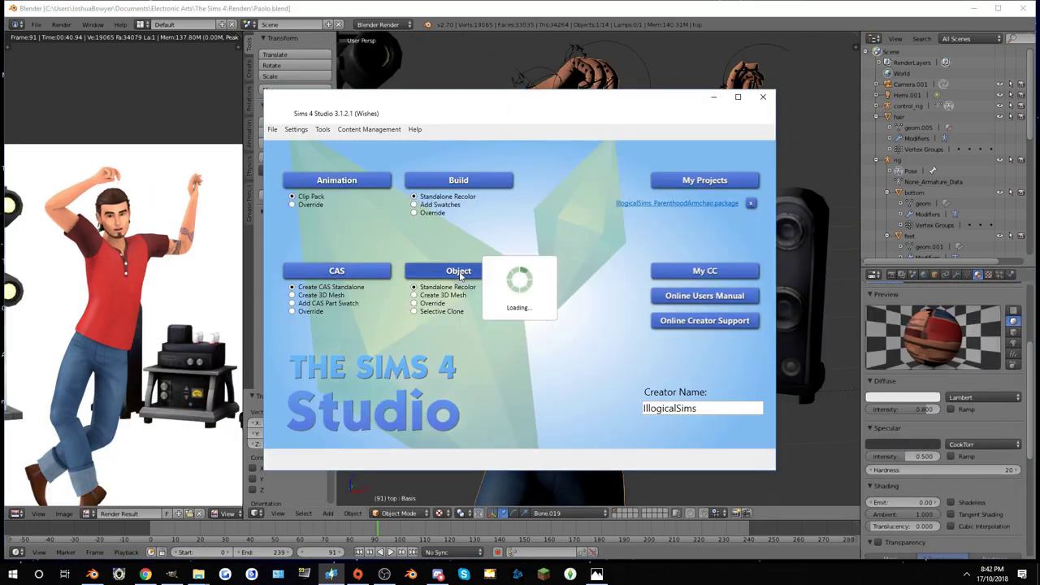
click(429, 210)
click(716, 459)
key(Escape)
click(653, 320)
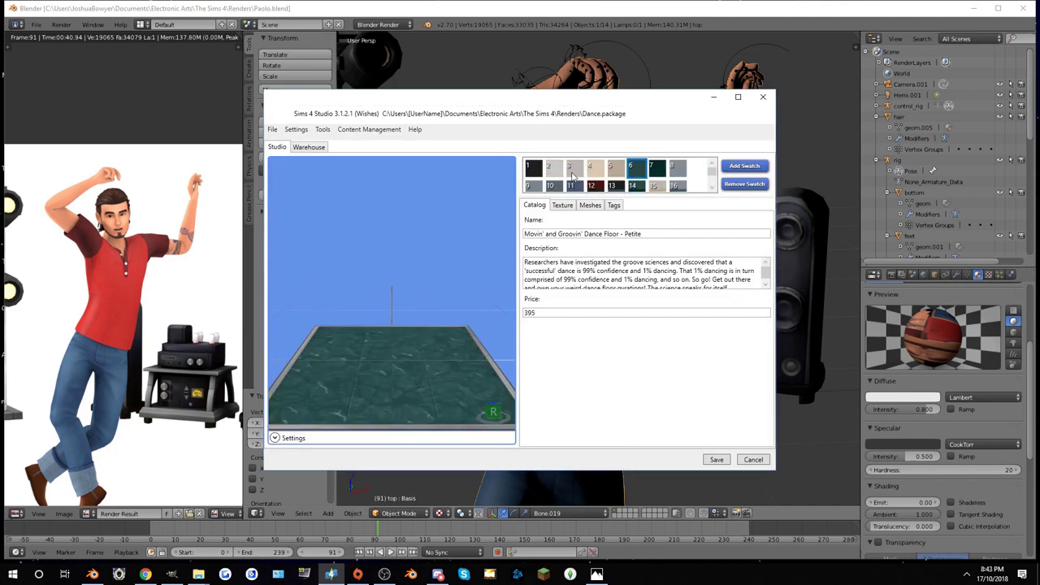
Export the rug's mesh to a file and close Sims 4 Studio.
click(589, 204)
click(640, 248)
key(Return)
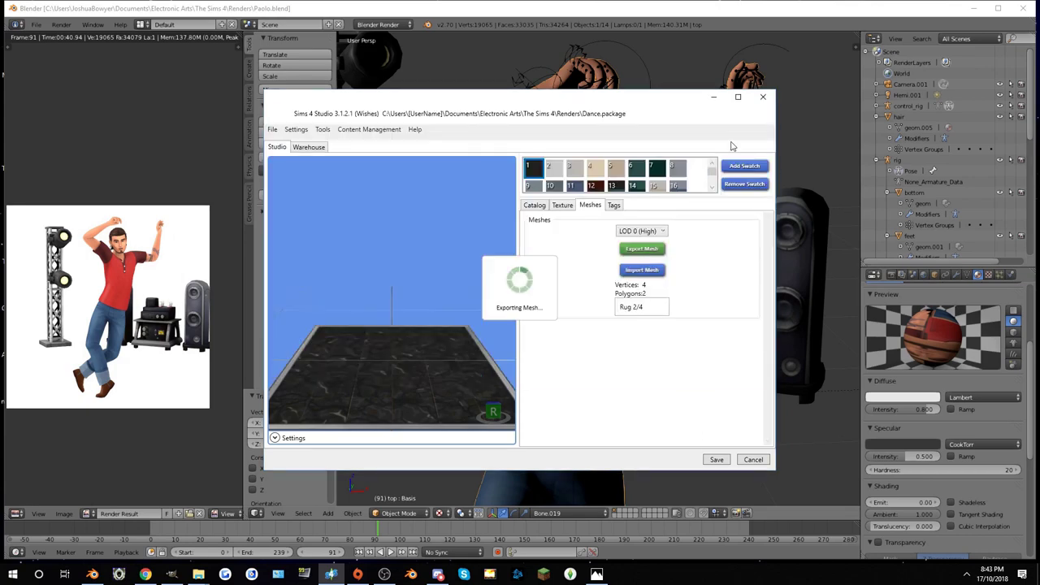
click(763, 98)
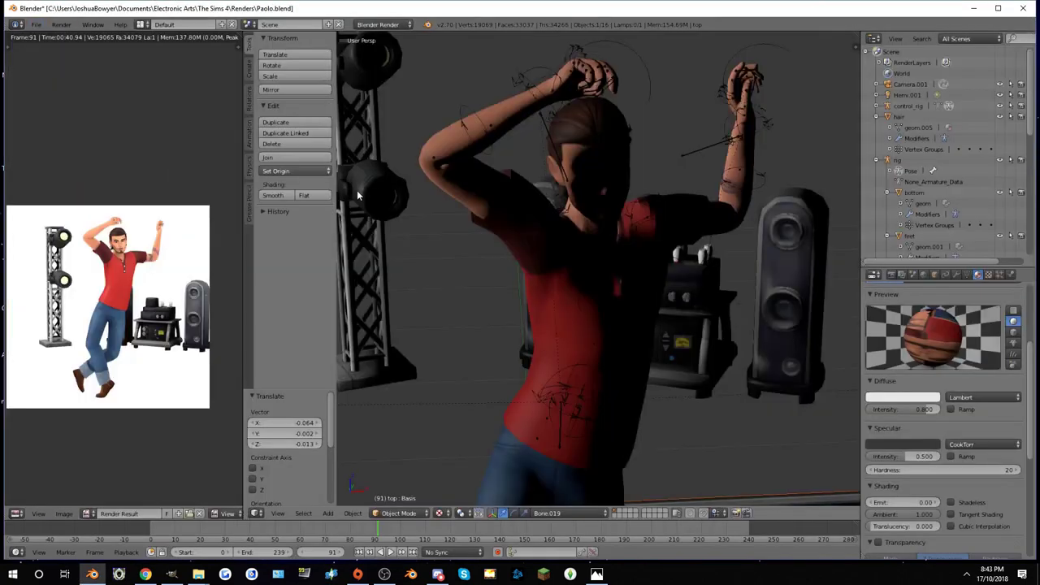
Rotate the floor plane -43.672° about Z and render the camera view to check it.
key(KP_0)
key(r)
key(z)
click(638, 475)
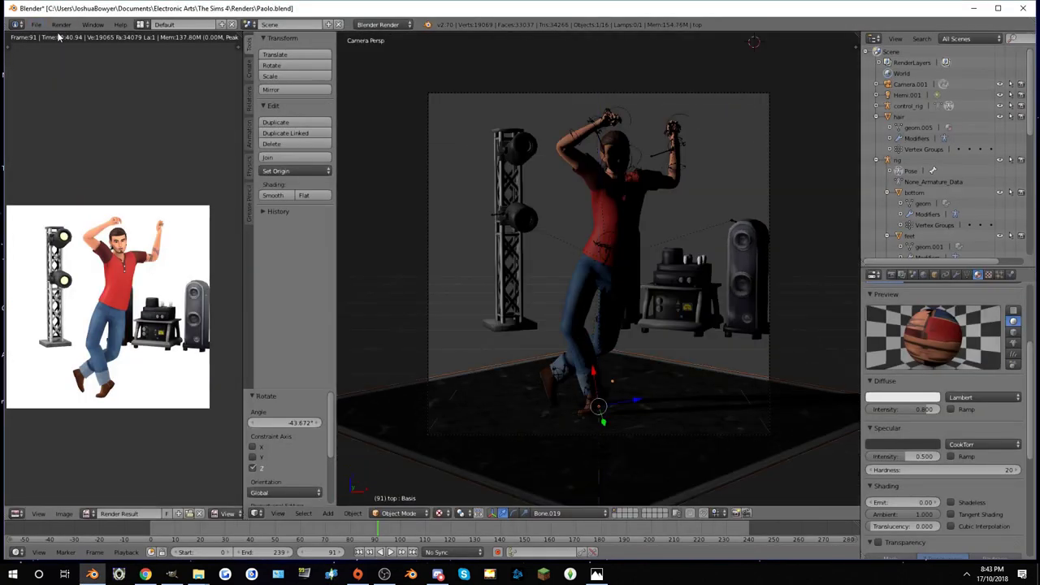
key(F12)
scroll(127, 344, up, 4)
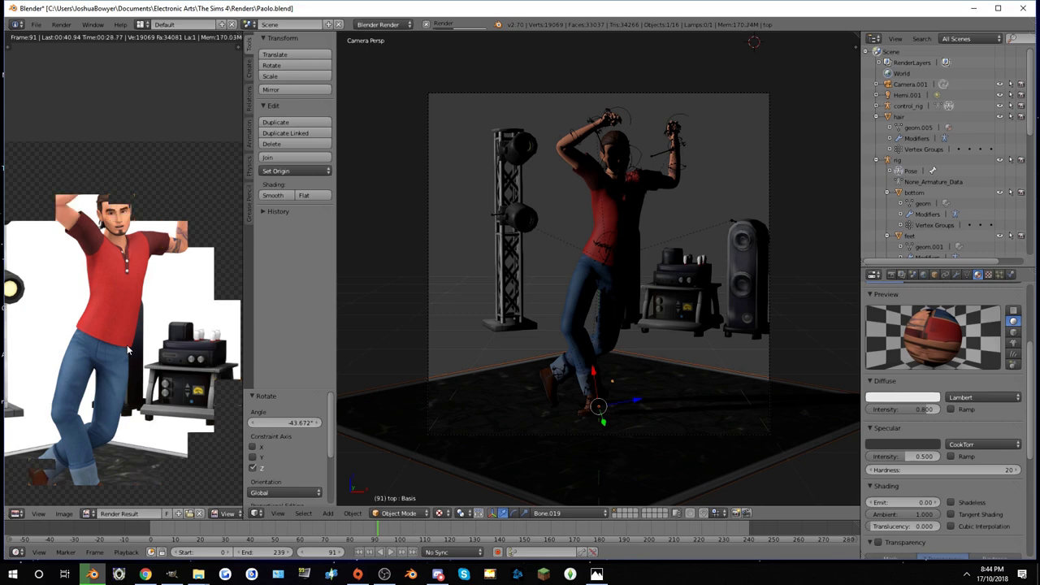
scroll(113, 340, down, 1)
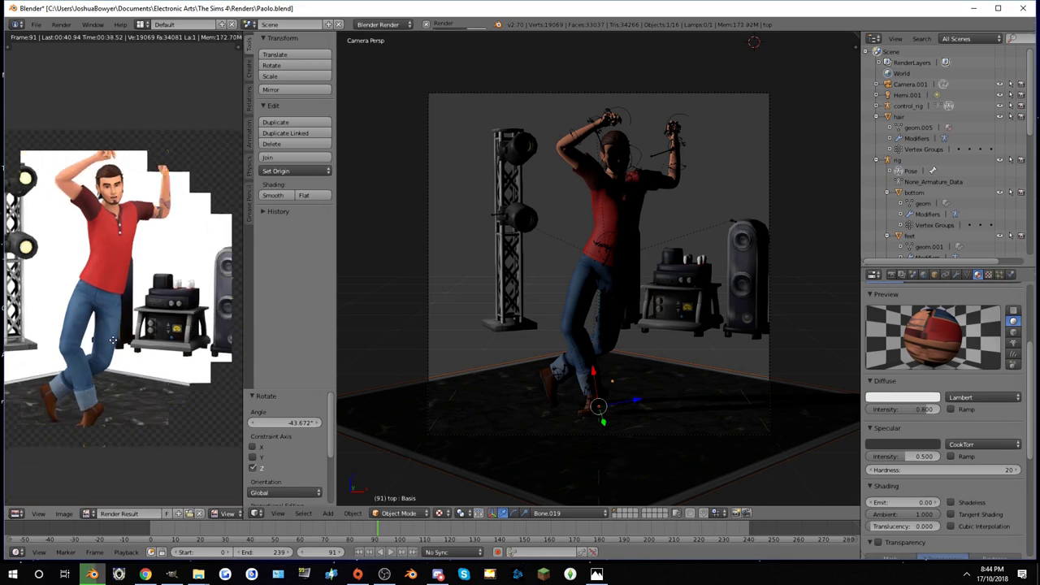
scroll(113, 340, down, 2)
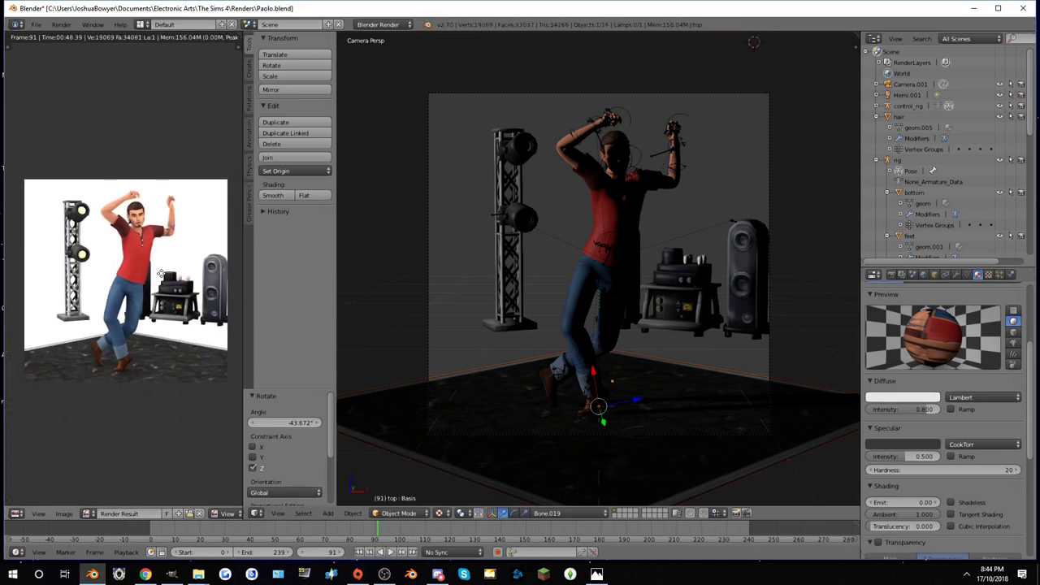
scroll(178, 275, up, 3)
scroll(177, 276, up, 3)
scroll(178, 275, up, 1)
Rename the floor mesh to z.Dance Floor.
click(524, 332)
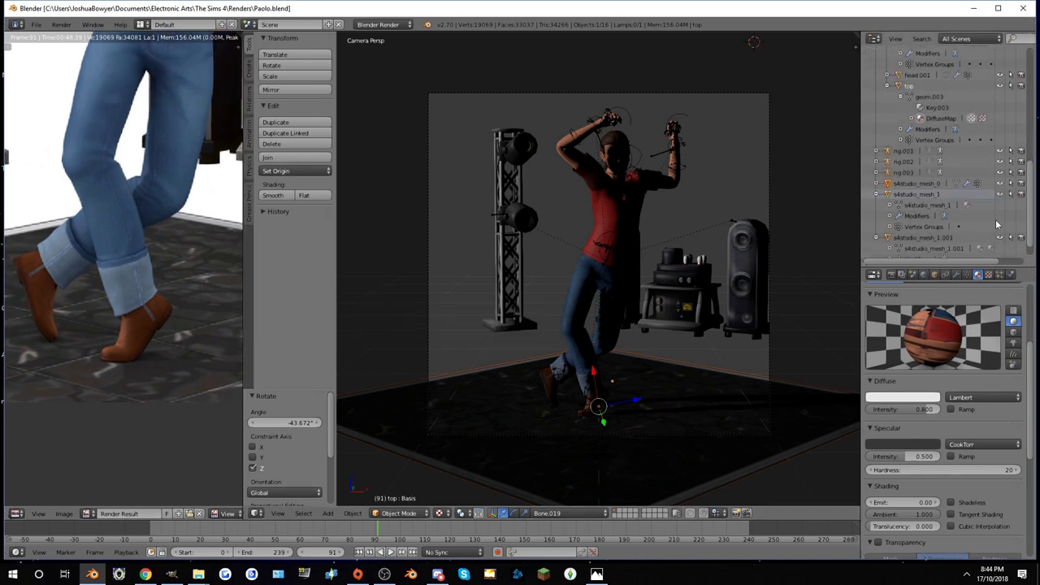
text(loor)
key(Return)
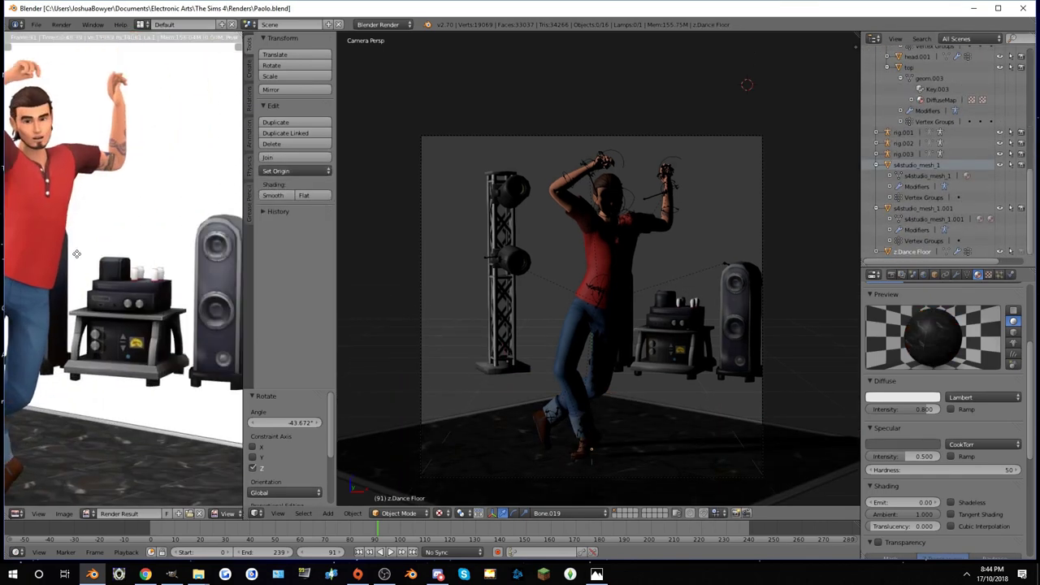
Select and move the Hemi.000 lamp, setting its energy to 7.180.
middle_drag(457, 301, 552, 348)
scroll(552, 348, down, 5)
right_click(752, 244)
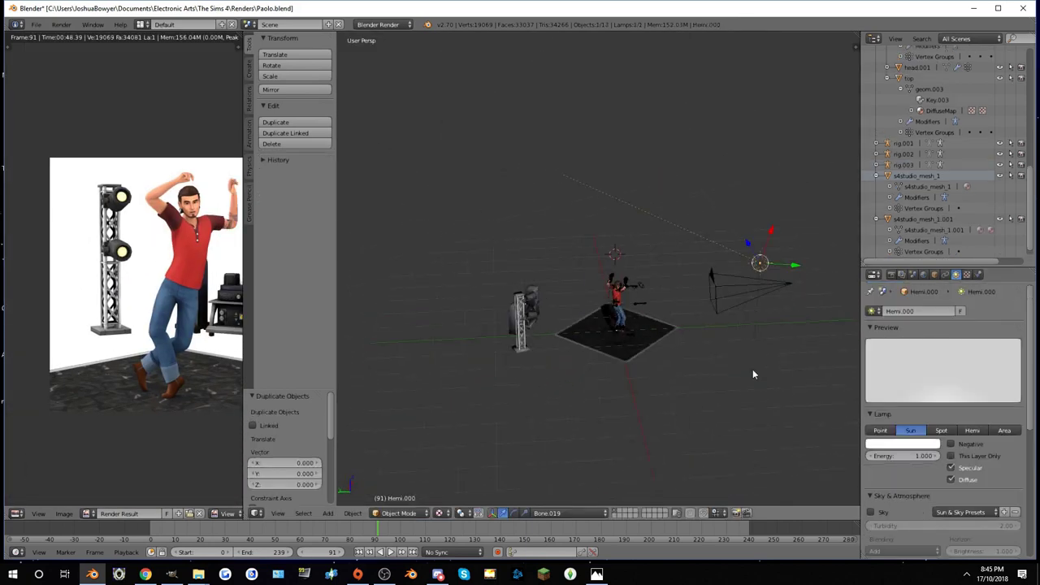
mouse_move(752, 368)
middle_down()
mouse_move(709, 367)
mouse_move(685, 382)
mouse_move(520, 325)
middle_up()
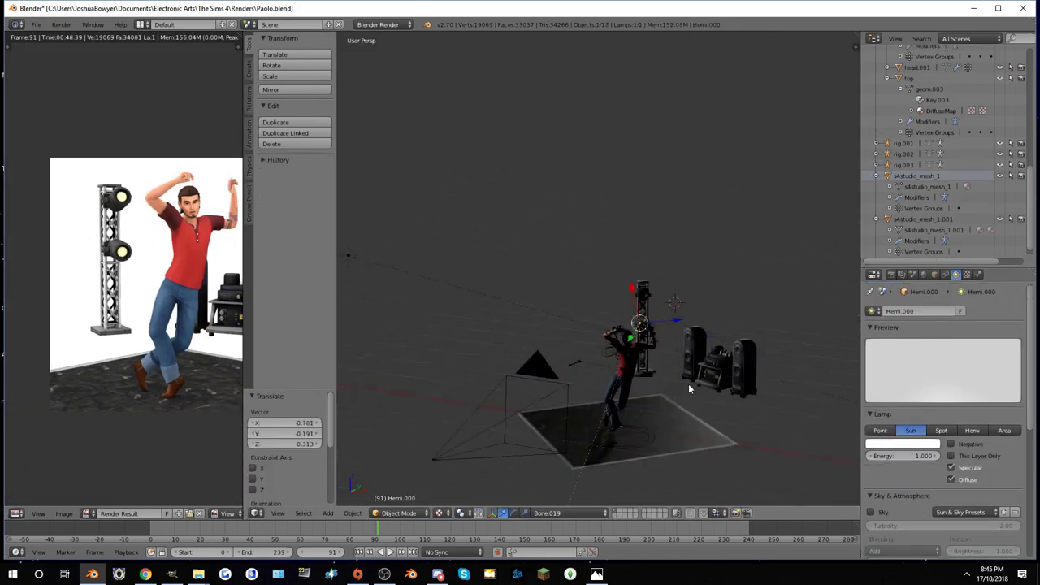
click(61, 24)
click(79, 39)
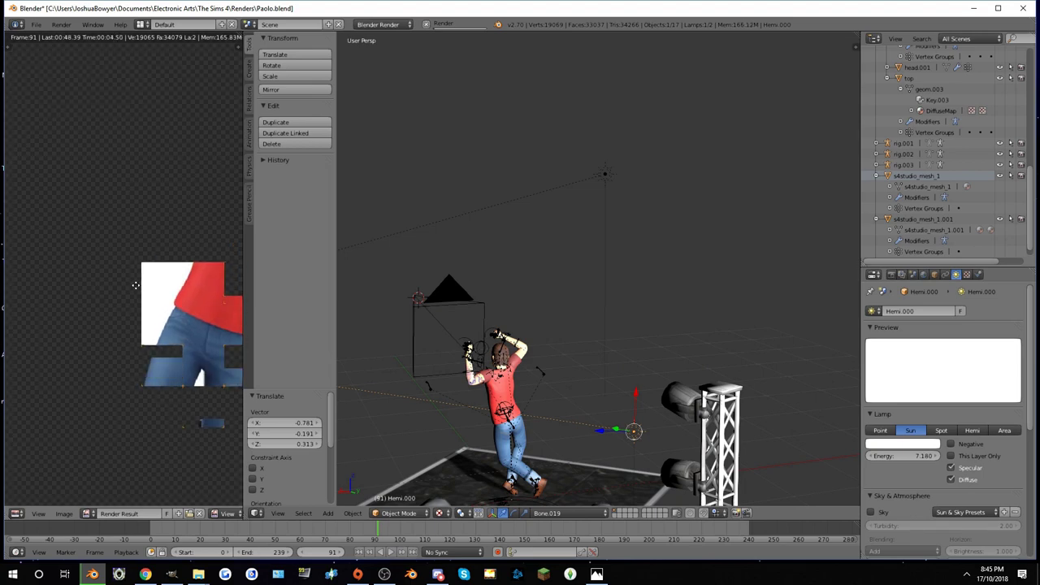
middle_drag(380, 337, 240, 296)
scroll(201, 284, down, 2)
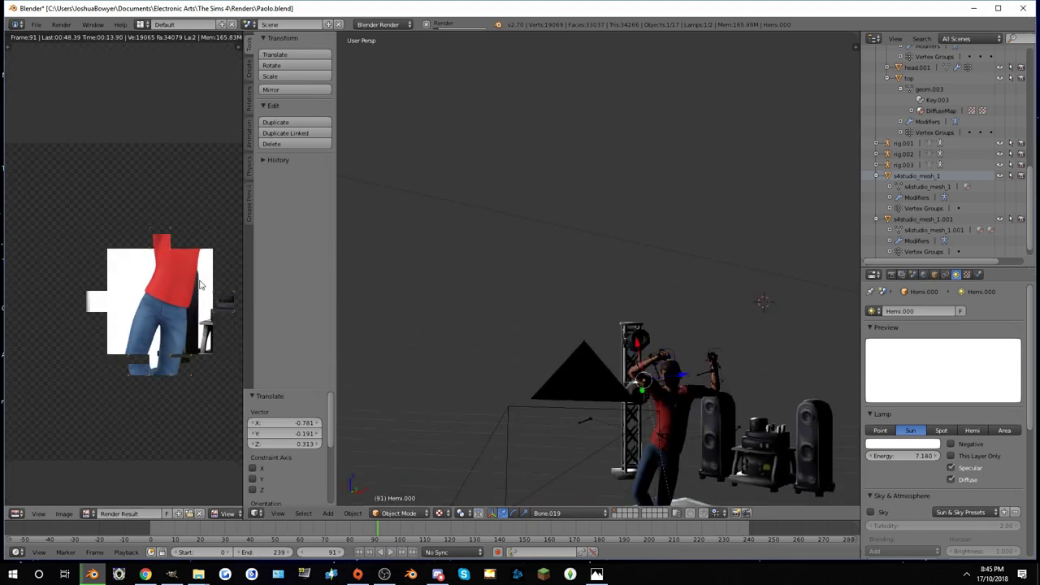
scroll(201, 284, up, 2)
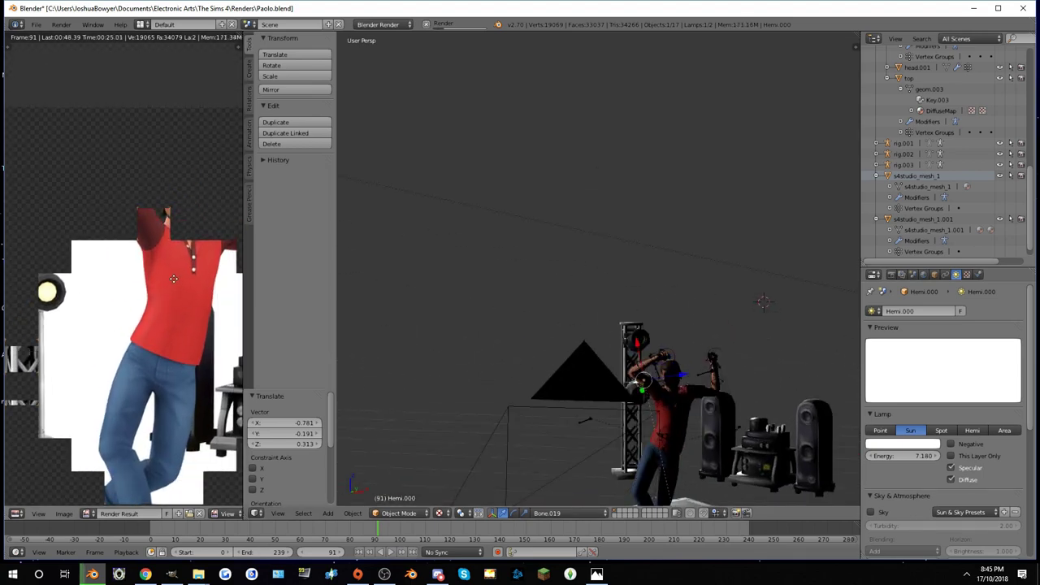
scroll(942, 390, down, 3)
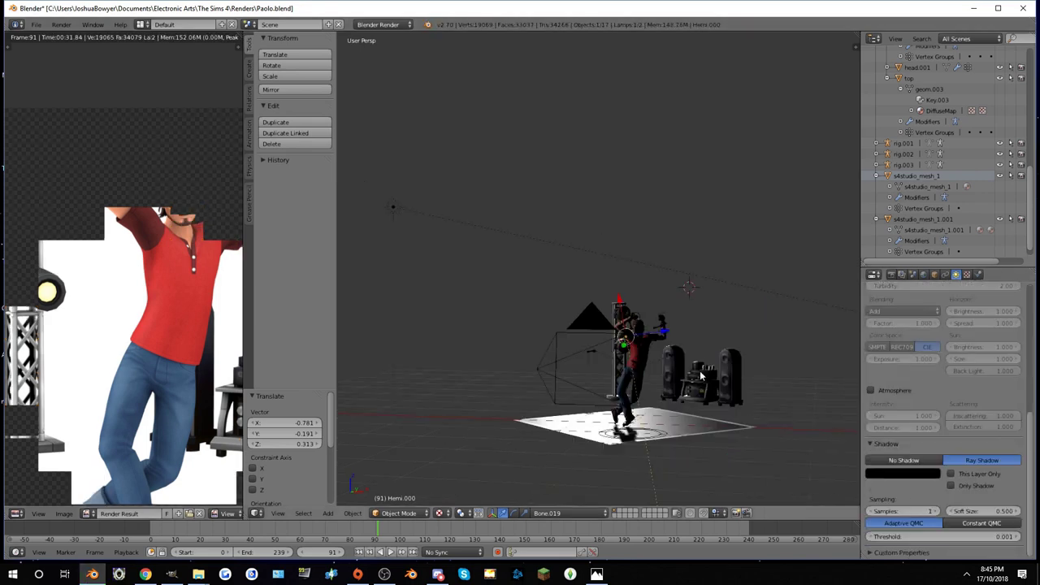
scroll(942, 390, down, 3)
Tilt the lamp to change the light direction and render the camera view with shadows.
middle_drag(618, 366, 682, 384)
key(KP_0)
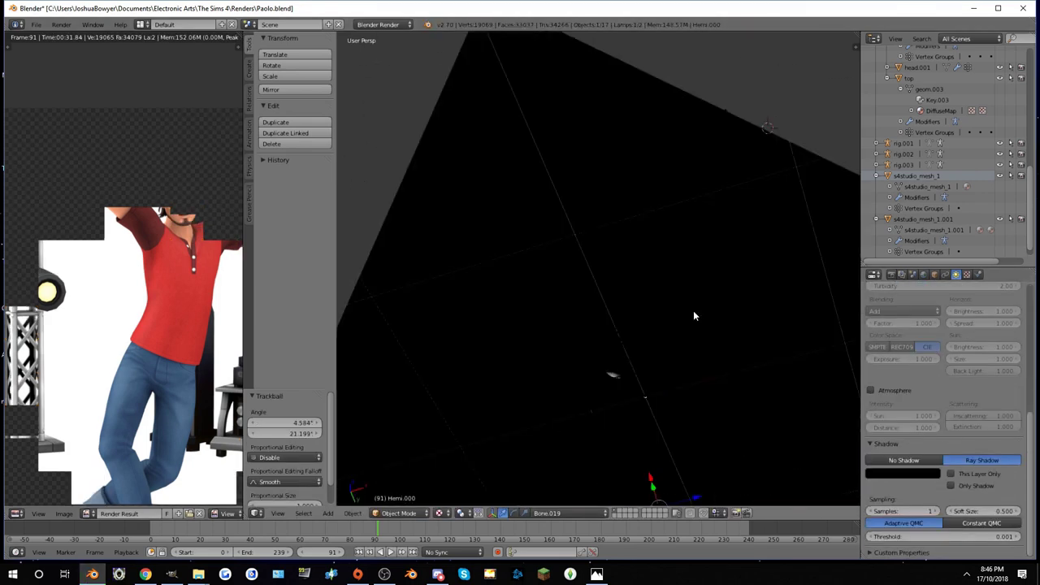
click(692, 311)
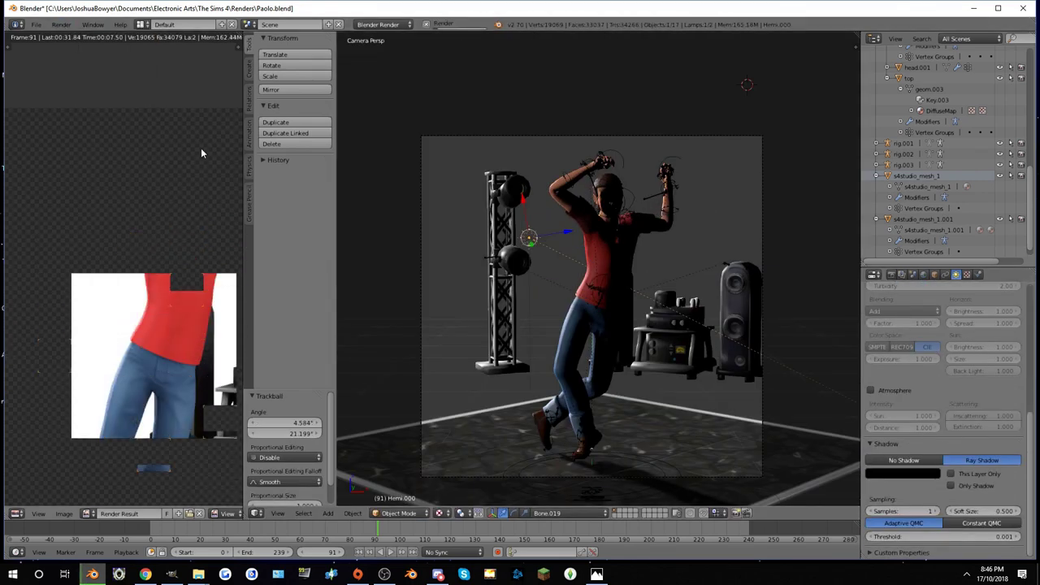
scroll(165, 204, down, 3)
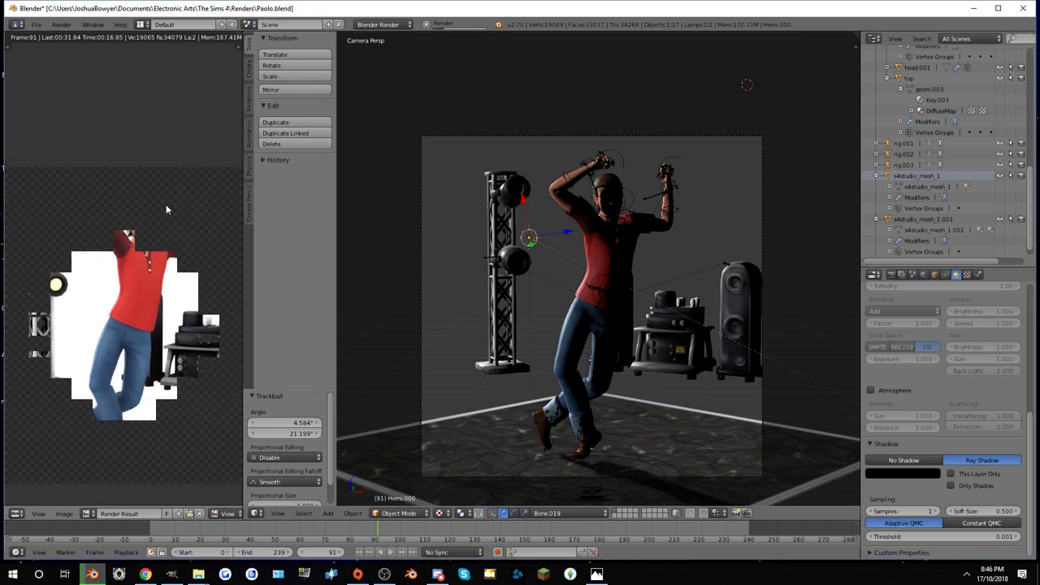
scroll(166, 208, up, 4)
mouse_move(165, 204)
middle_down()
mouse_move(161, 219)
mouse_move(173, 230)
middle_up()
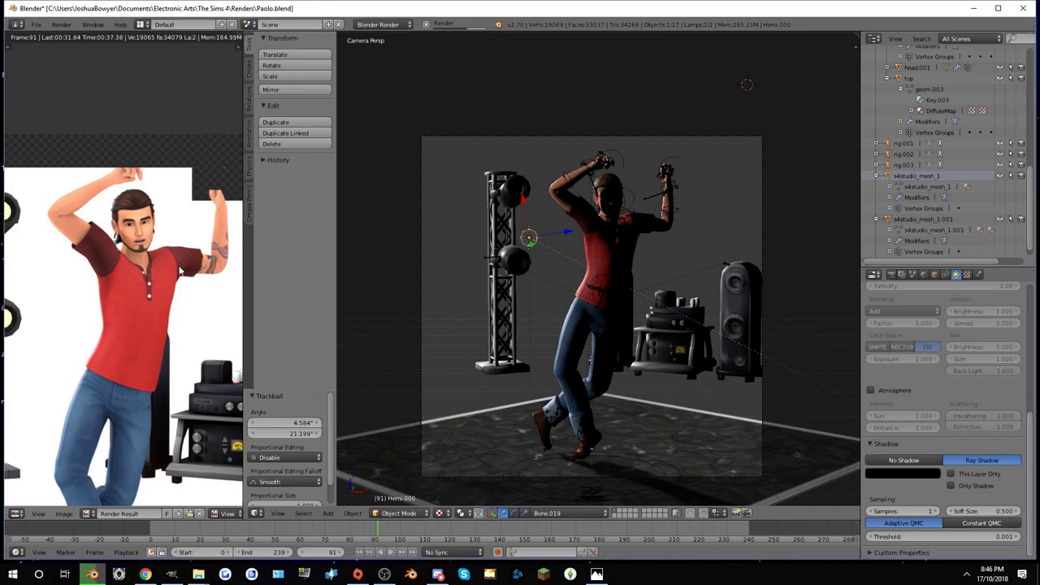
scroll(180, 270, down, 2)
scroll(161, 286, down, 1)
Save Paolo.blend, overwriting the existing file.
scroll(640, 268, up, 3)
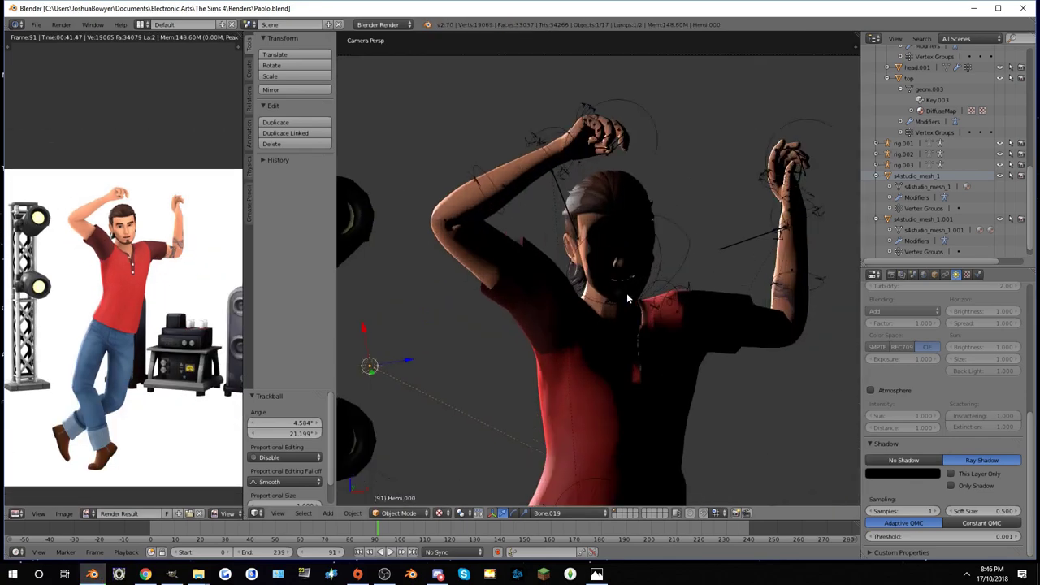
scroll(626, 292, up, 1)
scroll(686, 301, down, 1)
key(ctrl+s)
click(686, 301)
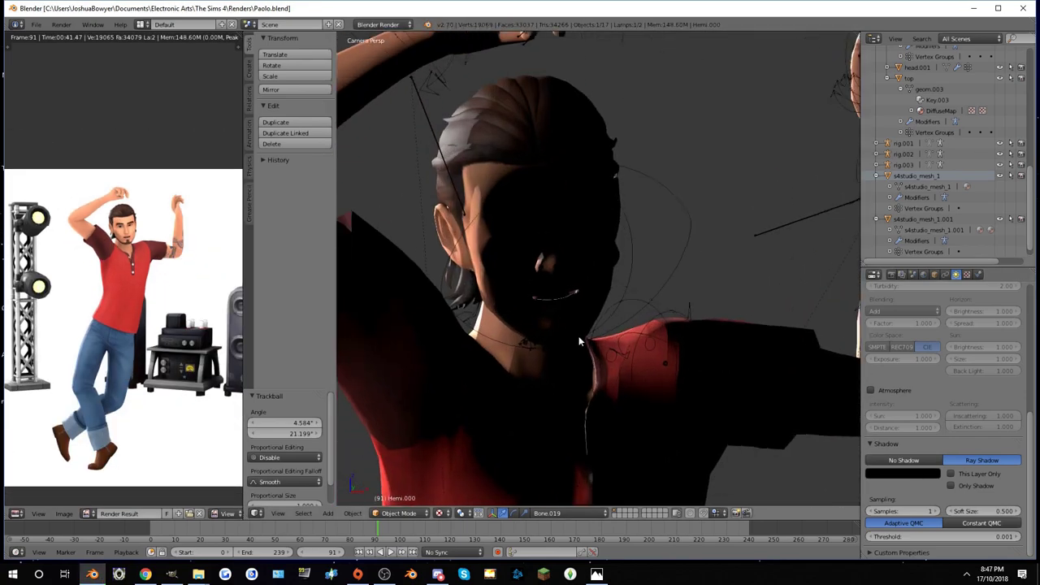
Duplicate a lamp and rotate the copy to a new angle.
scroll(578, 336, down, 5)
middle_drag(518, 319, 548, 243)
key(shift+d)
click(617, 211)
key(r)
key(r)
click(690, 178)
In front view, rotate one of the character's facial bones.
key(KP_1)
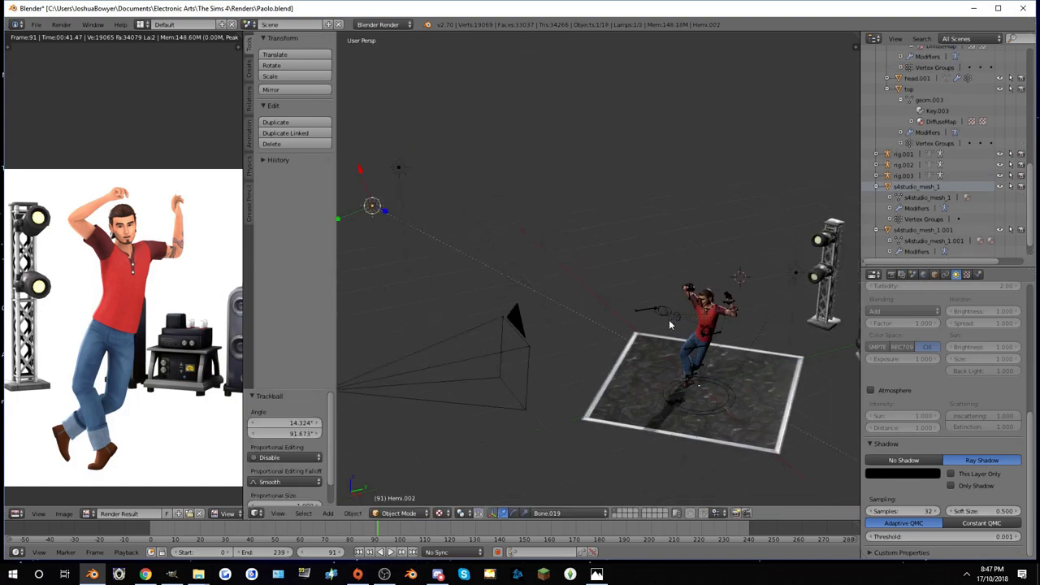
scroll(644, 286, up, 5)
scroll(619, 250, down, 2)
scroll(557, 268, up, 1)
scroll(557, 268, up, 3)
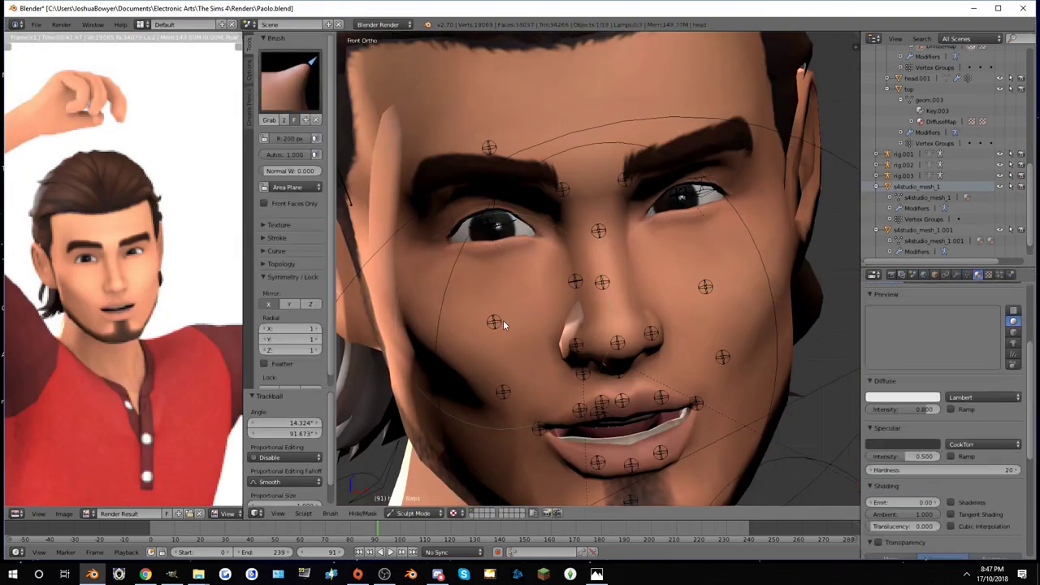
right_click(502, 320)
key(r)
click(514, 325)
scroll(546, 220, up, 2)
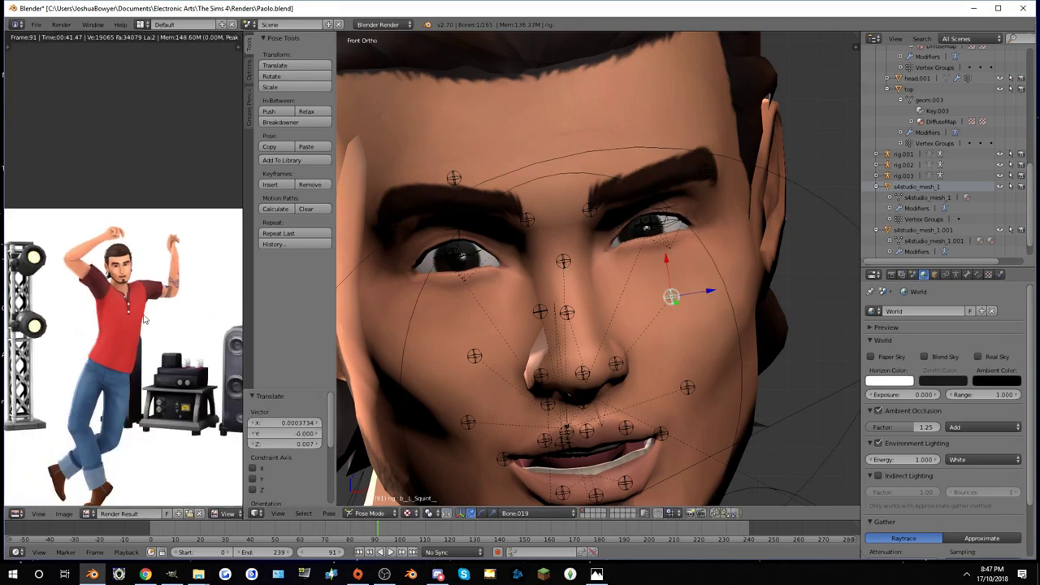
scroll(536, 321, down, 5)
Delete the extra duplicated lamp, leaving two lamps.
key(ctrl+Tab)
key(Delete)
scroll(542, 334, up, 3)
Save over Paolo.blend and select the Hemi.000 lamp.
key(space)
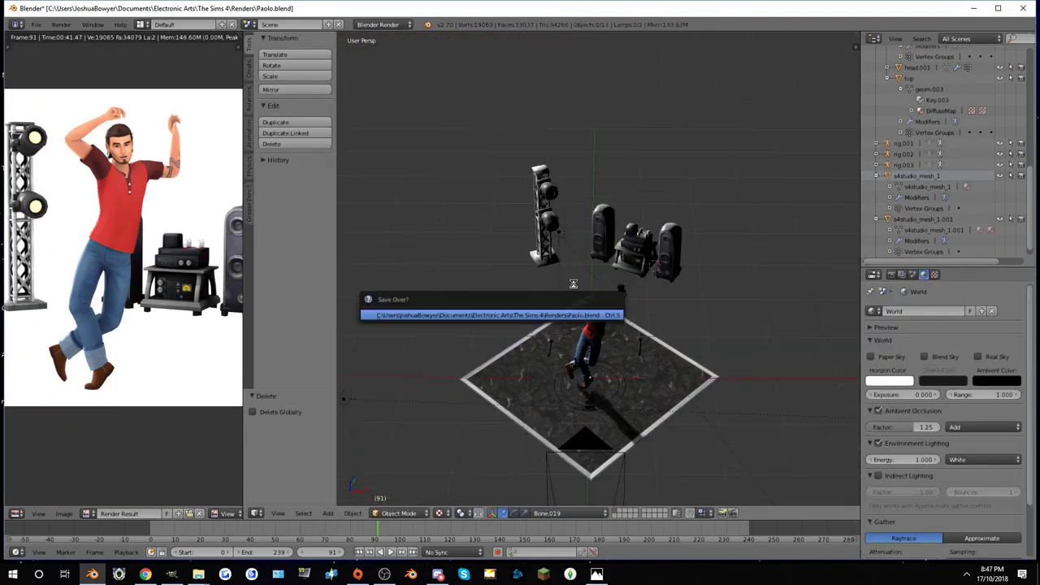
text(hemi)
key(Return)
click(901, 398)
click(893, 297)
Render trial versions of the scene with magenta and then green Hemi.000 light.
key(F12)
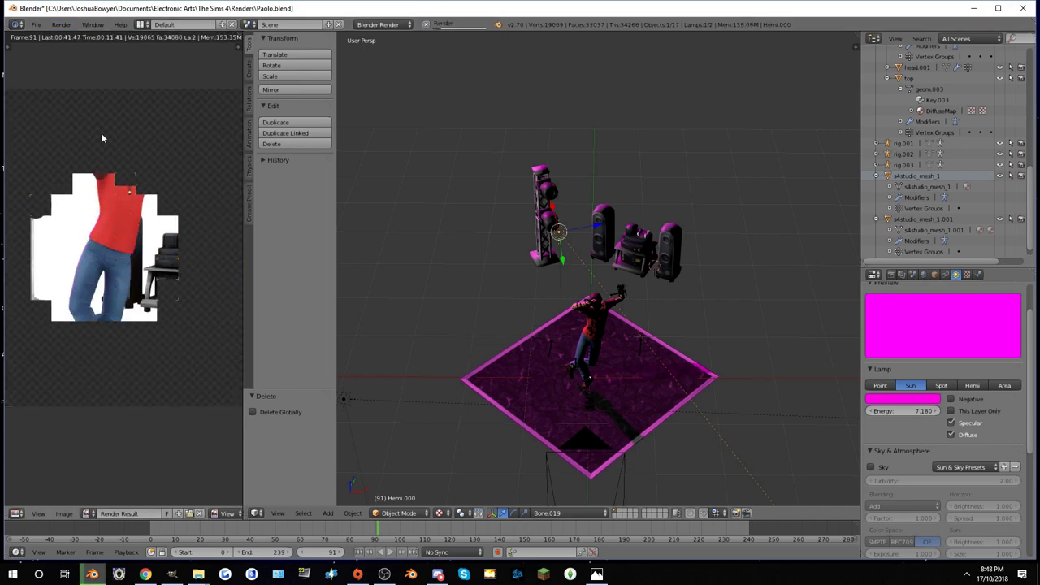
key(F12)
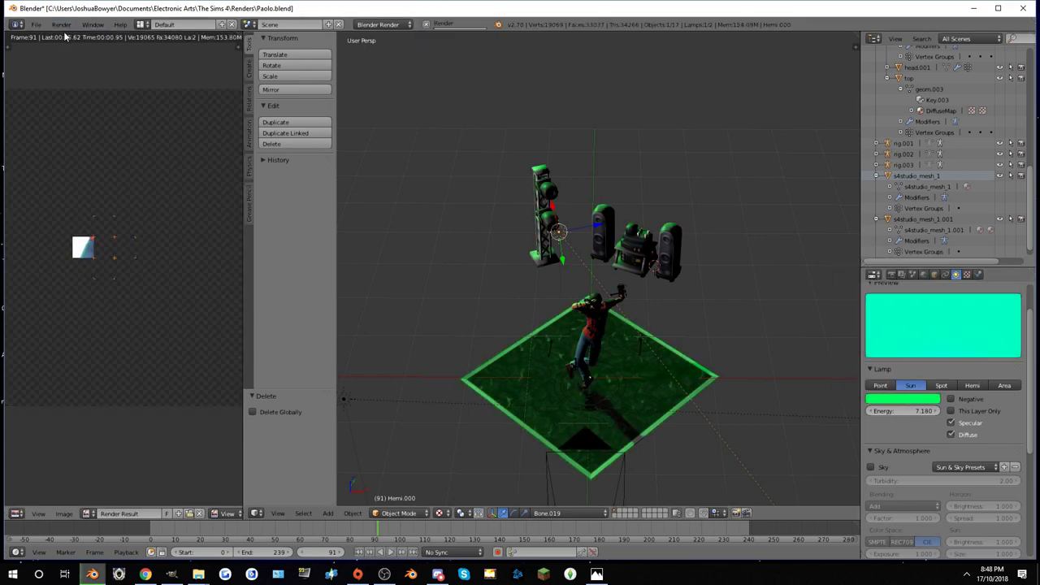
scroll(597, 268, up, 3)
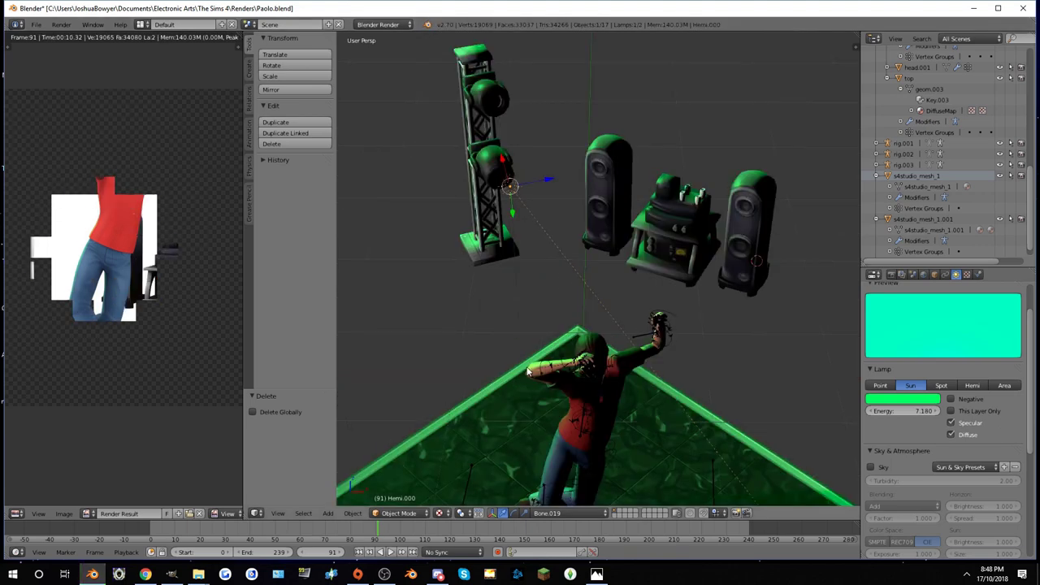
Reset the lamp to white, re-tilt it, and render again.
key(r)
key(r)
key(F12)
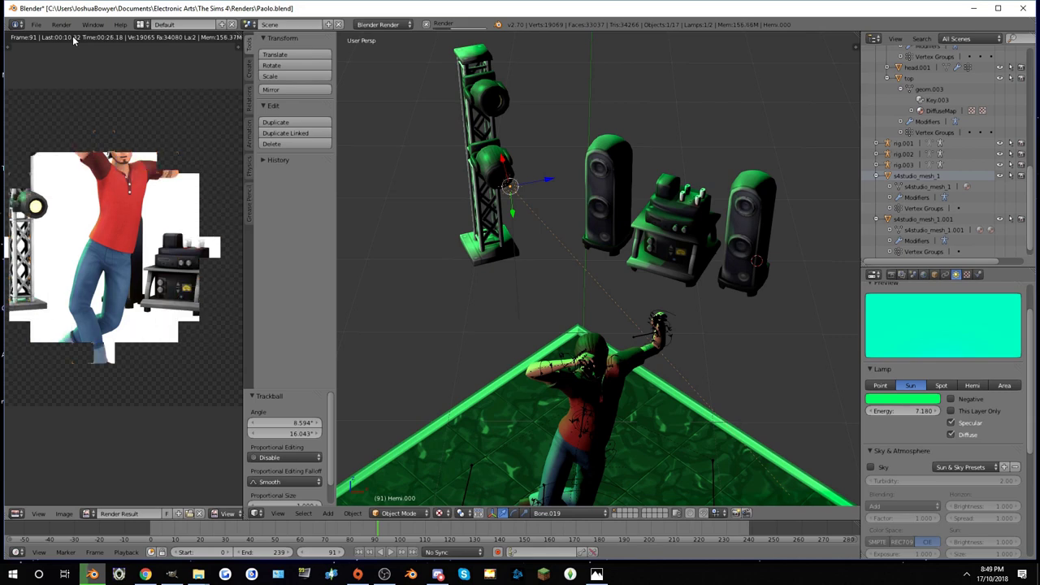
scroll(122, 284, up, 4)
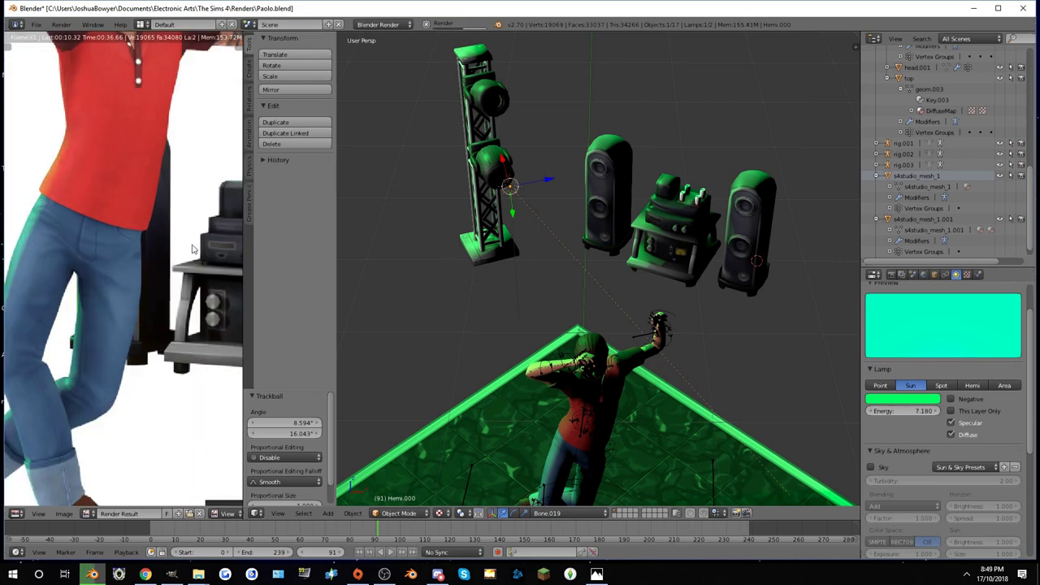
scroll(122, 284, up, 1)
scroll(122, 284, down, 4)
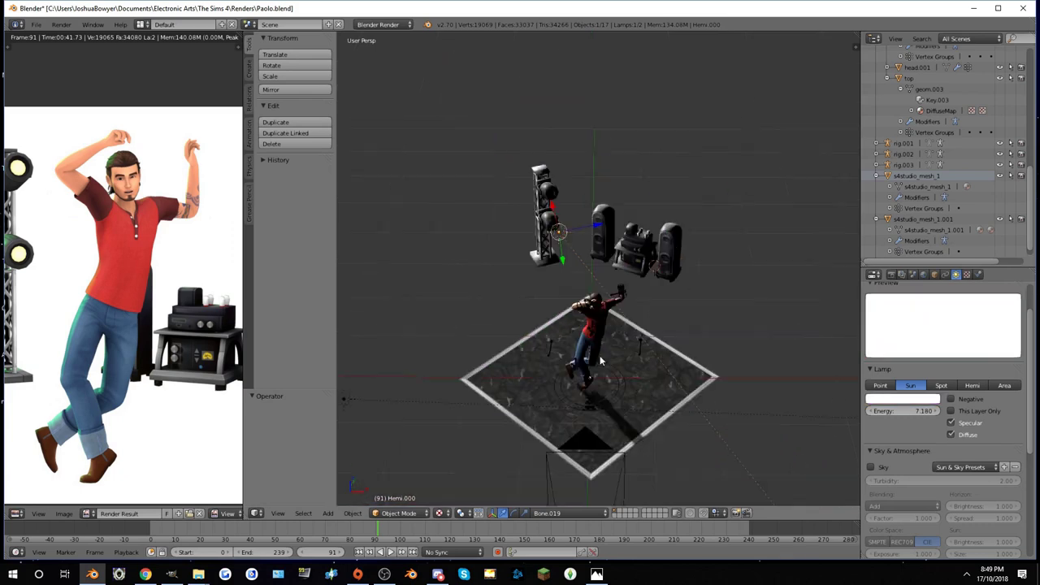
Confirm the lamp's new tilt and render to check the lighting.
click(578, 351)
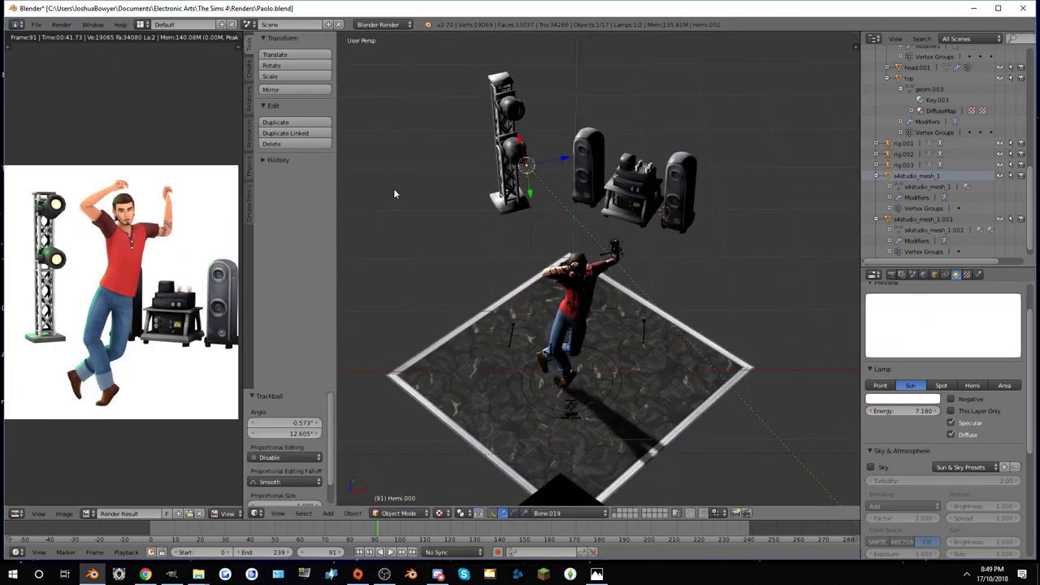
key(F12)
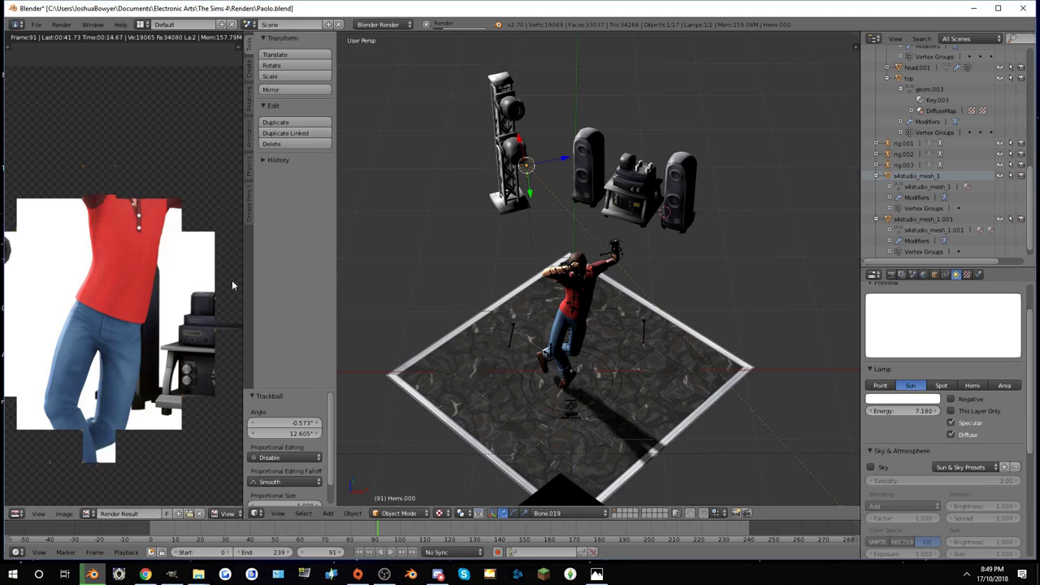
scroll(602, 343, up, 3)
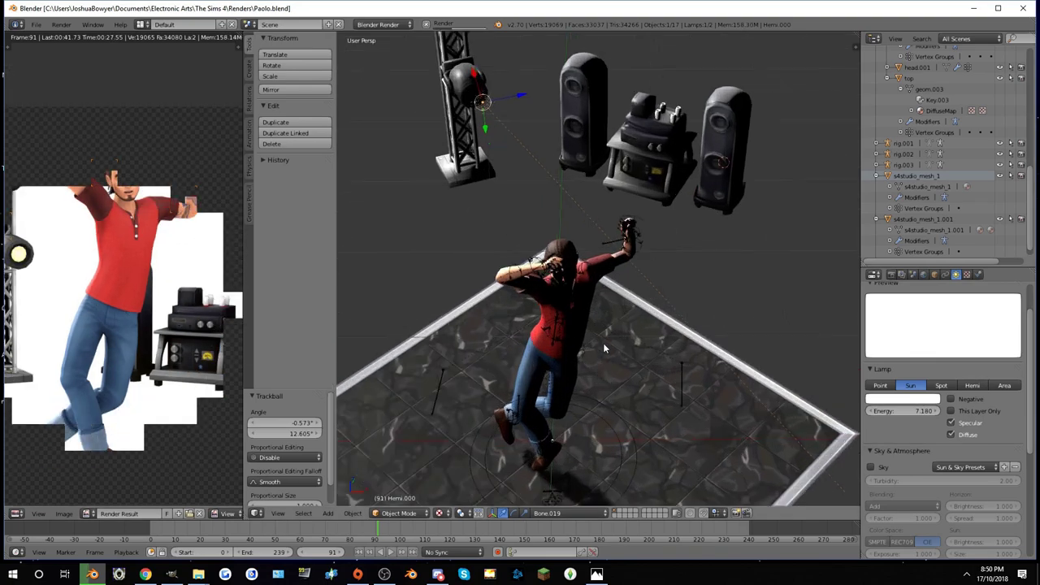
Orbit to the dancer's face and re-pose the left mouth-corner bone to 23.805°.
middle_drag(603, 343, 598, 252)
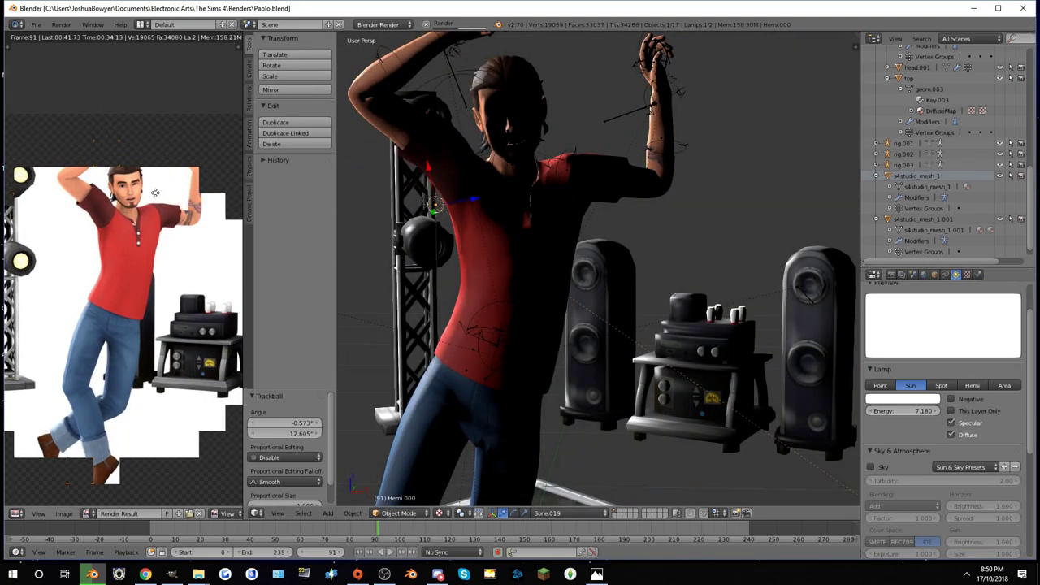
scroll(492, 328, up, 2)
scroll(493, 328, up, 1)
middle_drag(492, 328, 581, 369)
scroll(581, 369, down, 3)
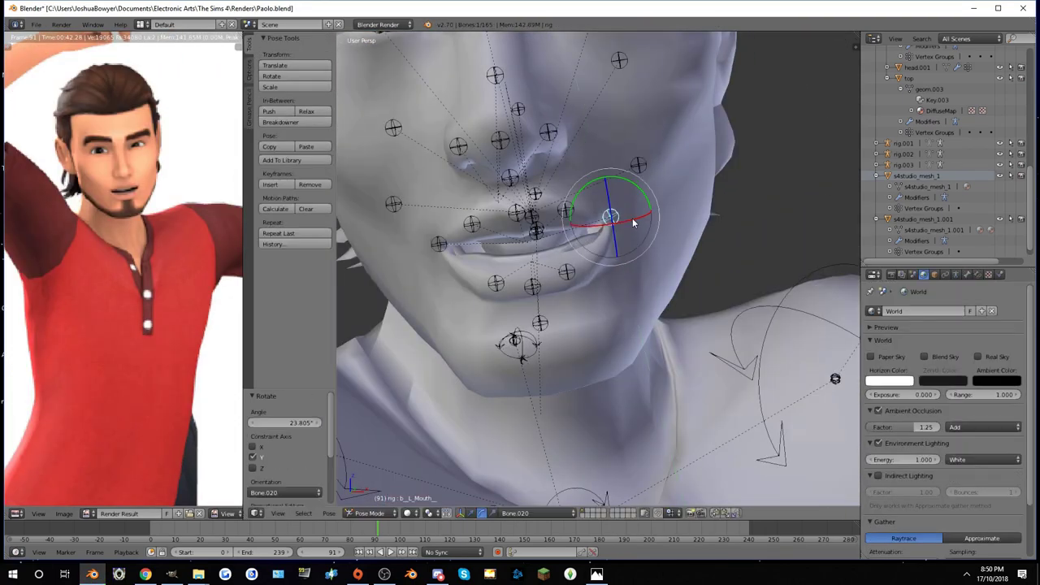
right_click(439, 243)
scroll(512, 470, down, 6)
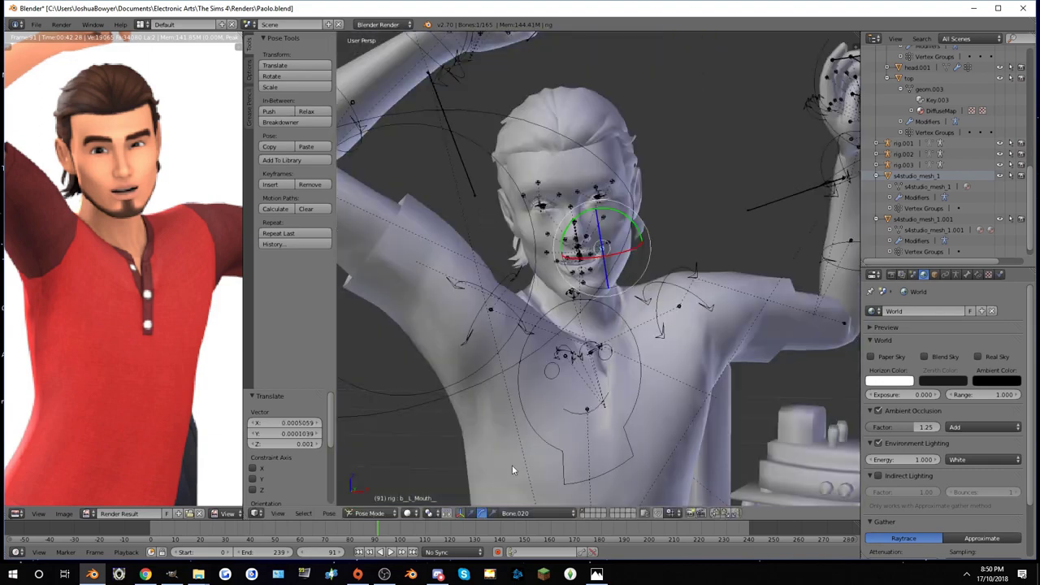
Preview the face in Rendered shading, then return to Textured display.
click(435, 455)
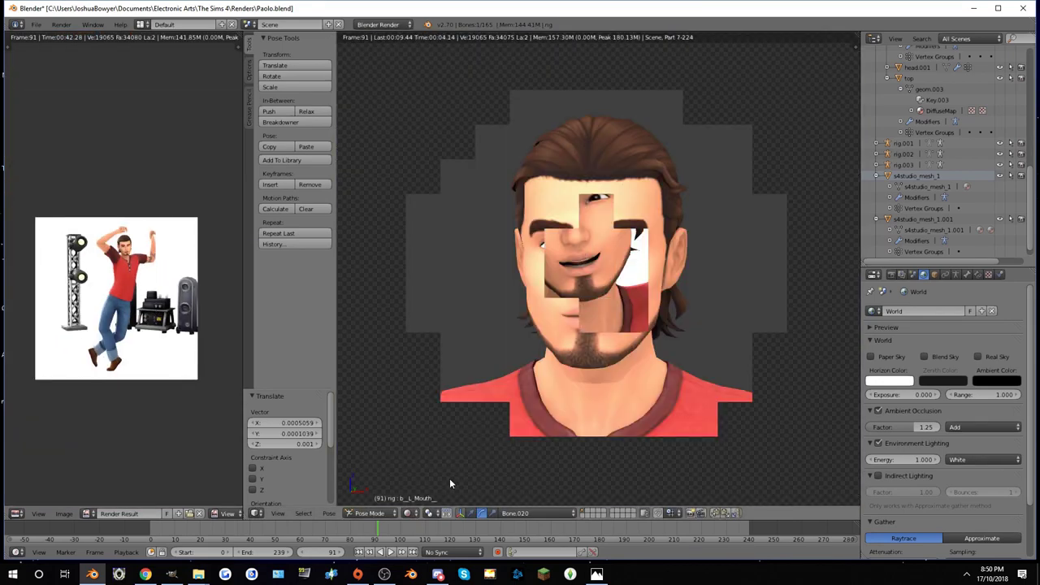
click(407, 513)
click(436, 471)
Widen the render result area and zoom out to the whole scene.
drag(336, 315, 436, 315)
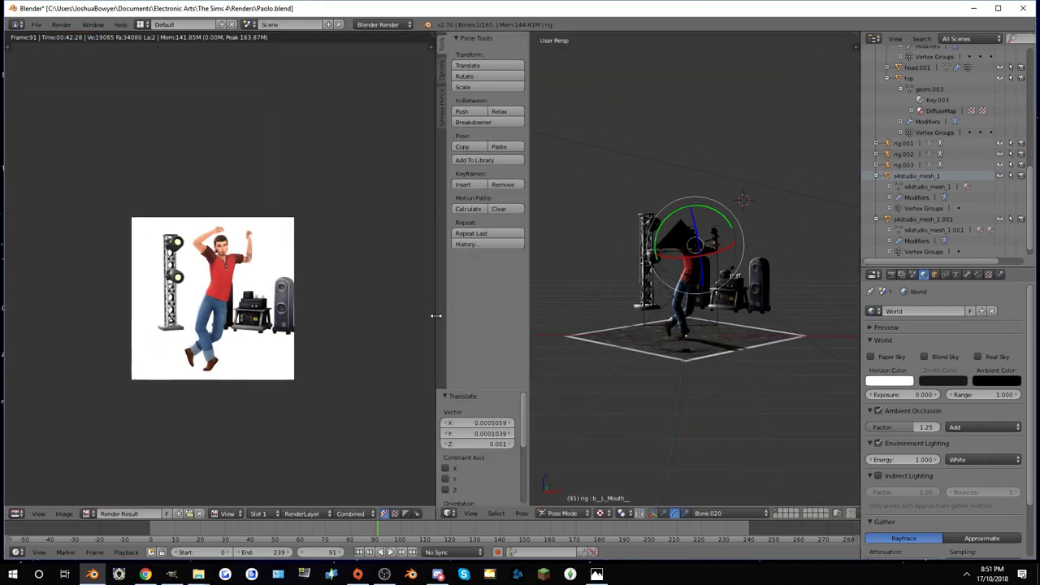
scroll(203, 316, up, 4)
middle_drag(649, 324, 694, 375)
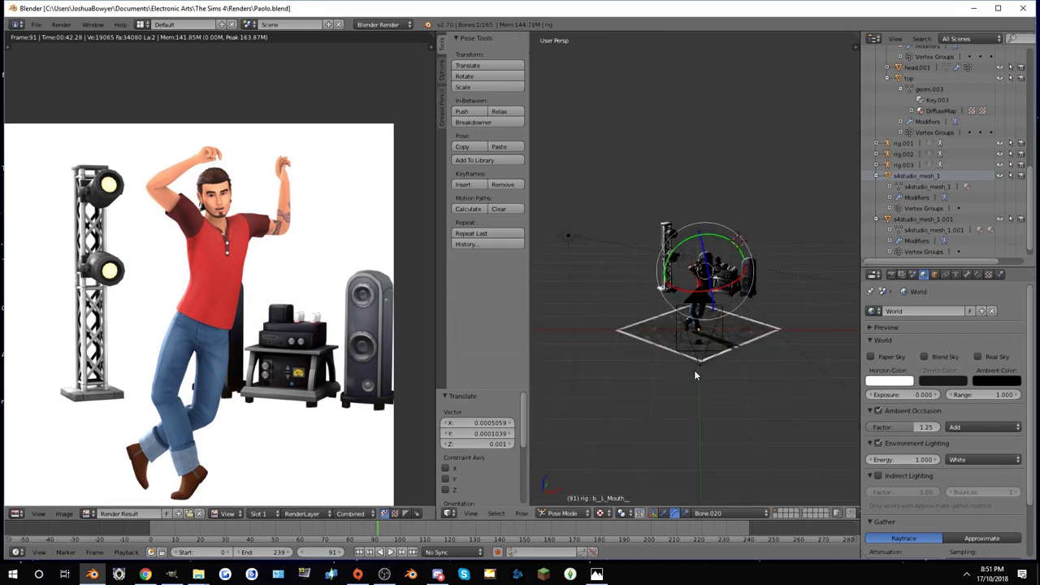
Set render resolution to 4000 × 4000 px at 50% and render the frame.
click(892, 276)
scroll(934, 365, up, 2)
scroll(934, 366, up, 2)
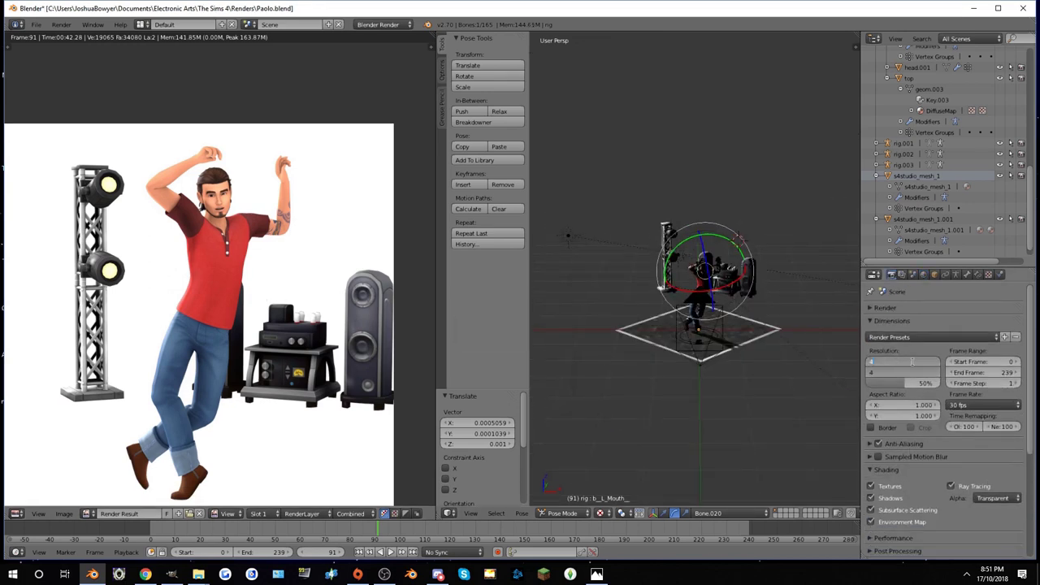
scroll(242, 221, down, 4)
key(F12)
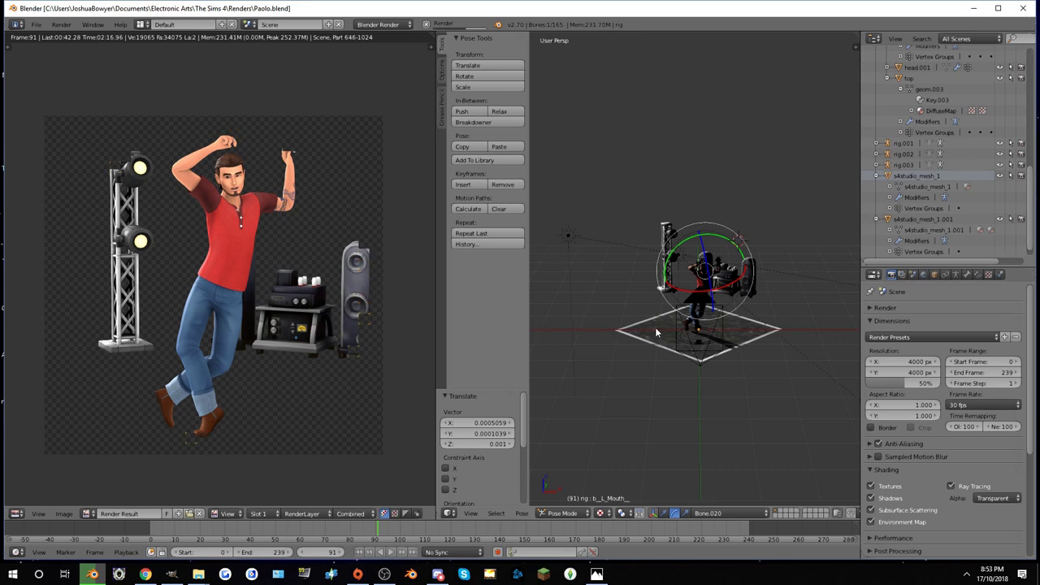
Save the character render as PaoloRender.png.
click(63, 514)
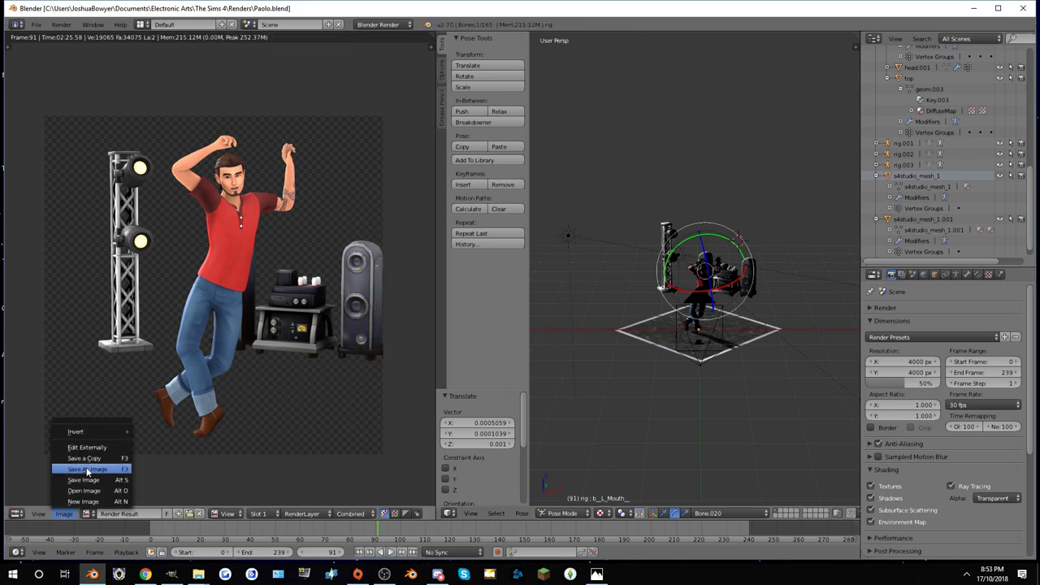
click(89, 463)
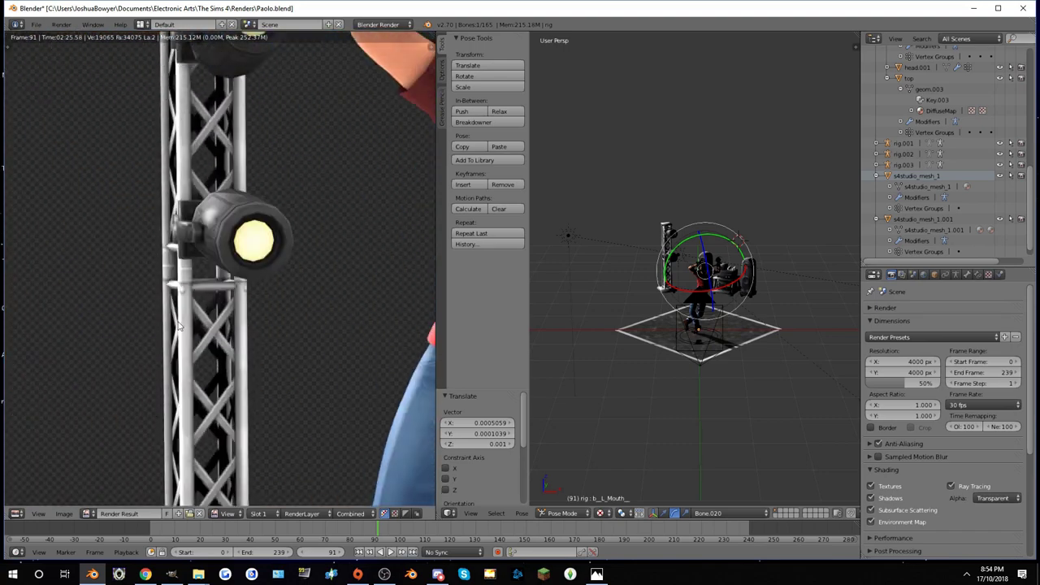
drag(1031, 214, 1036, 121)
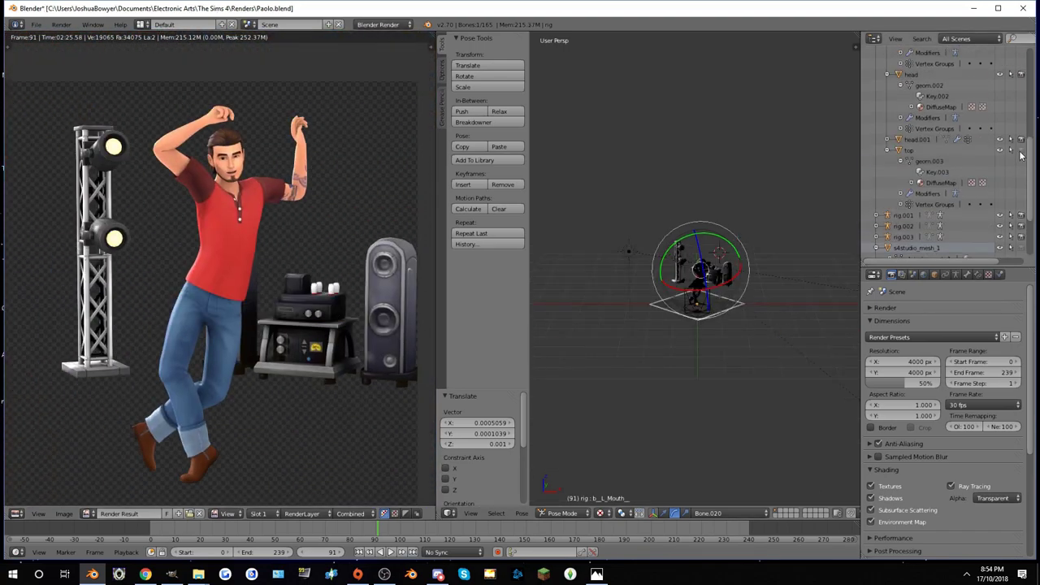
scroll(1022, 136, down, 10)
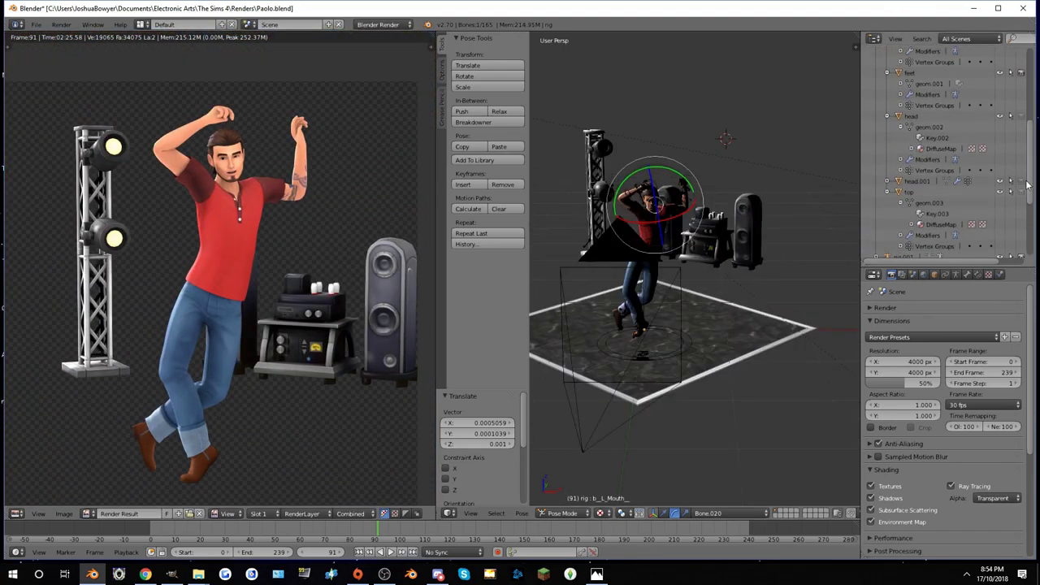
Render the dance floor alone, save it as DanceFloor.png, and move to GIMP.
click(63, 24)
click(82, 38)
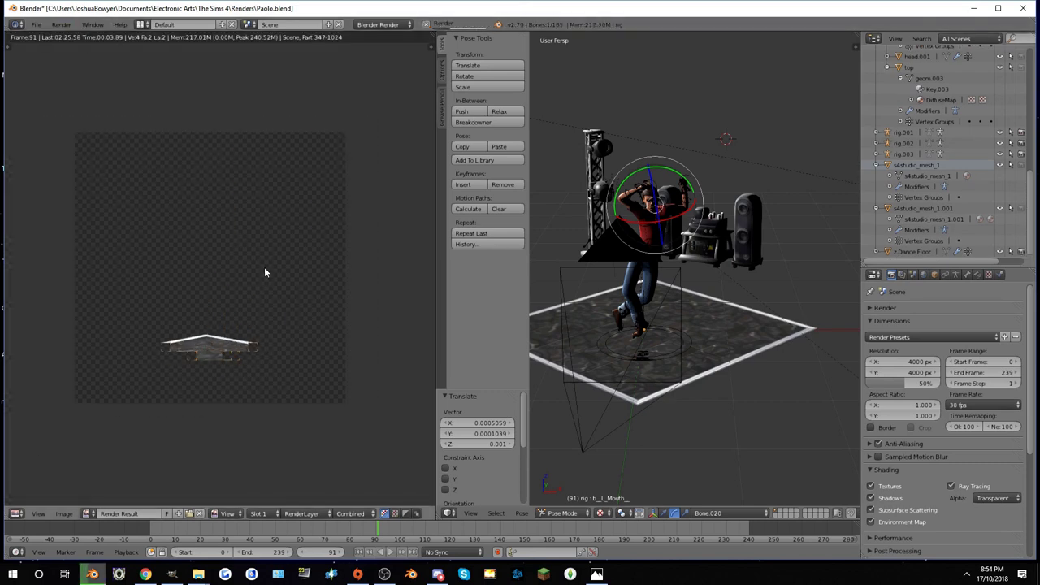
scroll(243, 358, up, 1)
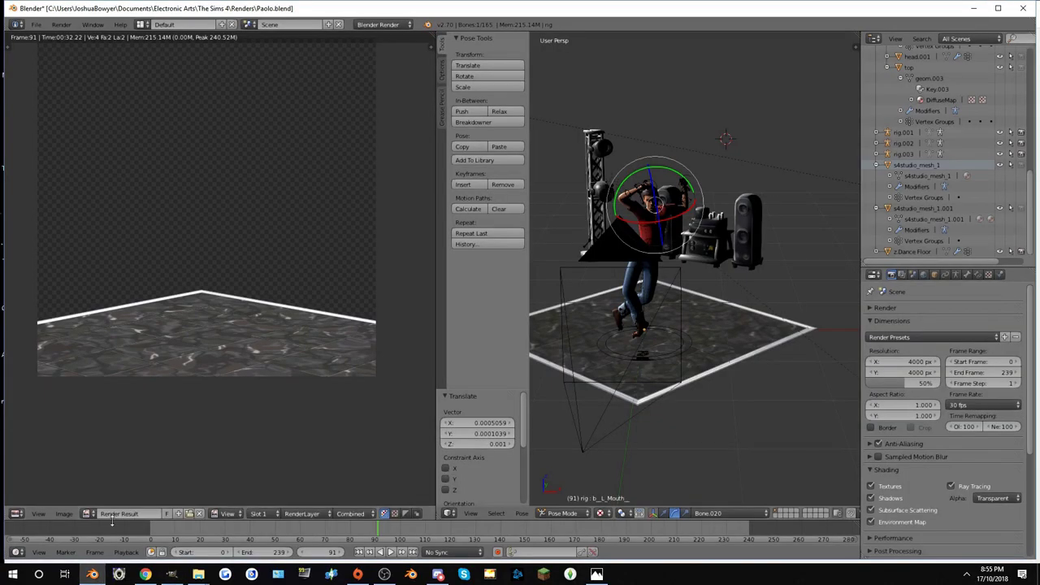
key(F3)
key(Return)
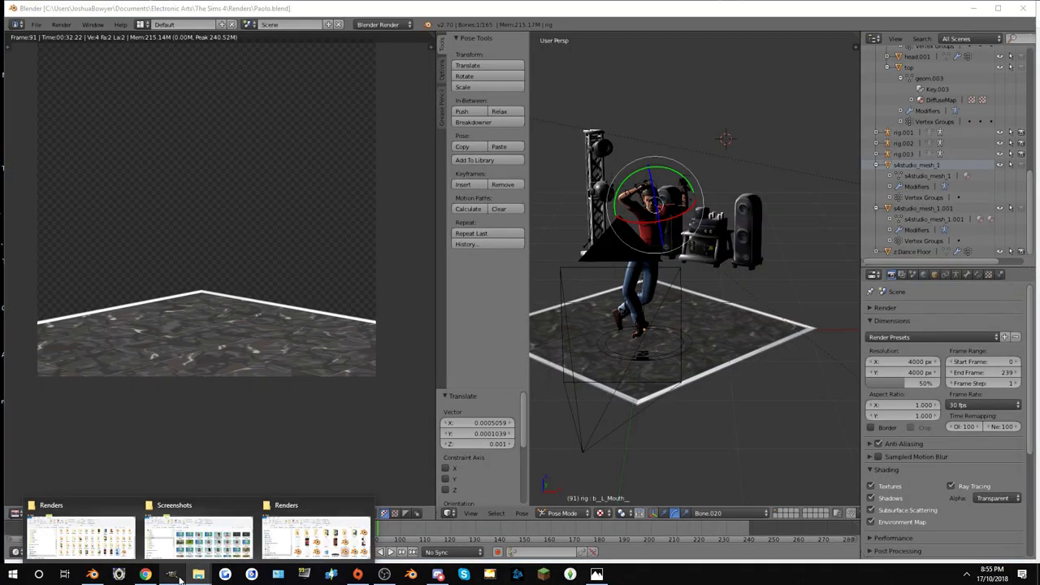
click(81, 540)
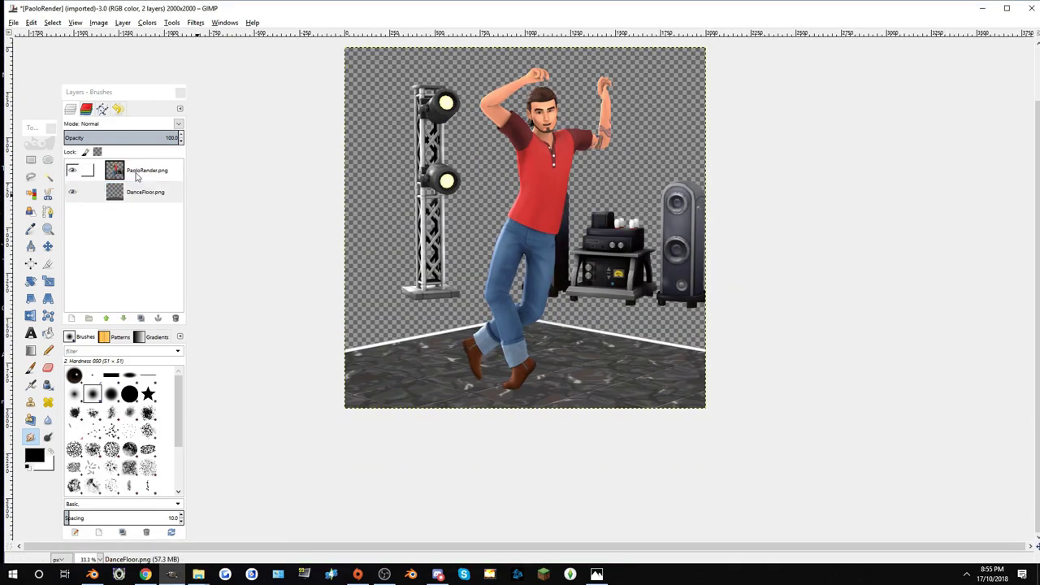
Move the new white layer to the bottom as the background.
drag(114, 170, 124, 228)
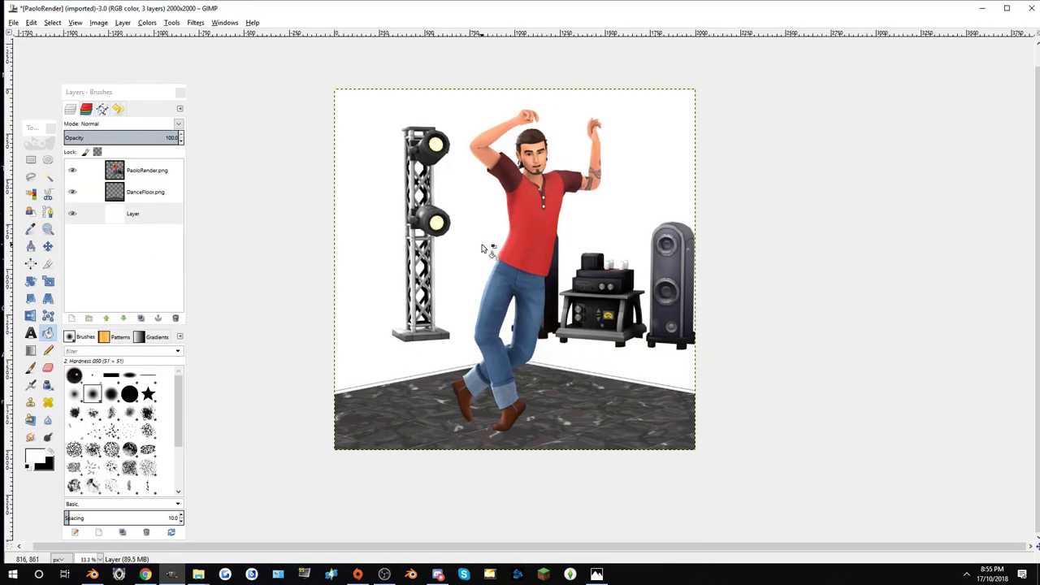
ctrl+scroll(487, 243, up, 2)
ctrl+scroll(590, 188, down, 1)
Lasso two triangular boot shadows, fill them black, and place the layer above the dance floor.
key(f)
ctrl+scroll(476, 278, up, 2)
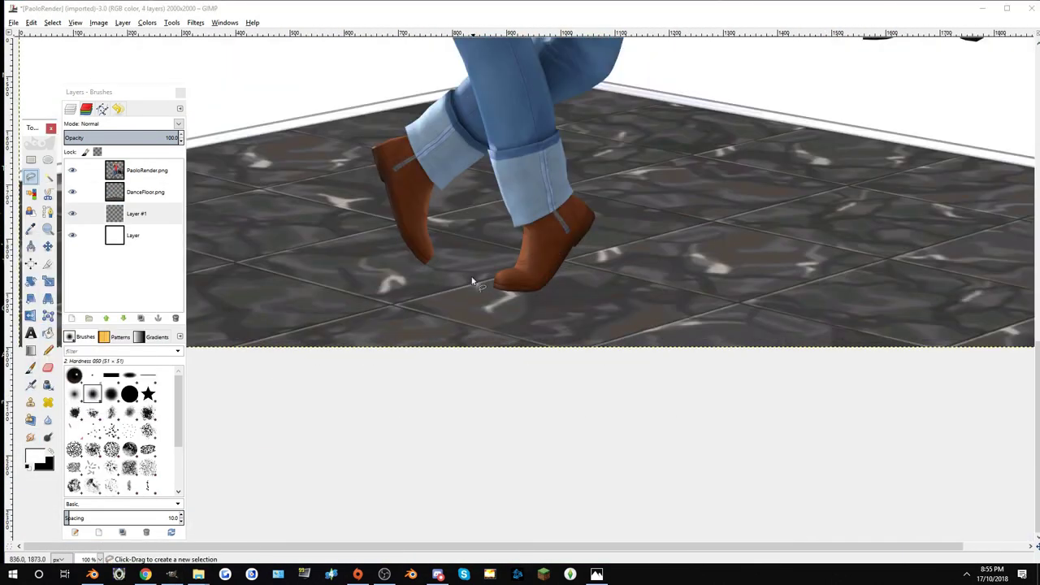
ctrl+scroll(476, 279, up, 1)
click(400, 291)
click(682, 286)
click(681, 385)
click(583, 317)
key(Return)
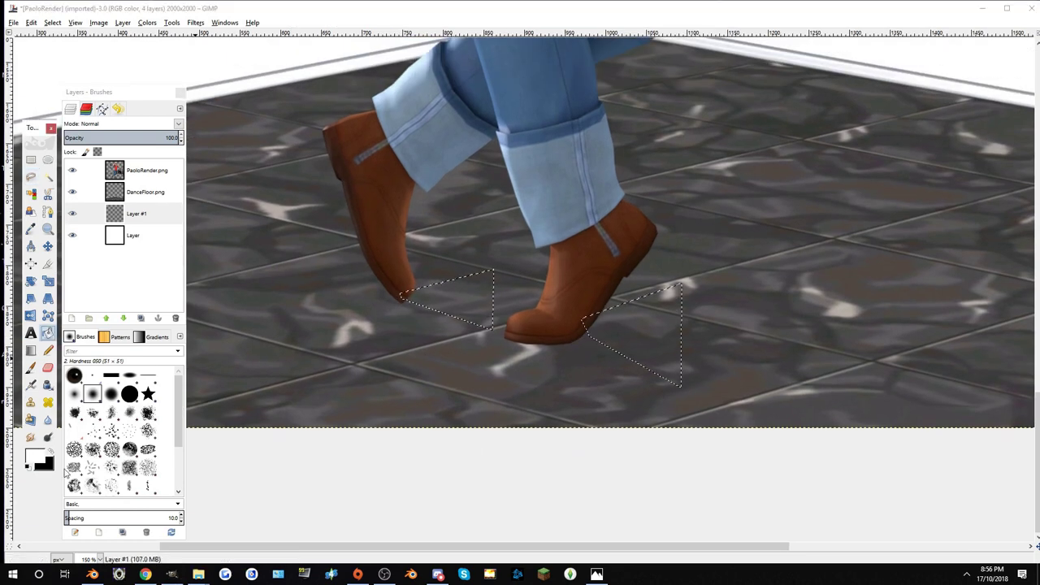
drag(139, 216, 140, 193)
key(ctrl+shift+a)
Try a Gaussian Blur, undo it, and ellipse-select an oval under the boot's toe.
click(195, 21)
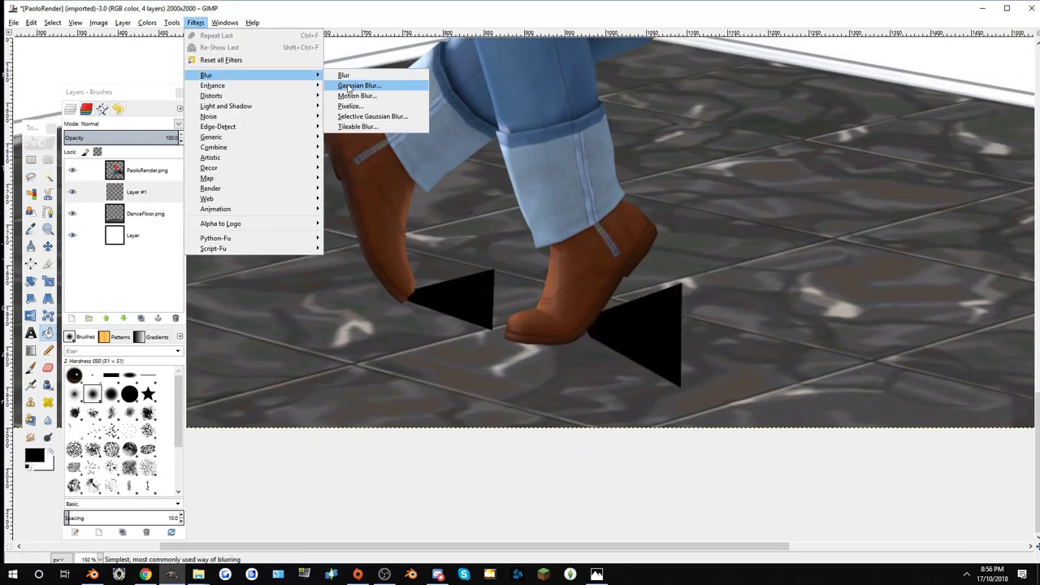
click(374, 86)
key(Return)
key(ctrl+z)
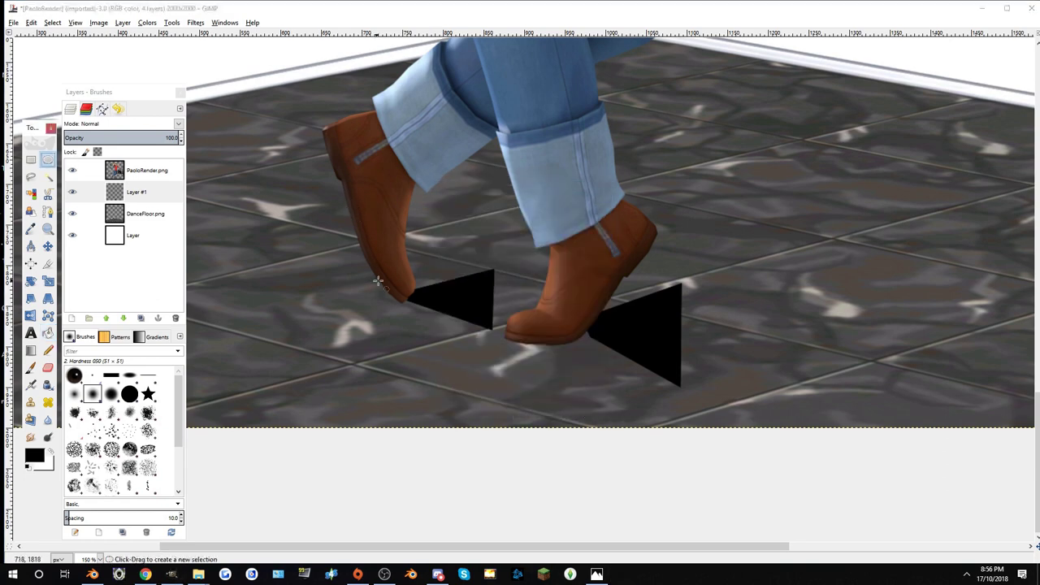
click(48, 159)
drag(496, 322, 605, 348)
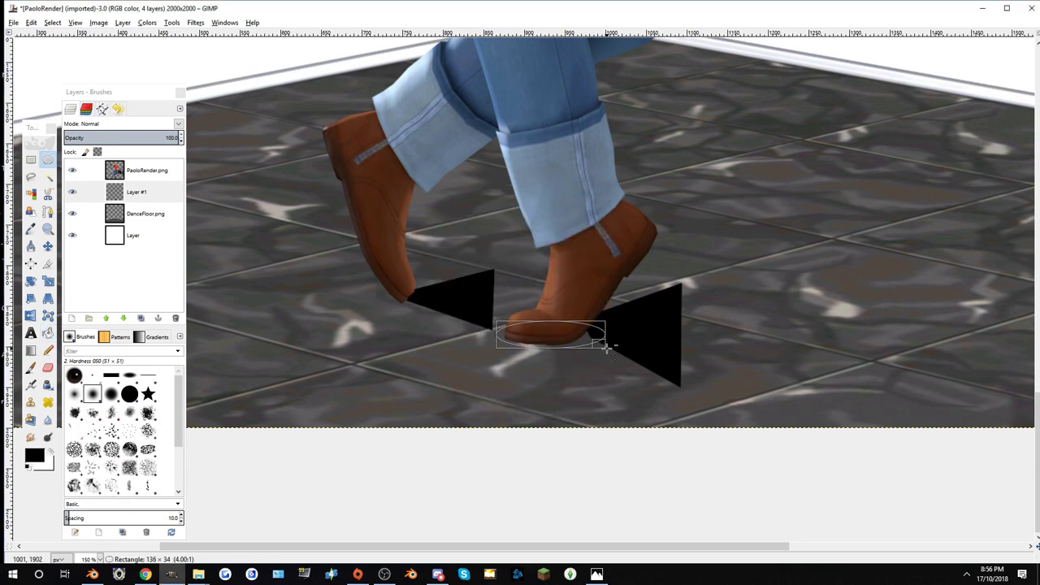
Soften the shadows with Gaussian Blur and lower the layer opacity to 56.6%.
click(195, 22)
click(232, 42)
key(Return)
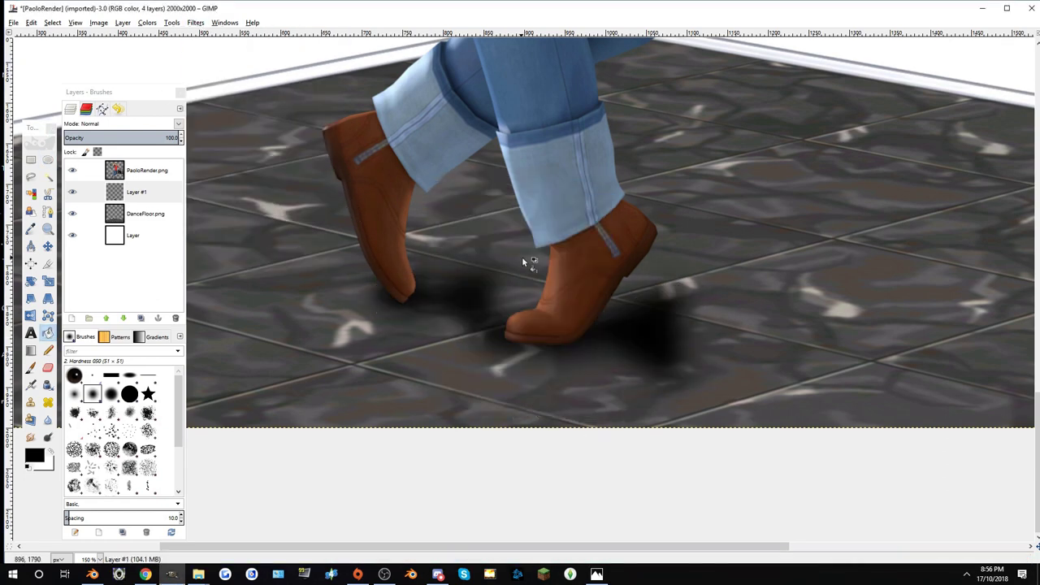
ctrl+scroll(522, 256, down, 3)
click(141, 138)
scroll(478, 200, down, 2)
Freehand-select another triangular shadow area under the boots.
click(124, 318)
click(31, 176)
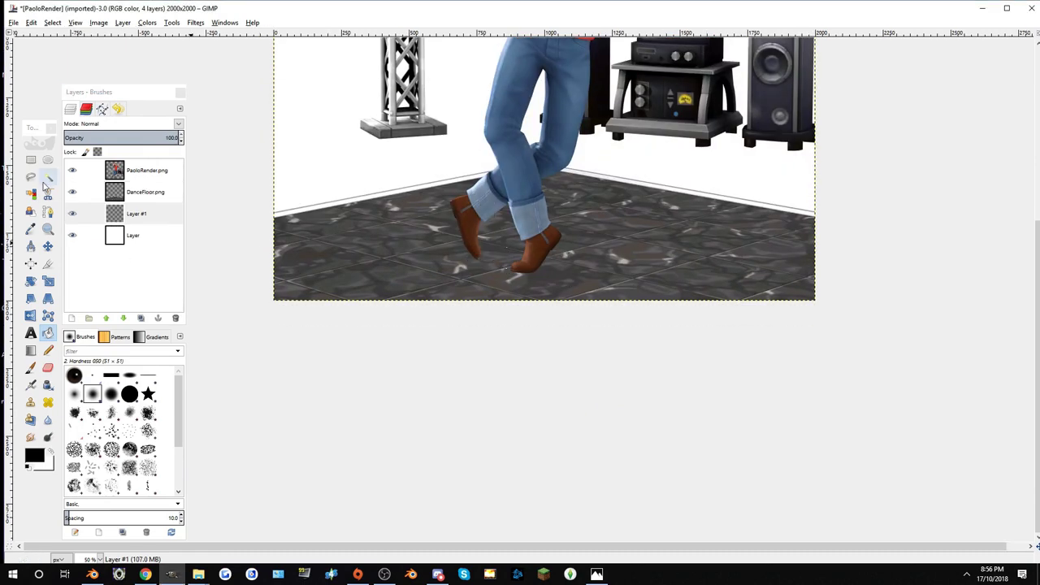
ctrl+scroll(488, 220, up, 4)
click(378, 358)
click(583, 341)
double_click(584, 486)
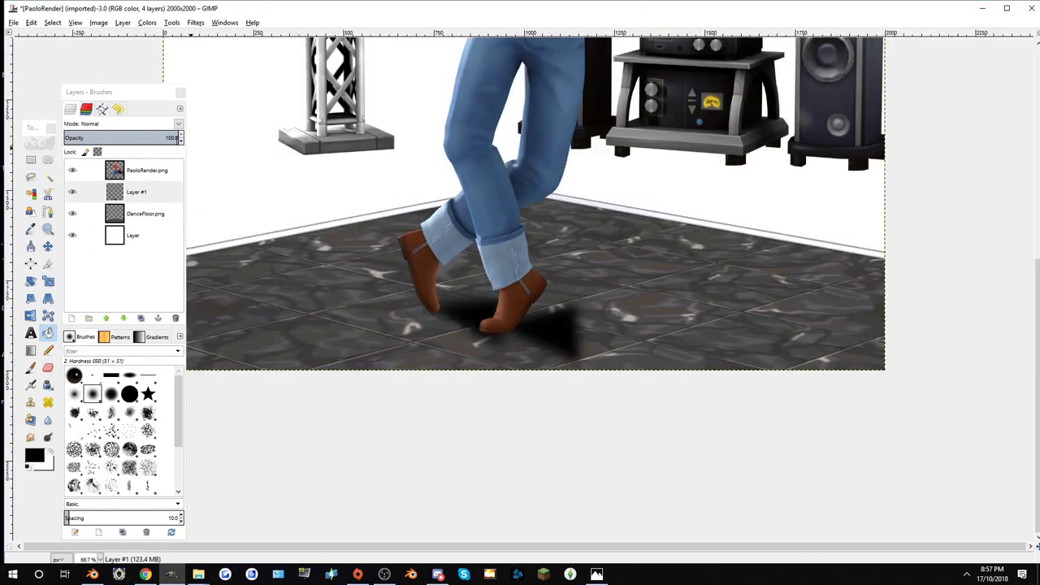
Try several blending modes on the shadow layer and settle on Multiply.
click(122, 123)
click(89, 276)
click(122, 124)
click(89, 162)
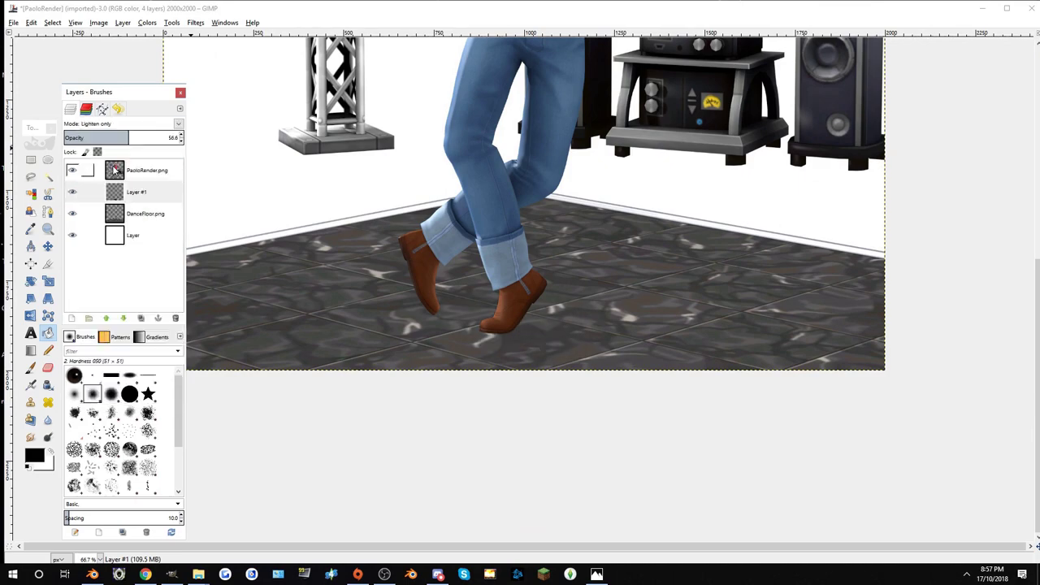
click(121, 124)
click(89, 154)
click(122, 124)
click(89, 203)
Zoom out to the whole picture and add a new layer for contact shadows.
key(m)
ctrl+scroll(592, 385, down, 2)
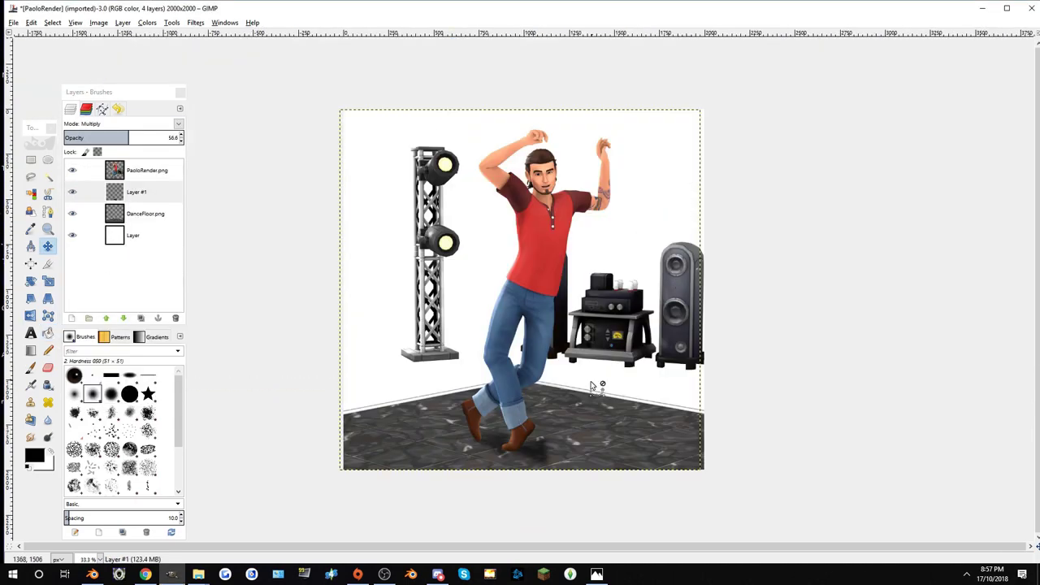
ctrl+scroll(487, 431, up, 6)
key(shift+ctrl+n)
Create transparent Layer #2 and paint black dabs under both boot toes.
click(86, 408)
key(p)
click(465, 333)
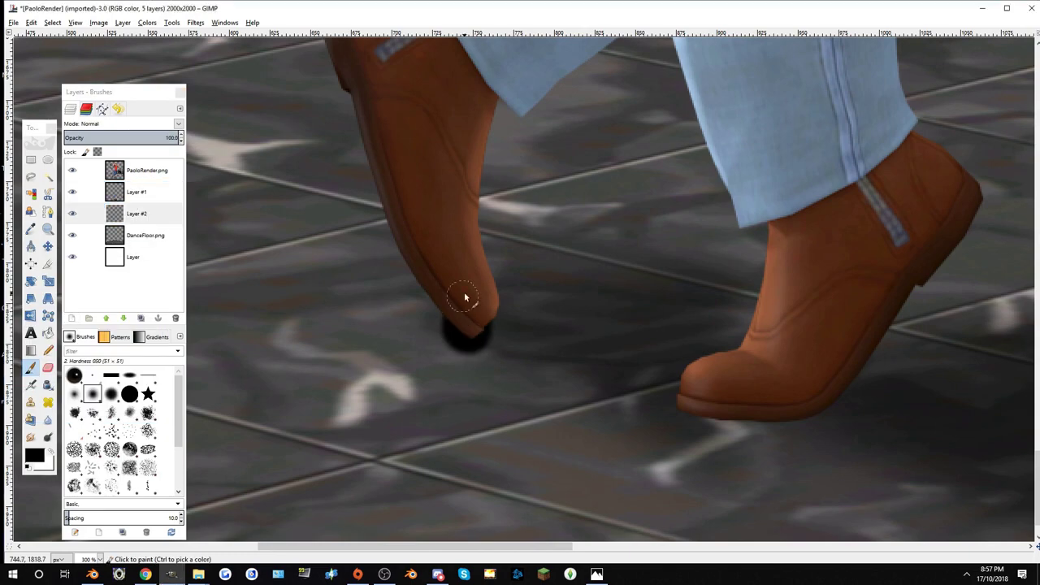
click(508, 342)
scroll(496, 371, right, 3)
click(652, 401)
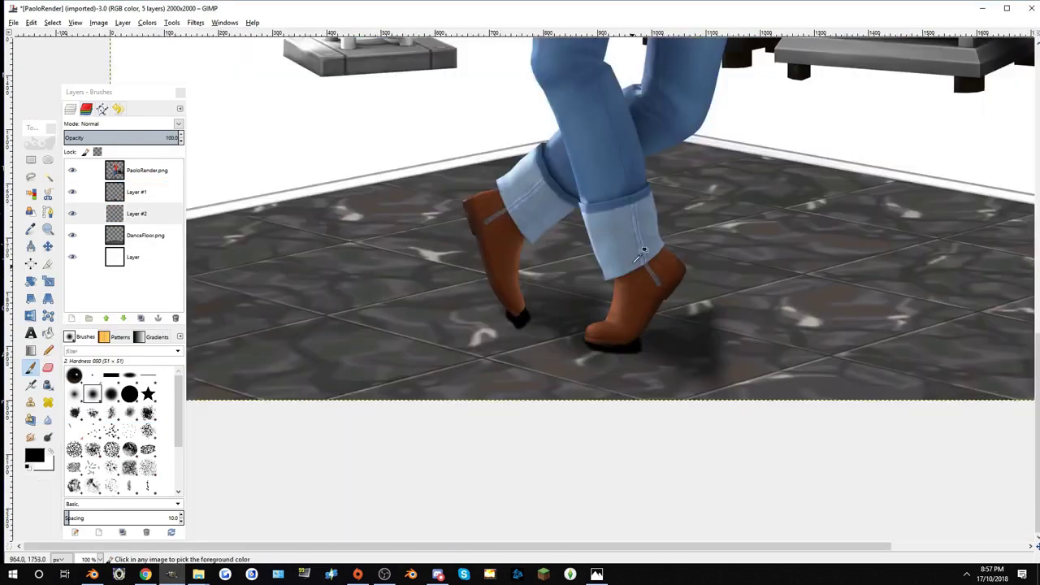
Soften the painted toe shadows with repeated Gaussian Blur.
key(1)
key(ctrl+shift+f)
key(Return)
ctrl+scroll(459, 235, down, 3)
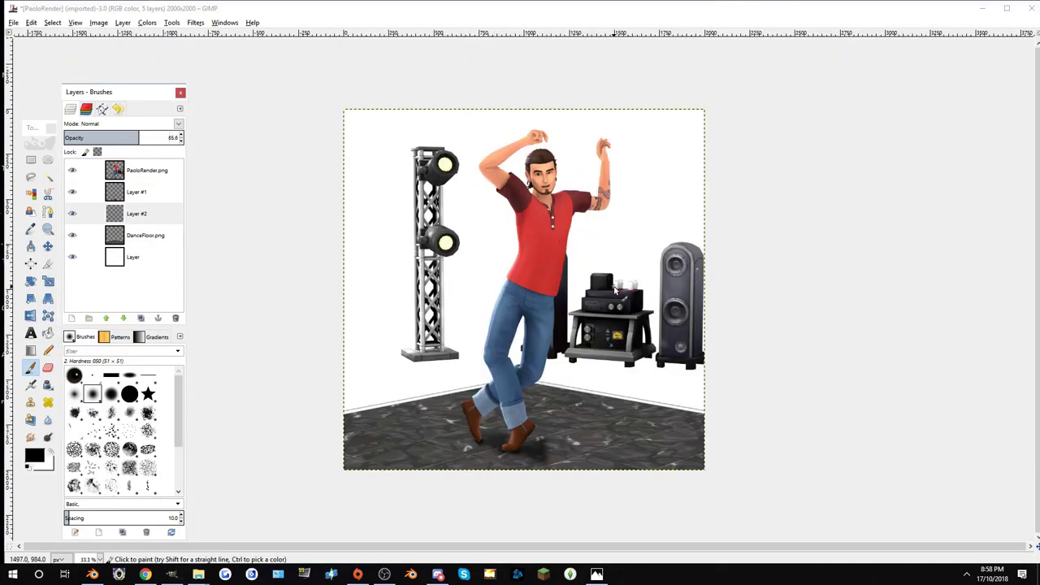
ctrl+scroll(479, 434, up, 5)
ctrl+scroll(569, 303, up, 2)
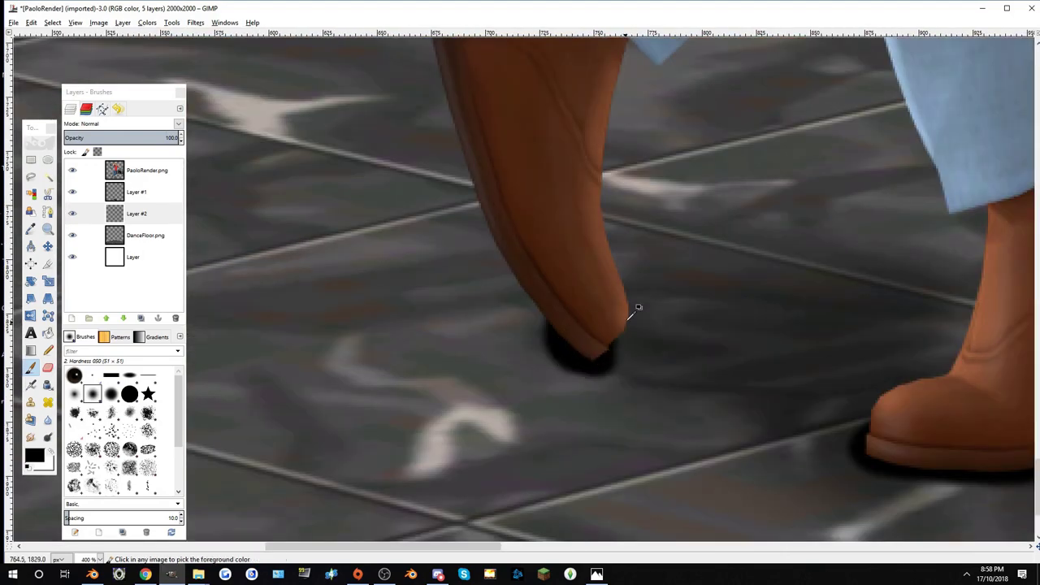
key(1)
key(ctrl+f)
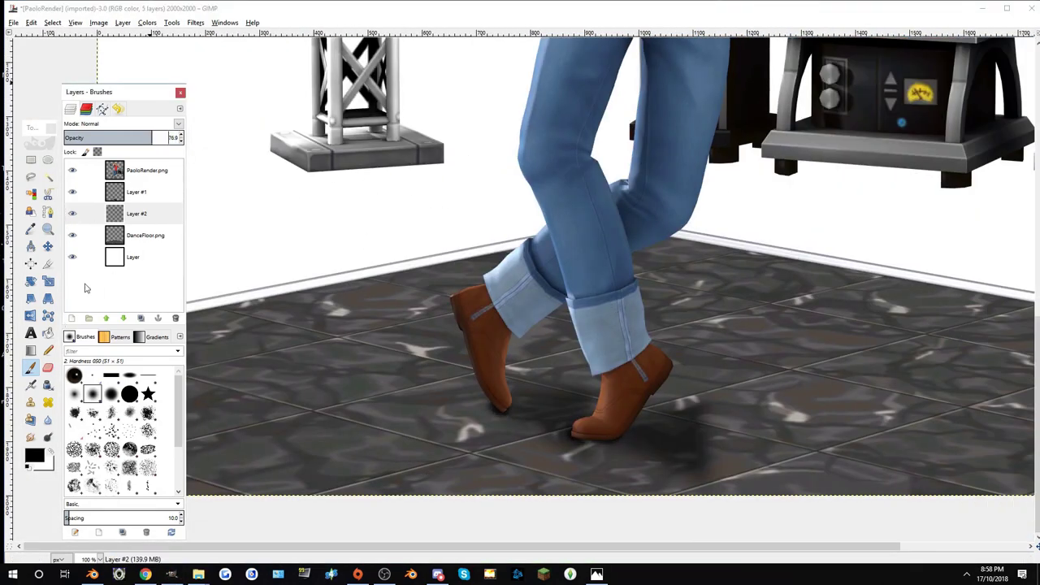
Add an empty Layer #3 and pan toward the light truss base.
key(shift+ctrl+n)
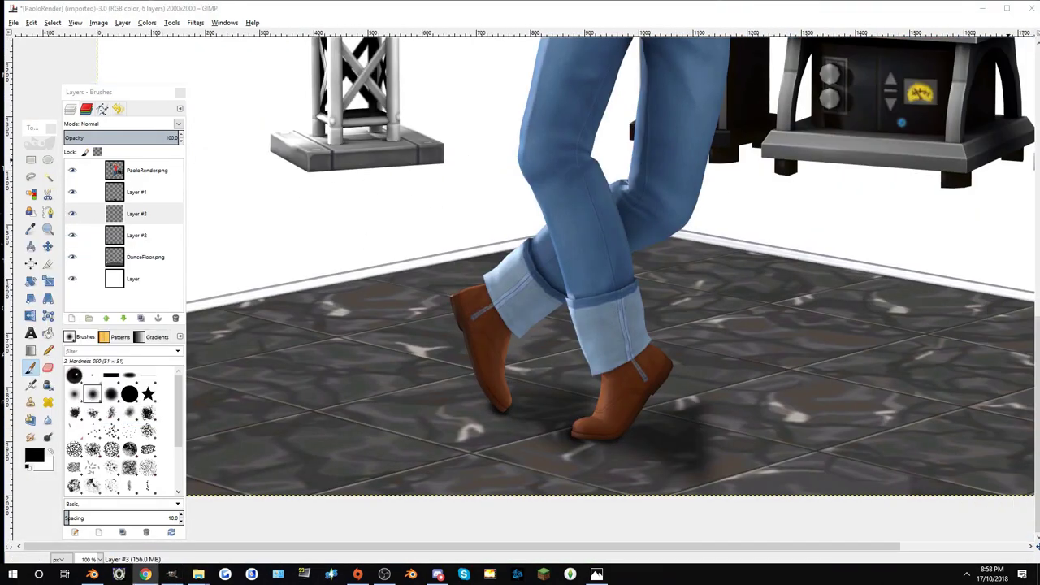
middle_drag(701, 71, 852, 193)
ctrl+scroll(506, 378, up, 1)
Draw a freehand lasso selection around the amp stand's floor area.
ctrl+scroll(505, 379, up, 1)
key(f)
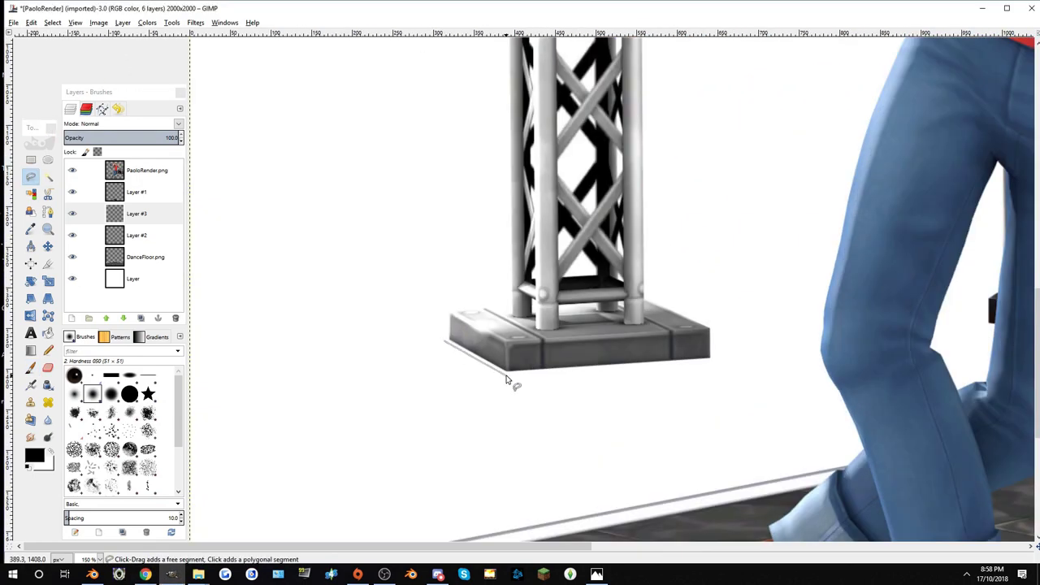
scroll(655, 336, right, 5)
scroll(696, 399, right, 2)
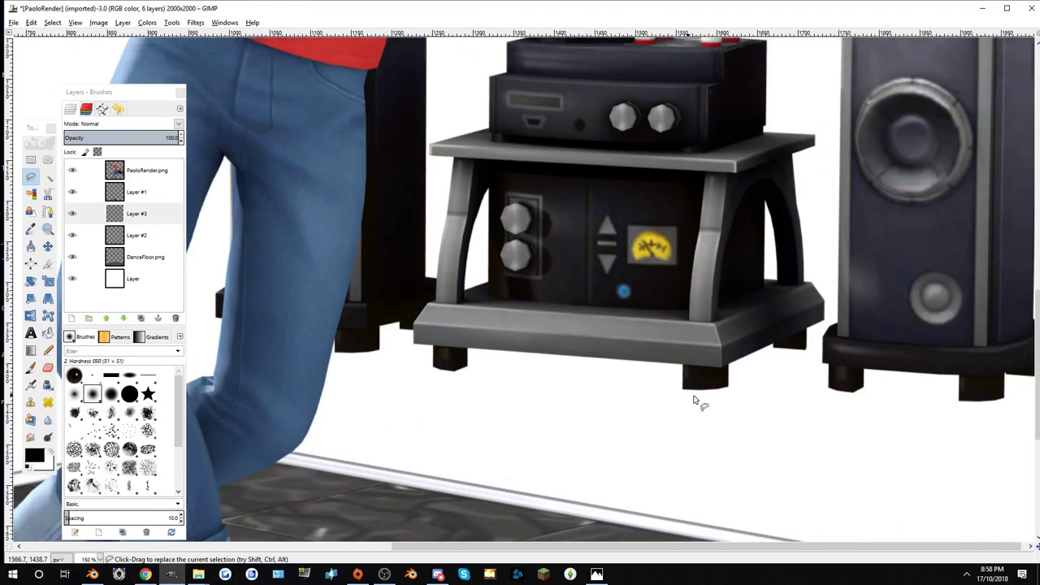
scroll(696, 398, right, 2)
scroll(623, 285, left, 2)
scroll(564, 314, left, 4)
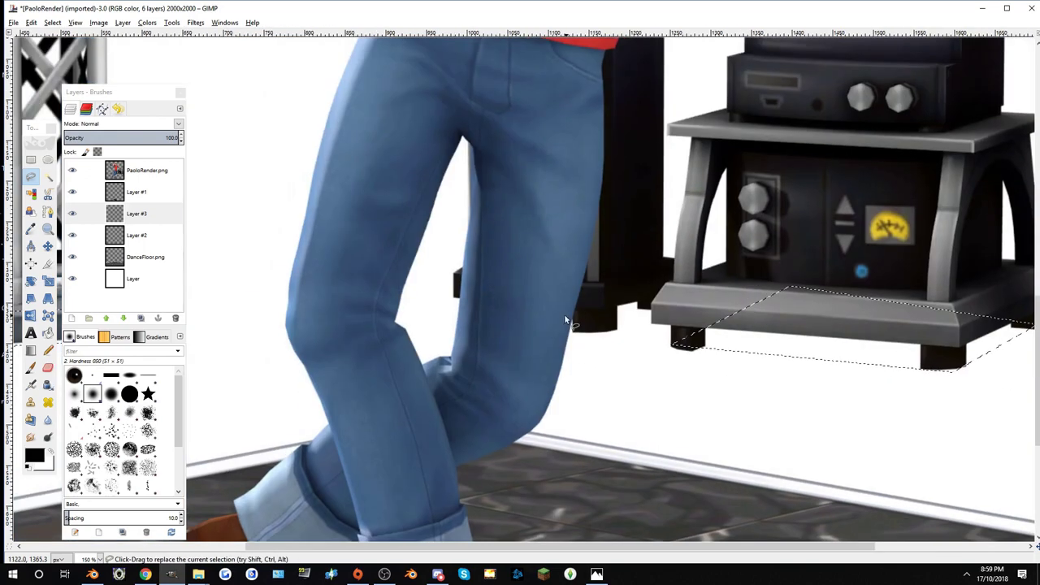
click(568, 280)
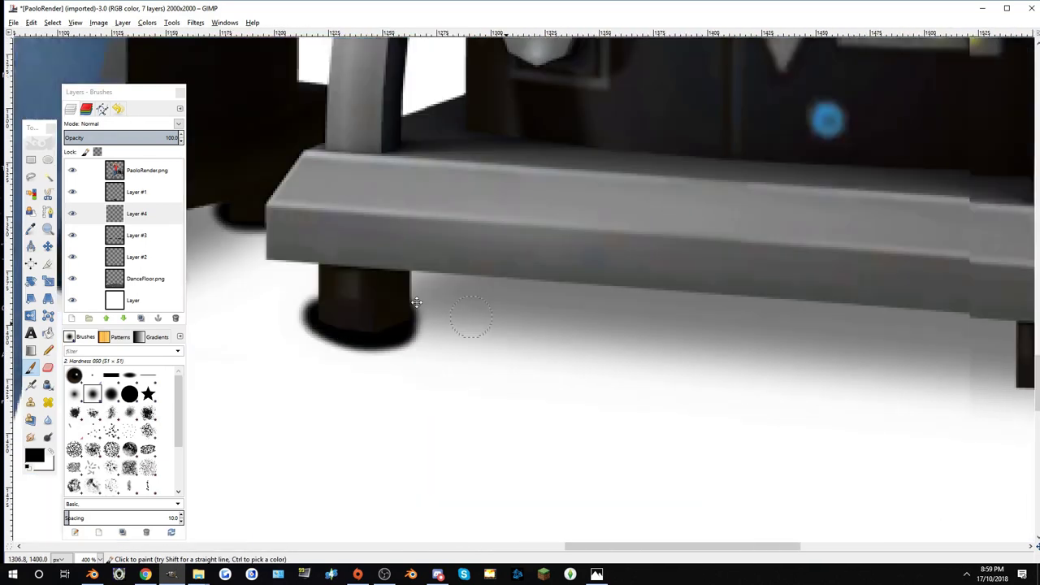
Paint dark shadows under the amp and speaker legs and Gaussian-blur them.
scroll(416, 302, right, 5)
drag(549, 333, 664, 332)
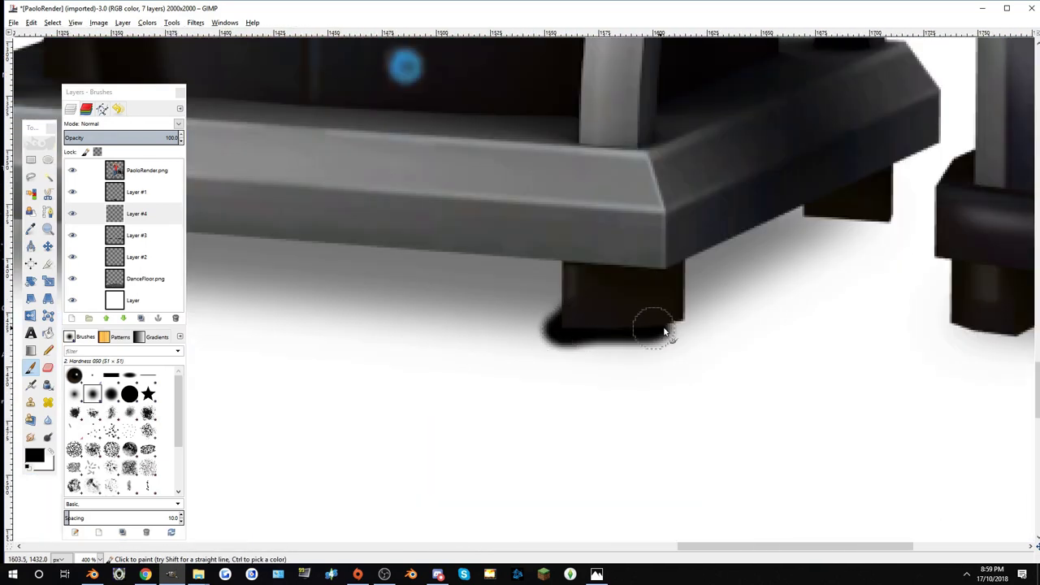
scroll(385, 282, right, 8)
drag(424, 296, 829, 260)
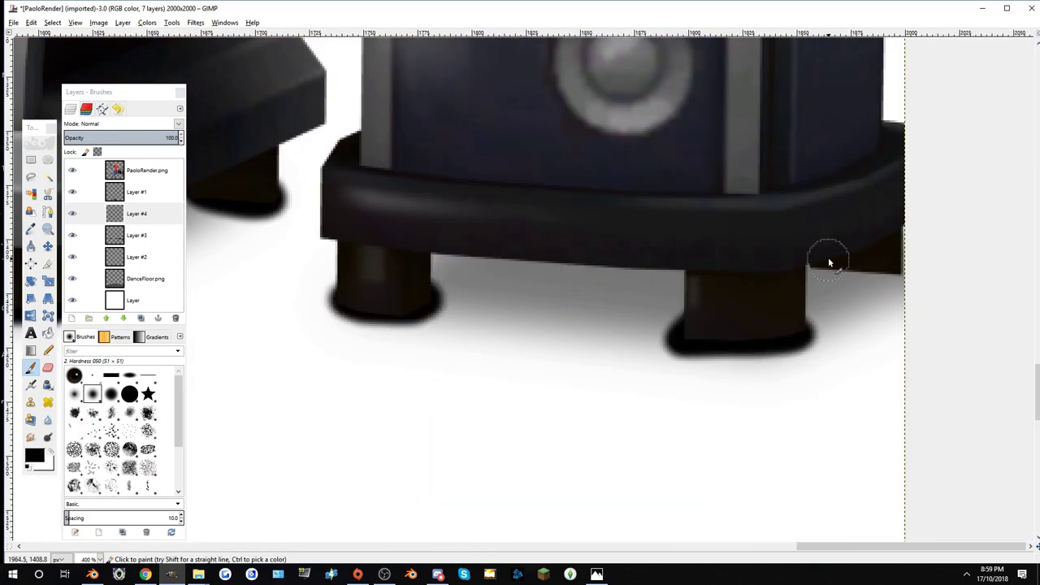
key(shift+ctrl+f)
key(Return)
Lower Layer #4's opacity to 81.1% and zoom in to check the foot shadows.
key(1)
key(minus)
click(126, 140)
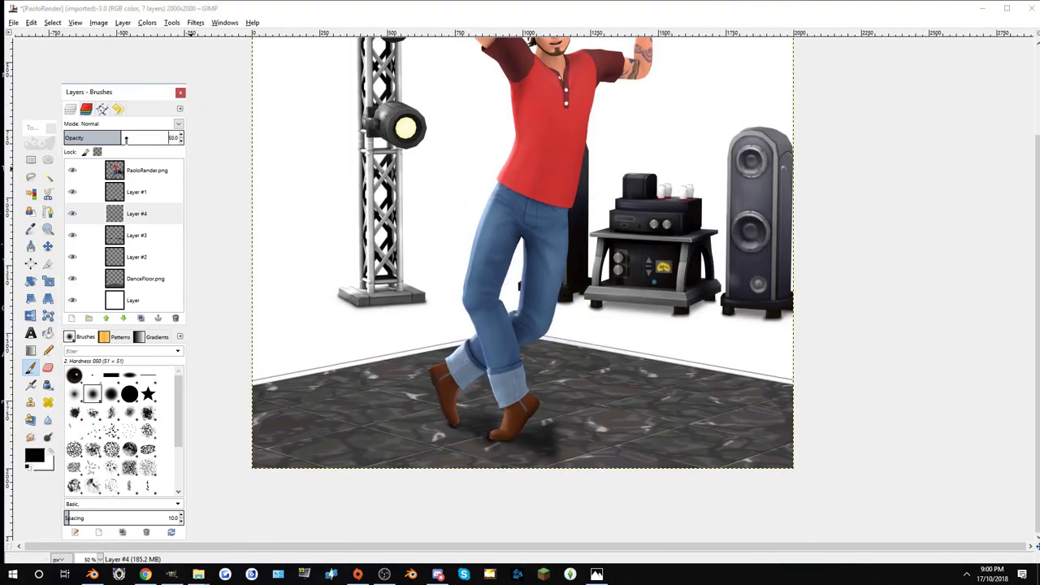
key(minus)
ctrl+scroll(573, 320, up, 5)
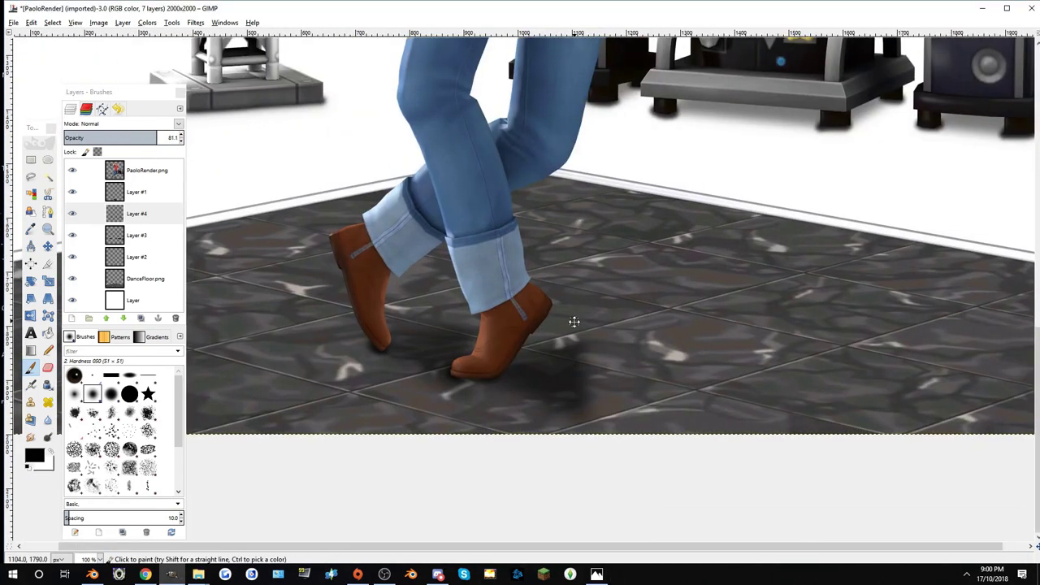
ctrl+scroll(592, 290, down, 4)
key(1)
key(s)
ctrl+scroll(467, 180, up, 5)
On PaoloRender.png, smudge the jagged edges of the dancer's face, tattooed elbow and jeans.
key(Home)
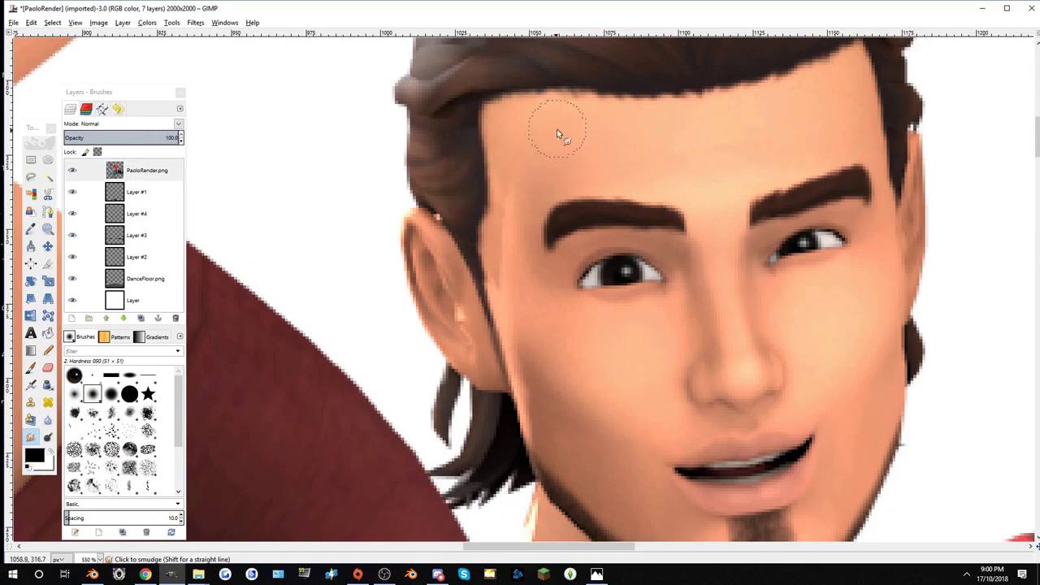
scroll(569, 244, up, 1)
shift+scroll(622, 213, right, 3)
ctrl+scroll(609, 177, down, 3)
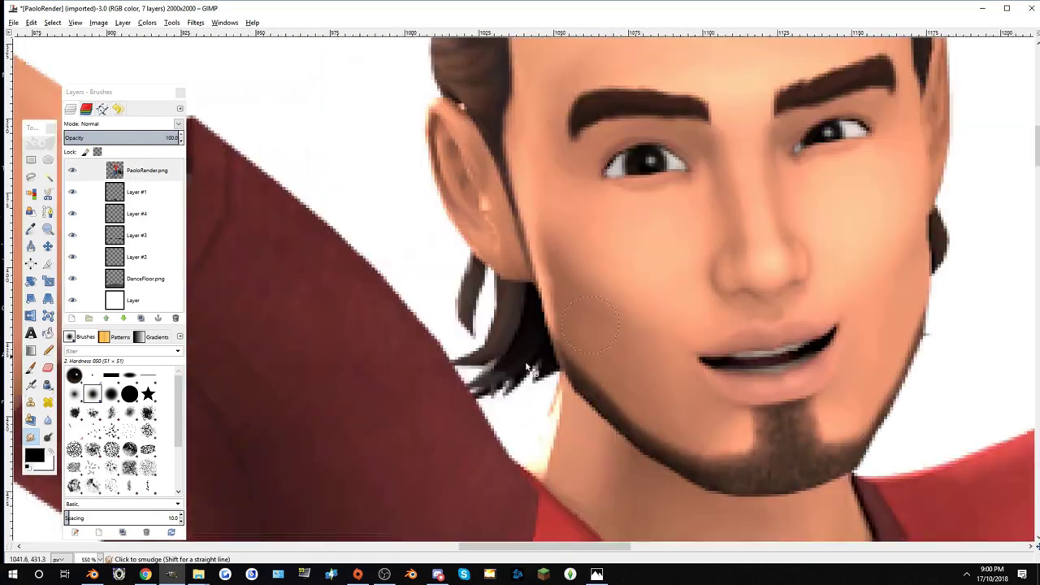
shift+scroll(477, 186, left, 3)
ctrl+scroll(477, 186, down, 3)
ctrl+scroll(748, 297, up, 5)
ctrl+scroll(747, 297, up, 2)
shift+scroll(516, 281, right, 5)
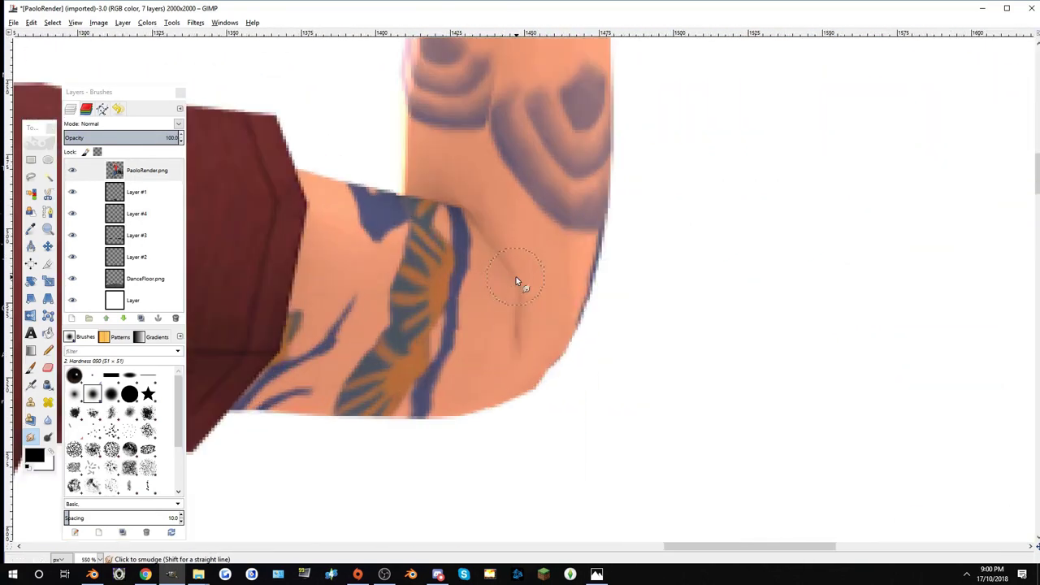
ctrl+scroll(516, 268, down, 3)
ctrl+scroll(473, 328, down, 2)
scroll(473, 328, down, 5)
ctrl+scroll(534, 259, up, 1)
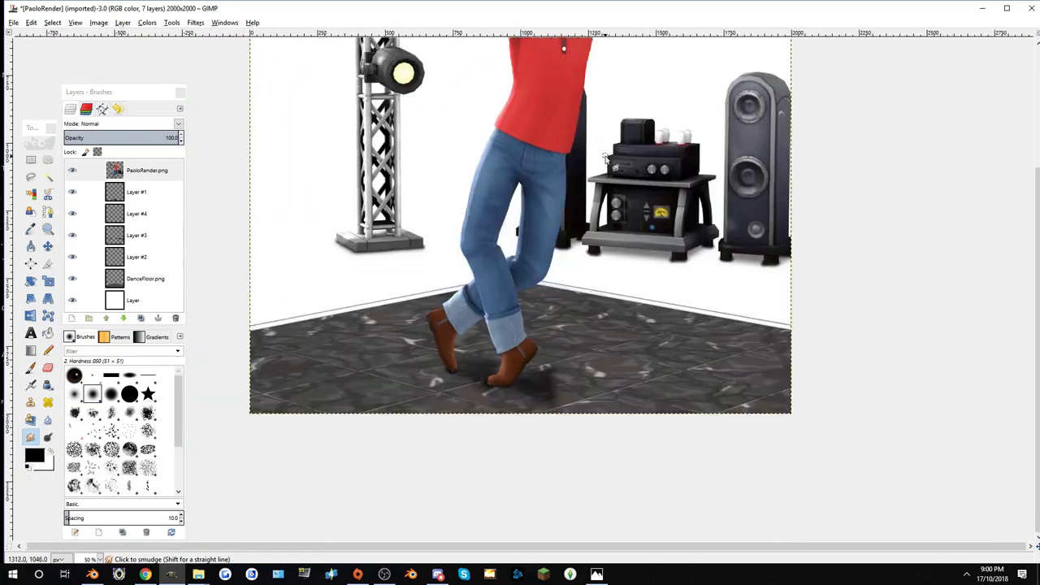
ctrl+scroll(580, 199, up, 3)
scroll(579, 198, up, 5)
ctrl+scroll(607, 281, up, 5)
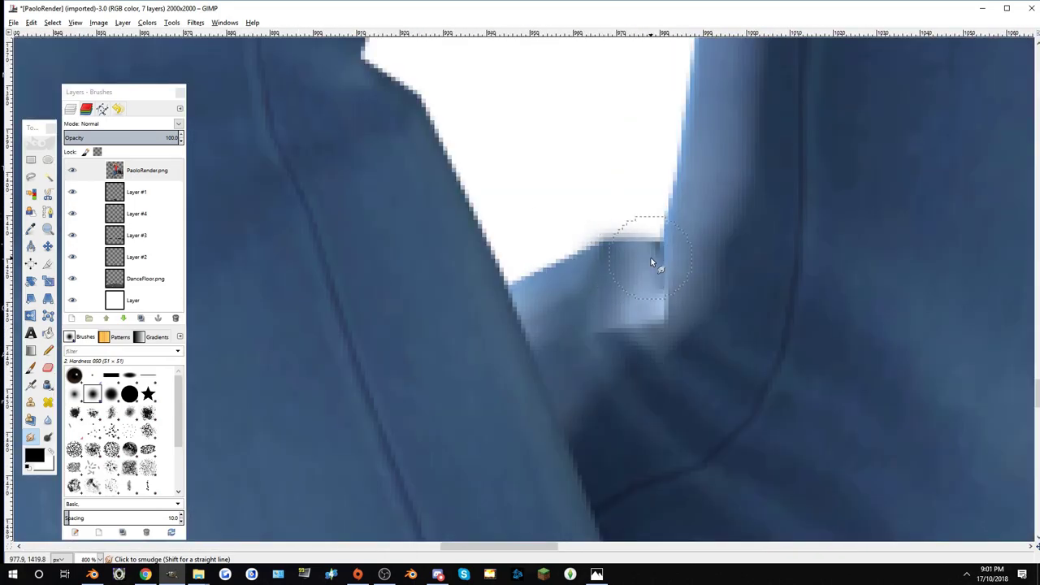
ctrl+scroll(647, 280, down, 5)
scroll(625, 244, up, 5)
ctrl+scroll(625, 244, up, 1)
ctrl+scroll(617, 228, up, 1)
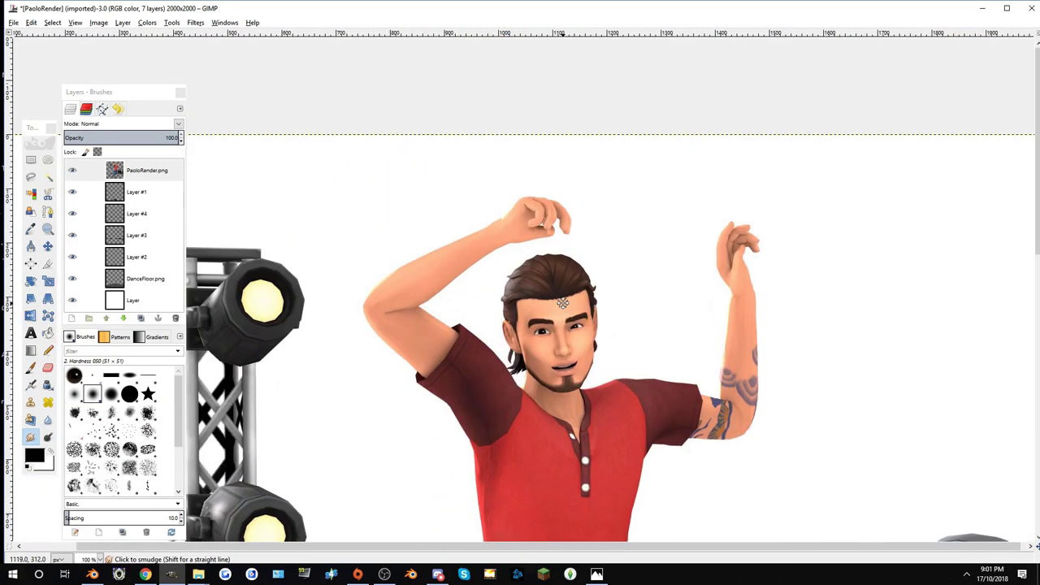
ctrl+scroll(603, 217, up, 3)
ctrl+scroll(604, 217, down, 7)
ctrl+scroll(603, 217, down, 1)
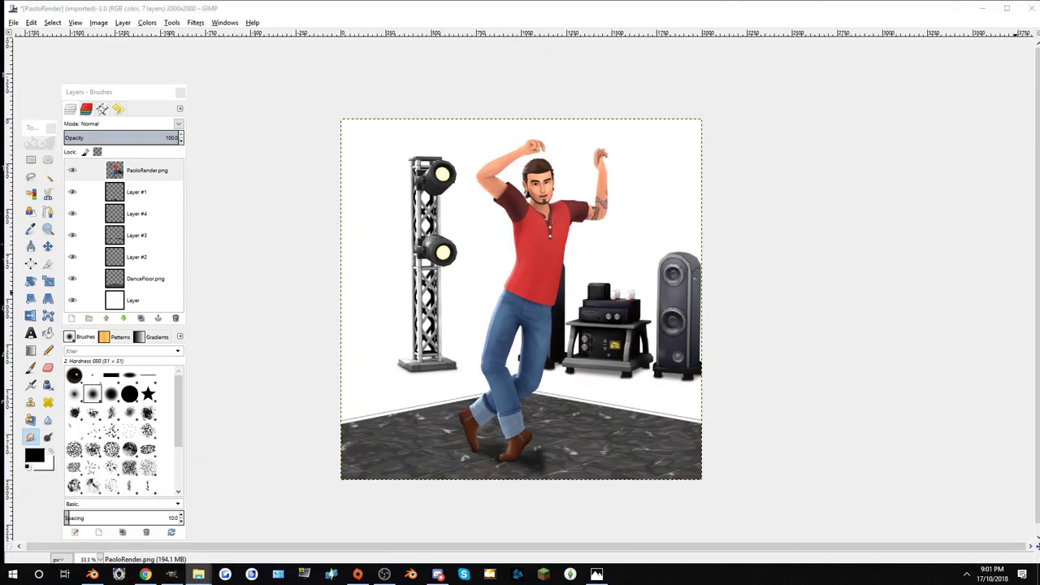
Add Thought.png and DiscoBall.png as layers and move them near the raised hand.
drag(198, 569, 521, 299)
ctrl+scroll(520, 299, up, 1)
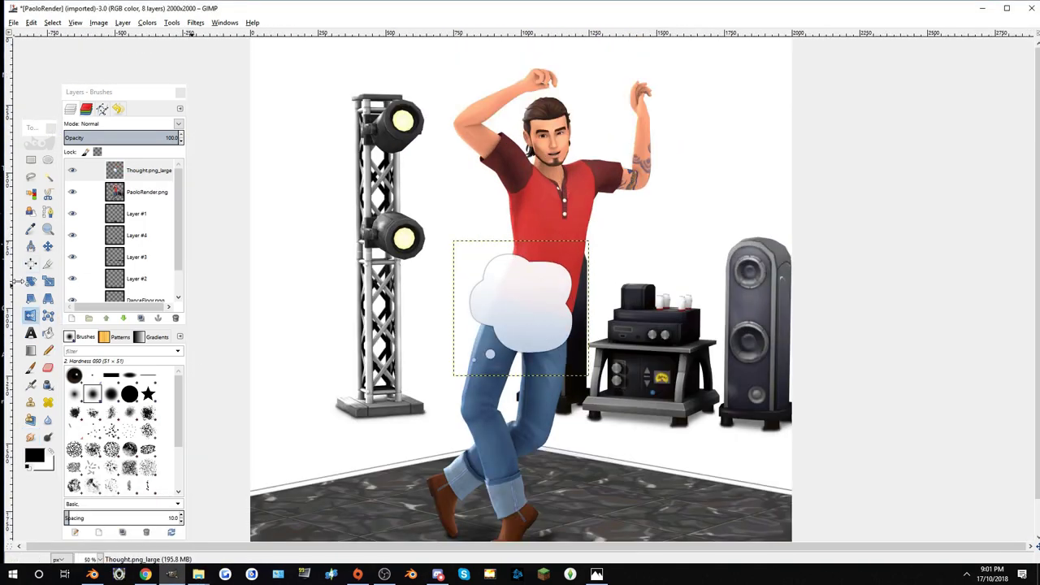
key(m)
mouse_move(594, 203)
mouse_down()
mouse_move(582, 209)
mouse_move(649, 213)
mouse_up()
ctrl+scroll(655, 271, down, 1)
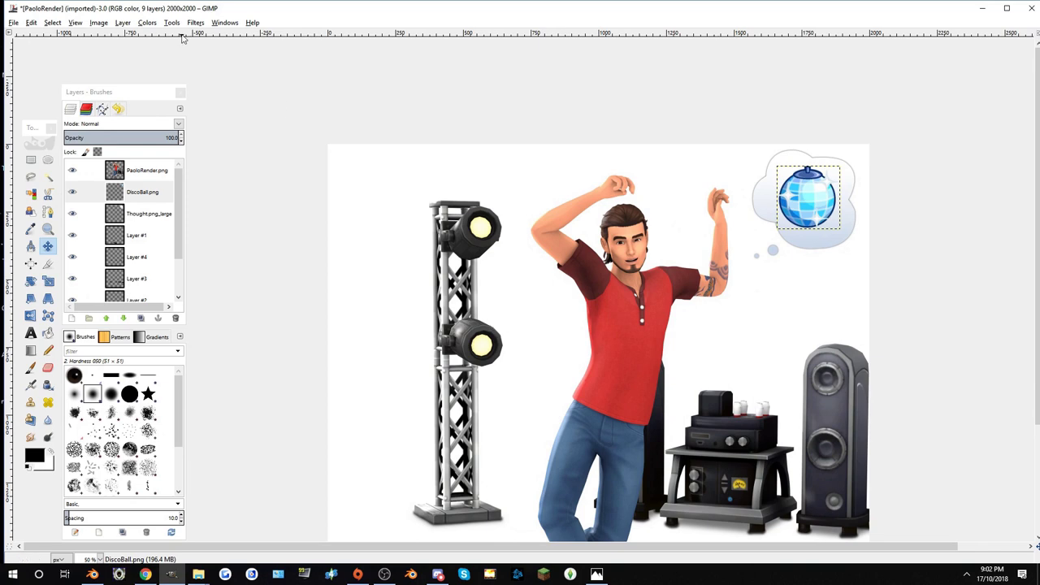
click(142, 169)
Add a green Gradient Flare glow to the first stage light on the truss.
click(195, 22)
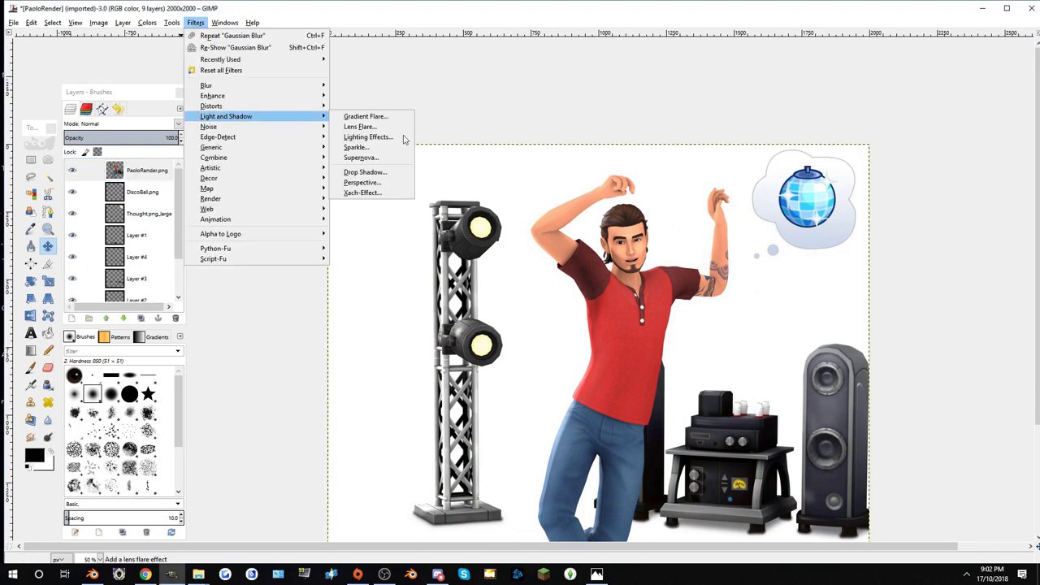
click(382, 114)
click(212, 140)
click(213, 116)
click(205, 91)
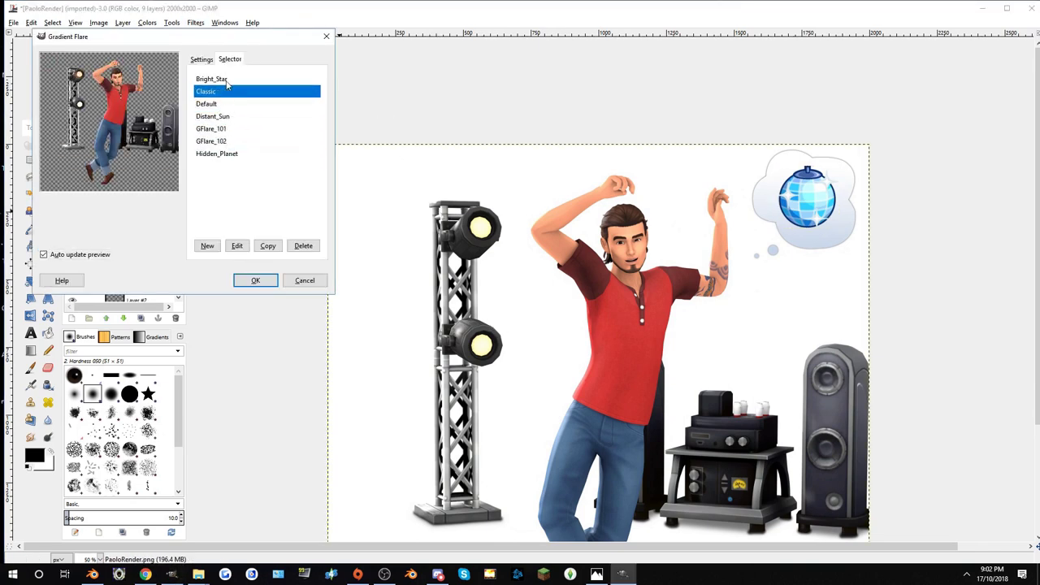
click(212, 79)
click(242, 282)
Reapply Gradient Flare with the Distant_Sun preset to the second light.
key(shift+ctrl+f)
click(211, 130)
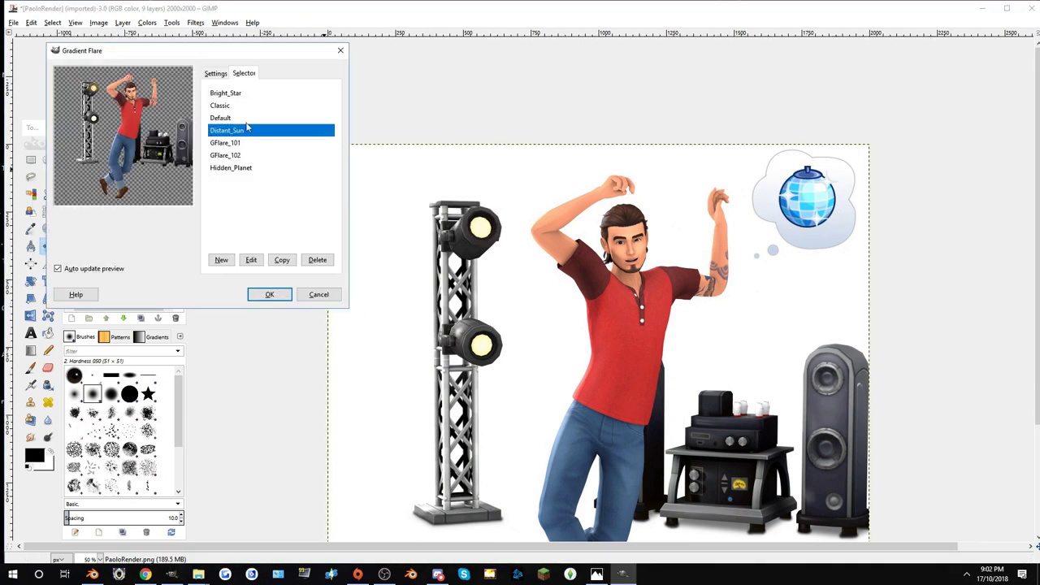
click(211, 116)
click(272, 294)
Enlarge the flare's glow size in the flare editor and apply it to the lower light.
key(shift+ctrl+f)
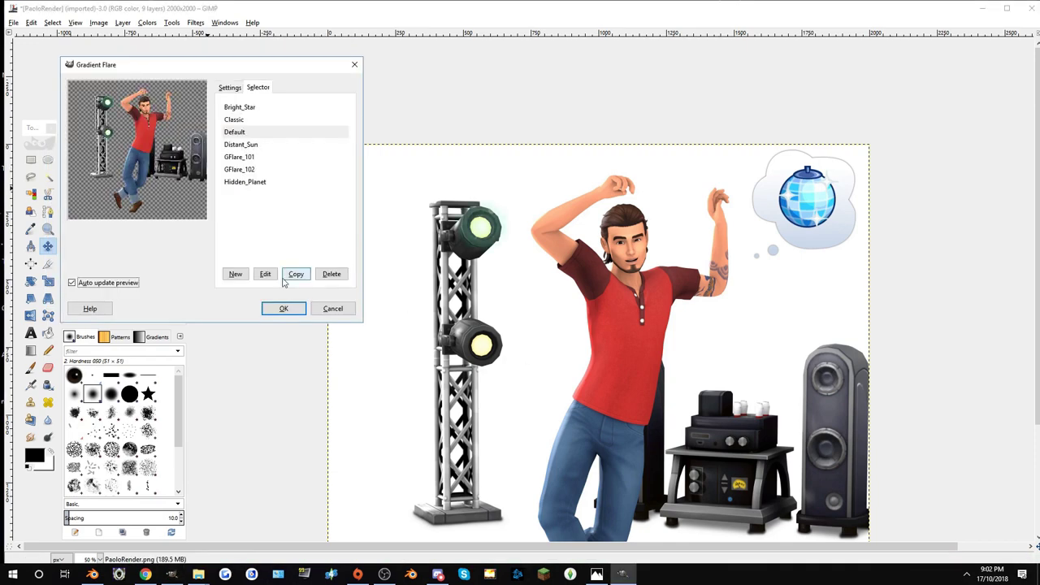
click(265, 274)
click(201, 106)
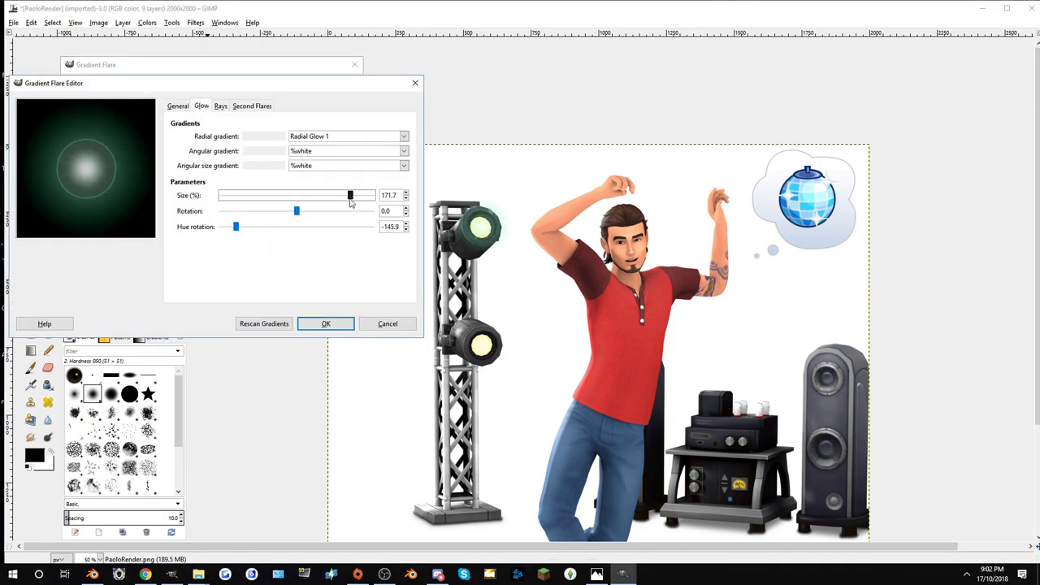
click(325, 323)
click(284, 308)
key(shift+ctrl+f)
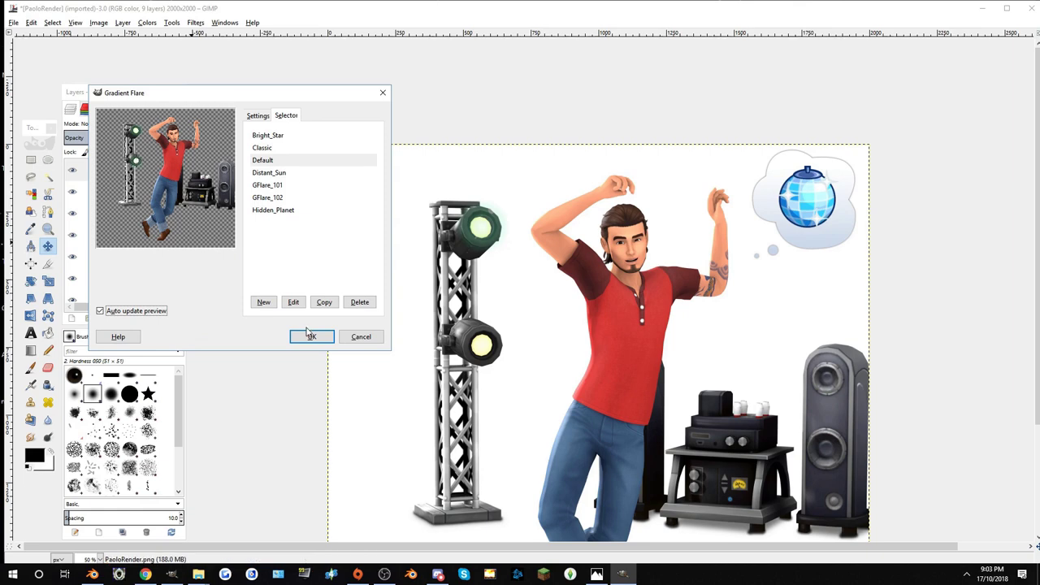
click(311, 336)
Merge the DiscoBall.png layer down into the thought bubble layer.
right_click(154, 200)
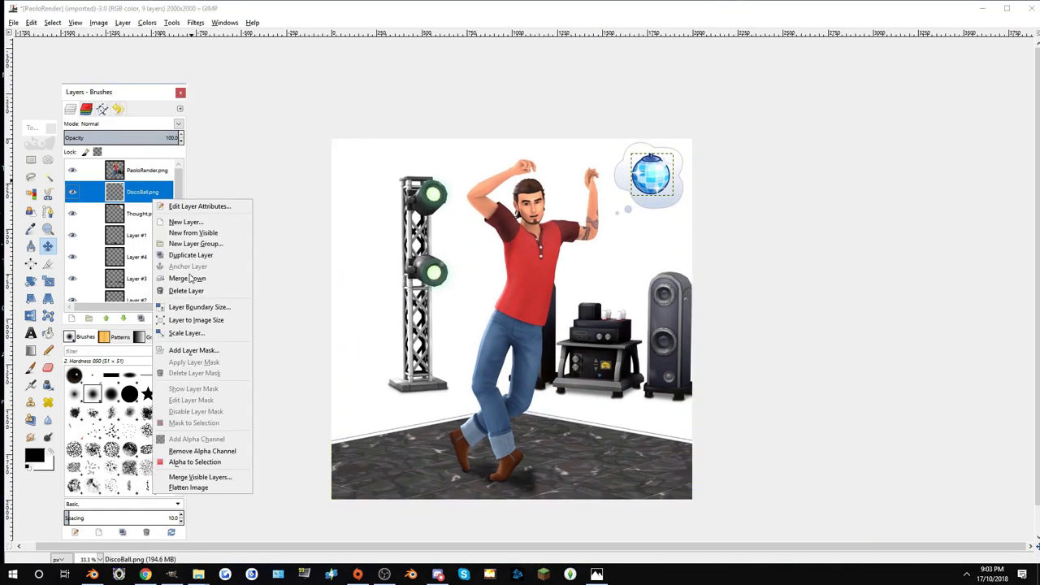
click(190, 278)
ctrl+scroll(724, 232, up, 2)
Move the thought bubble above the dancer's head between his raised hands.
mouse_move(666, 318)
mouse_down()
mouse_move(550, 316)
mouse_move(497, 268)
mouse_up()
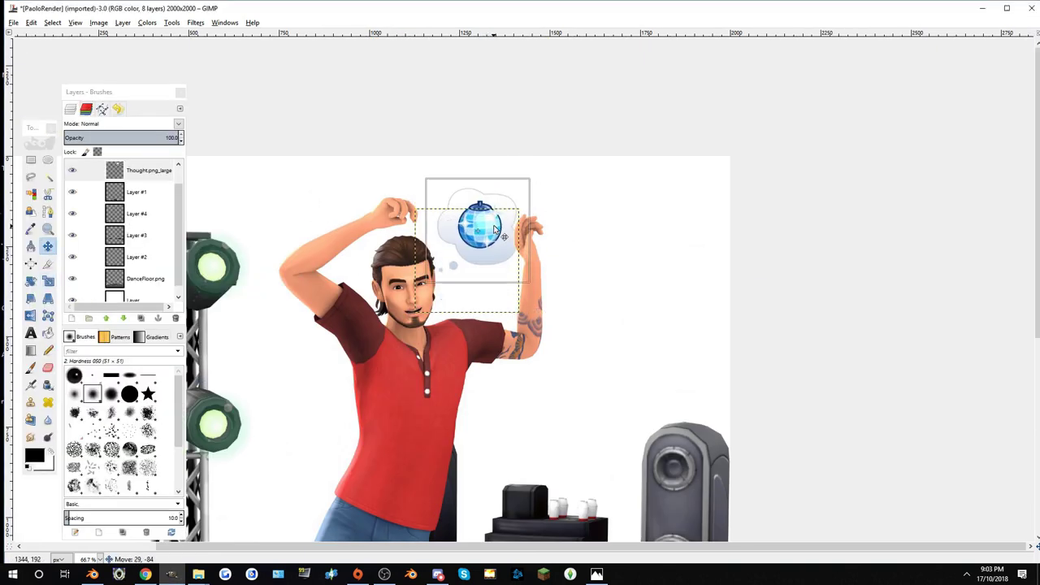
mouse_move(495, 229)
mouse_down()
mouse_move(551, 194)
mouse_move(543, 178)
mouse_up()
ctrl+scroll(634, 276, down, 1)
ctrl+scroll(586, 151, down, 1)
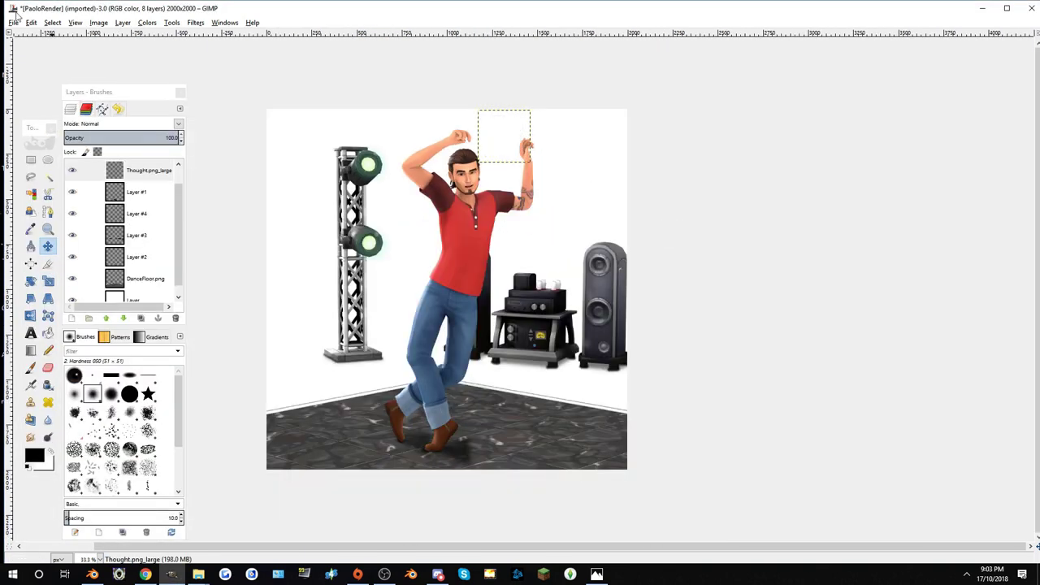
key(ctrl+shift+e)
Name the export PaoloEdit and confirm to save the PNG in Renders.
text(PaoloEdit)
key(Return)
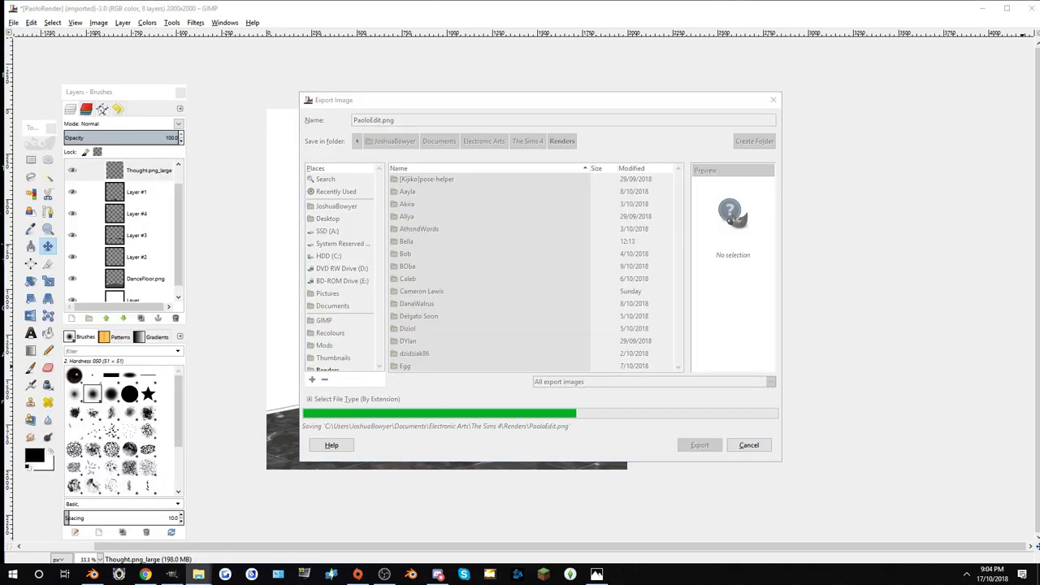